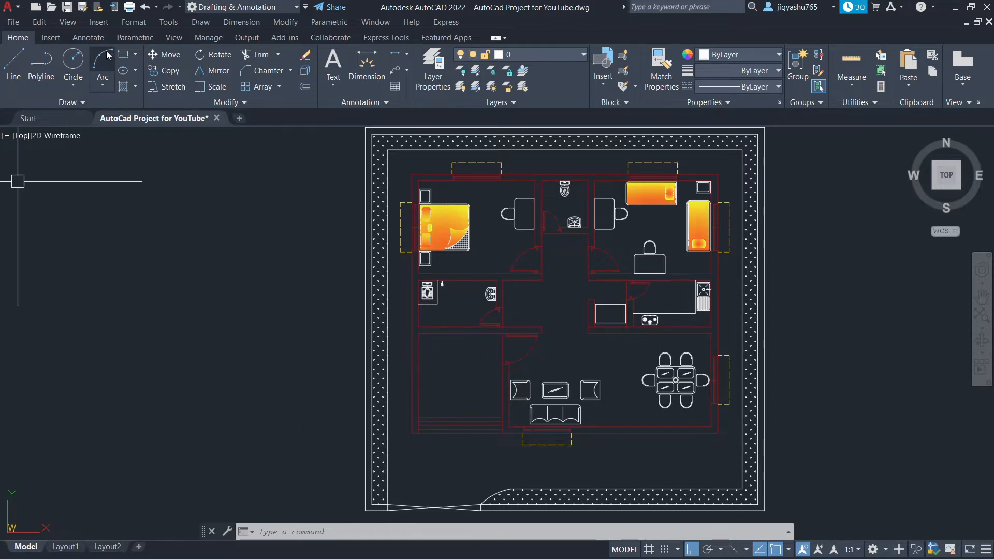
Step: Hatch the open ground between the house and the inner boundary line with the GRAVEL pattern
{"action": "left_click", "coordinate": [123, 88]}
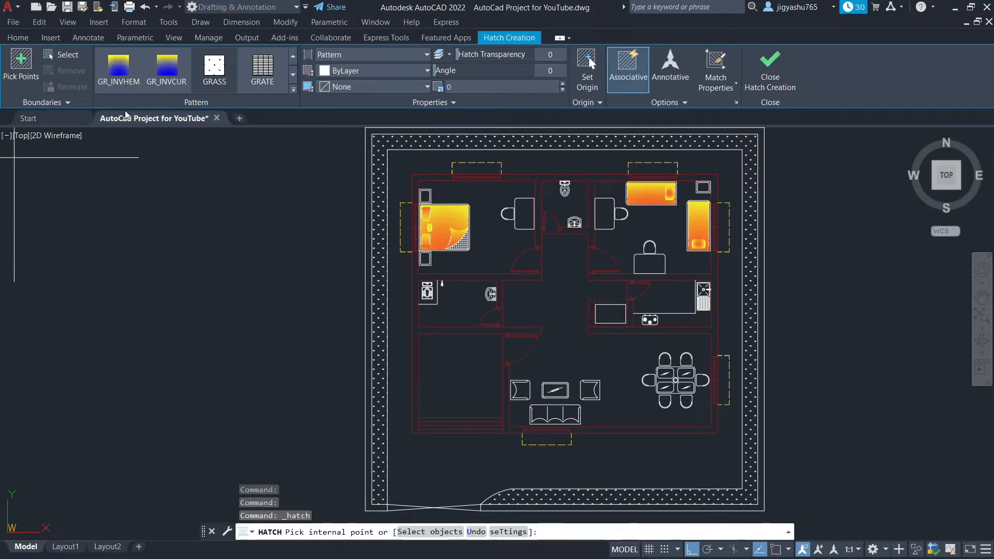
{"action": "left_click", "coordinate": [294, 92]}
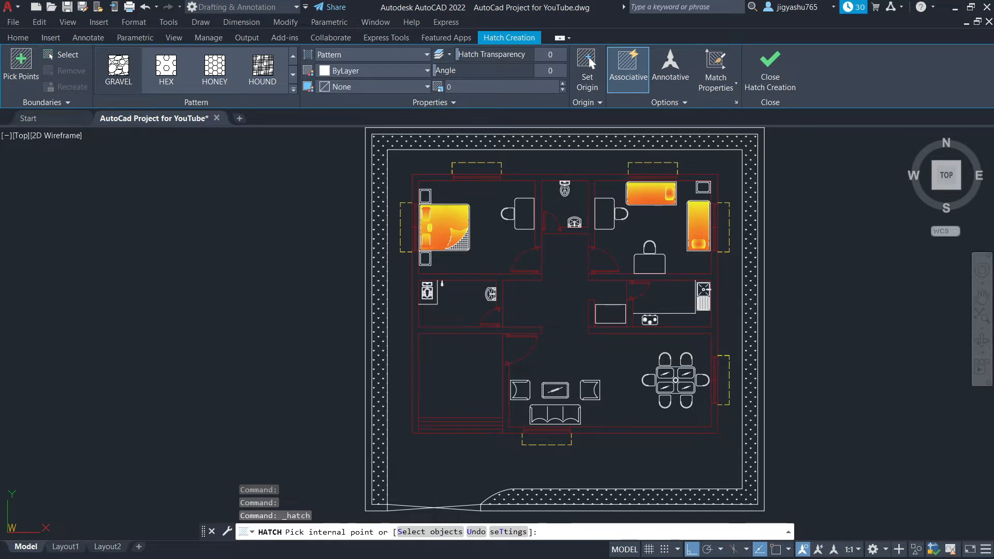
{"action": "left_click", "coordinate": [442, 462]}
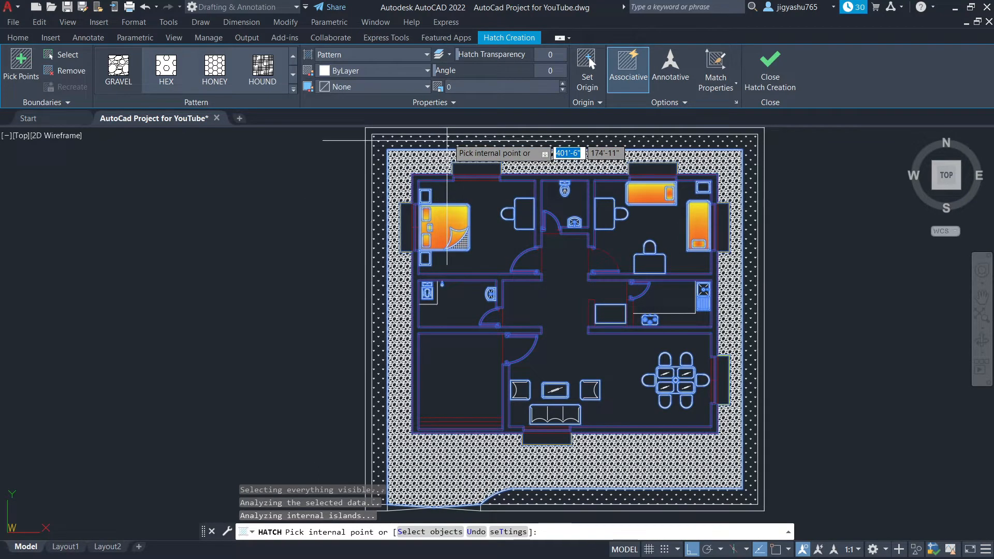
{"action": "left_click", "coordinate": [450, 87]}
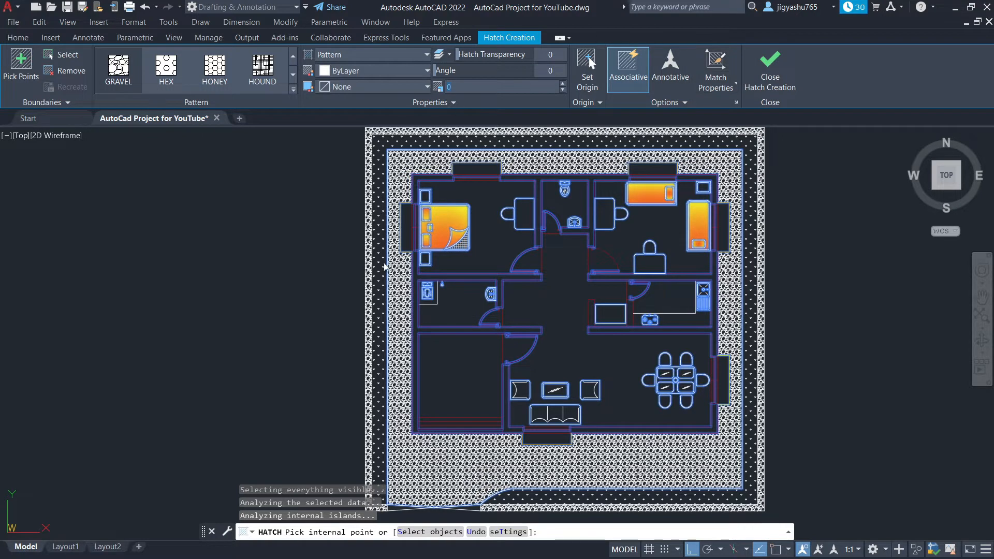
{"action": "left_click", "coordinate": [780, 68]}
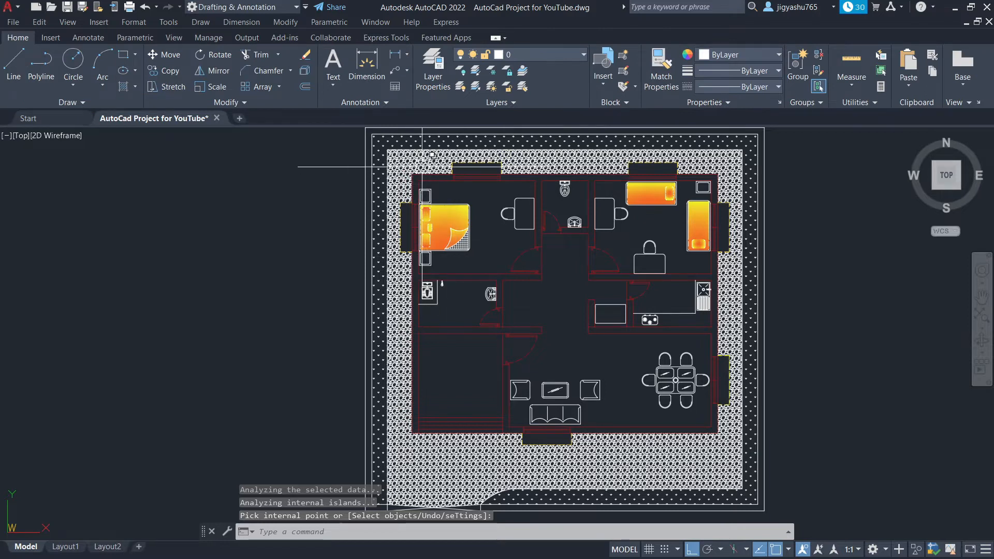
Step: Edit the gravel hatch around the house, trying scales 1 and 3 and settling on a scale of 2
{"action": "left_click", "coordinate": [423, 167]}
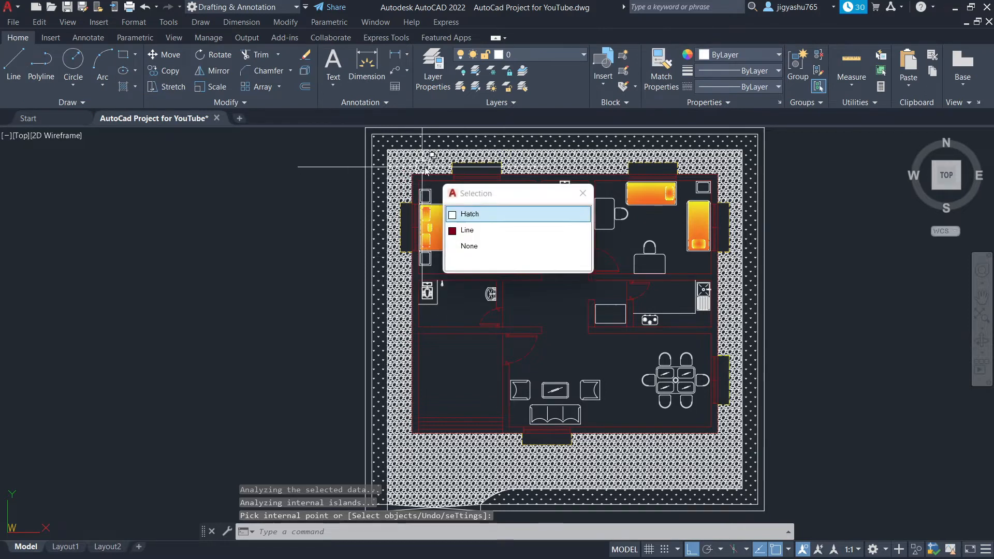
{"action": "left_click", "coordinate": [469, 217]}
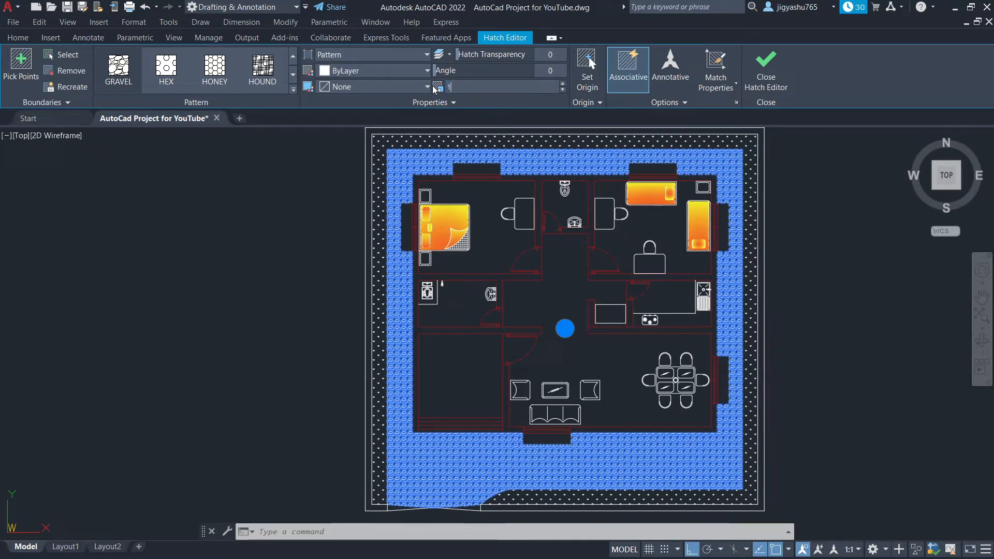
{"action": "key", "text": "Return"}
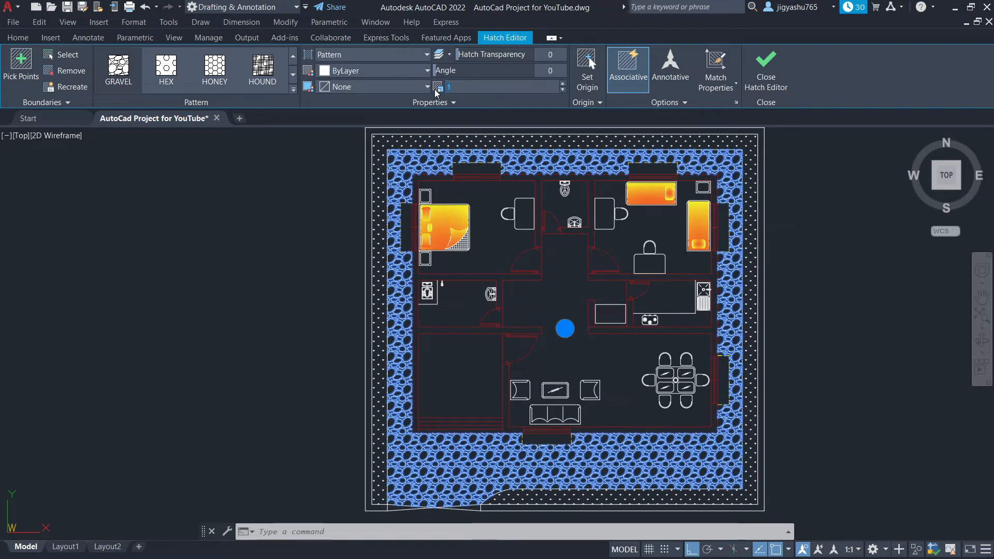
{"action": "key", "text": "Return"}
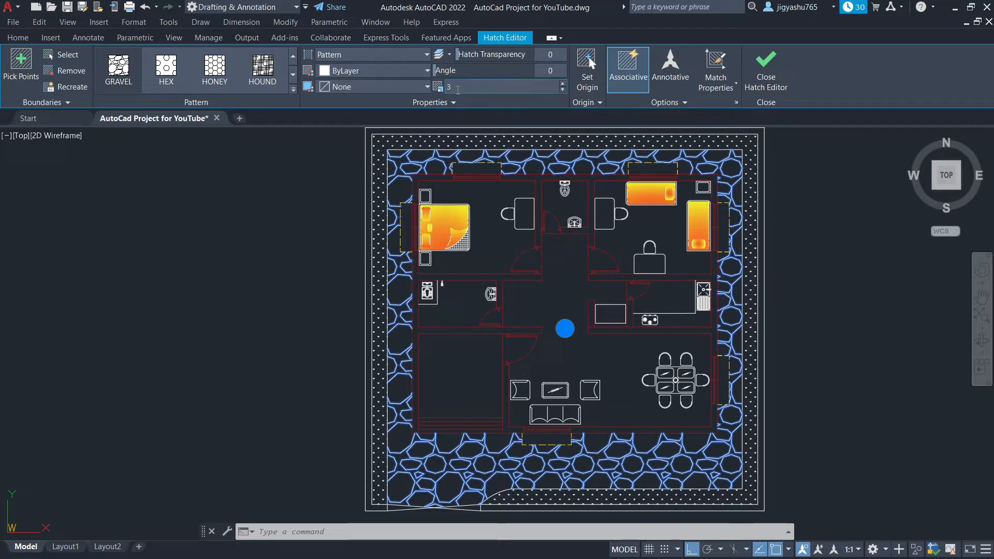
{"action": "type", "text": "2"}
{"action": "key", "text": "Return"}
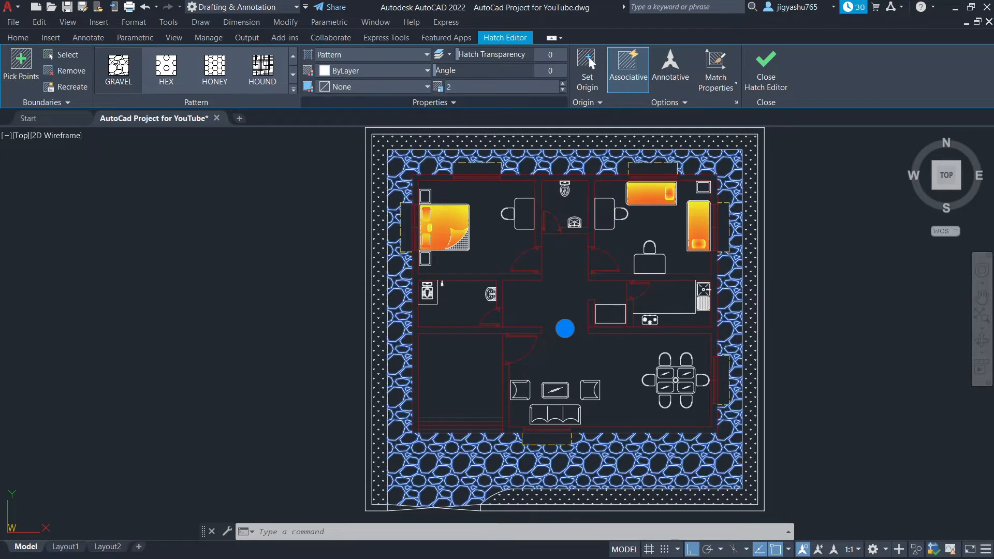
{"action": "scroll", "coordinate": [463, 435], "scroll_direction": "up", "scroll_amount": 5}
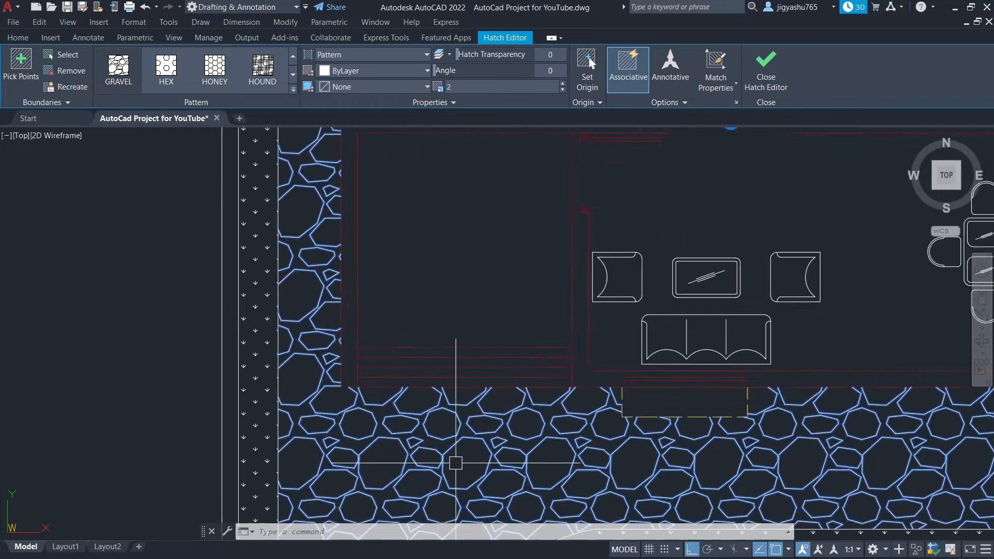
{"action": "scroll", "coordinate": [459, 450], "scroll_direction": "down", "scroll_amount": 2}
{"action": "scroll", "coordinate": [513, 434], "scroll_direction": "down", "scroll_amount": 5}
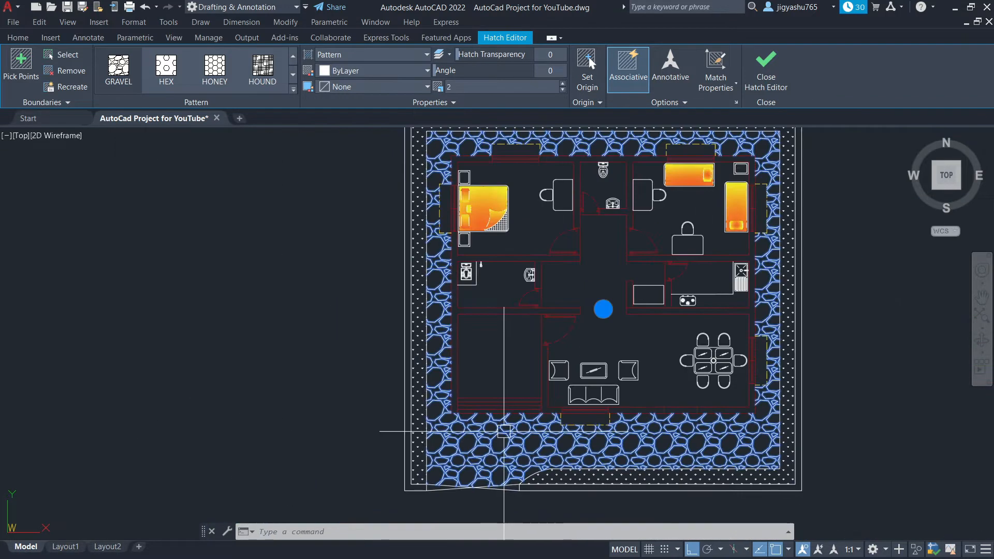
{"action": "scroll", "coordinate": [775, 383], "scroll_direction": "up", "scroll_amount": 5}
{"action": "scroll", "coordinate": [775, 383], "scroll_direction": "down", "scroll_amount": 5}
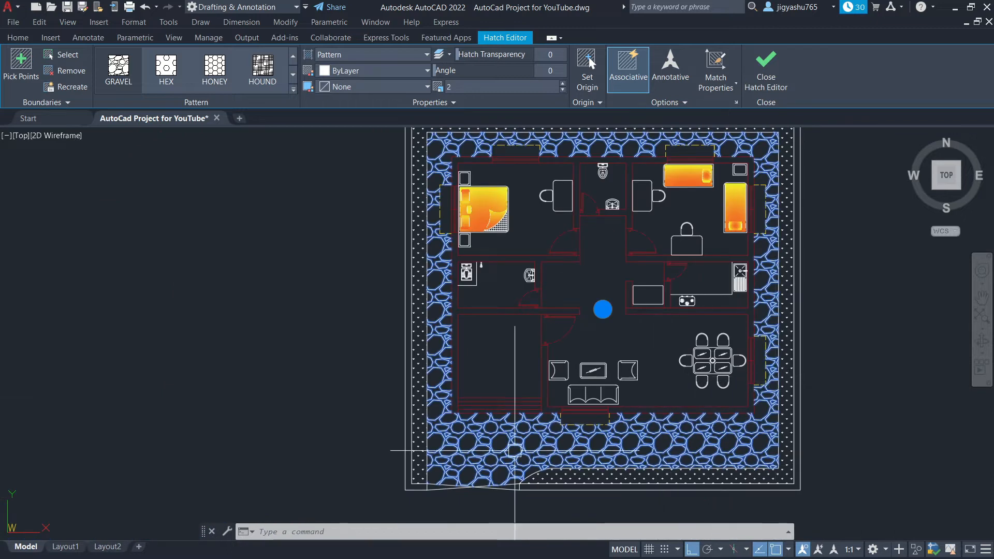
{"action": "key", "text": "Escape"}
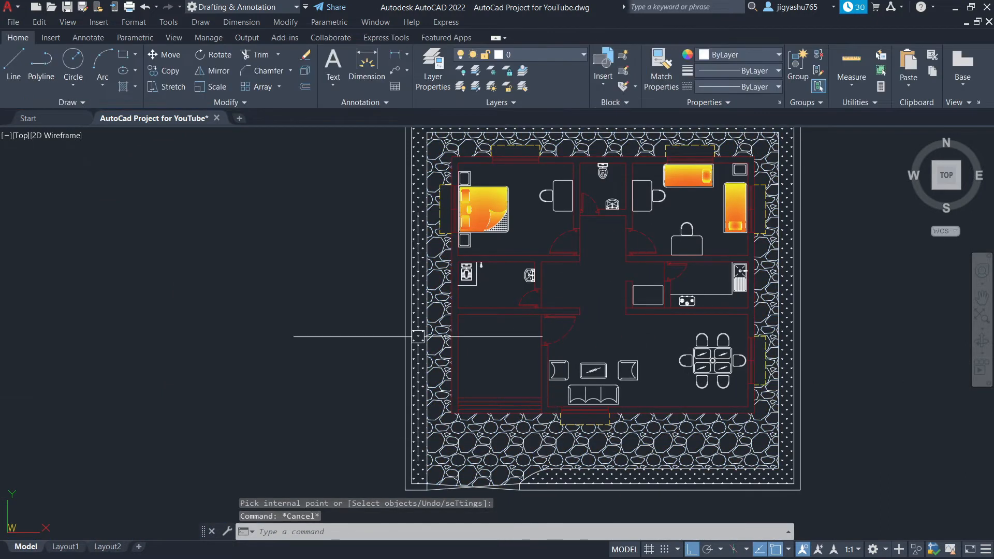
Step: Apply a GRAVEL hatch to the porch area above the entrance steps in the plan's lower-left corner
{"action": "scroll", "coordinate": [502, 462], "scroll_direction": "up", "scroll_amount": 6}
{"action": "scroll", "coordinate": [499, 462], "scroll_direction": "down", "scroll_amount": 7}
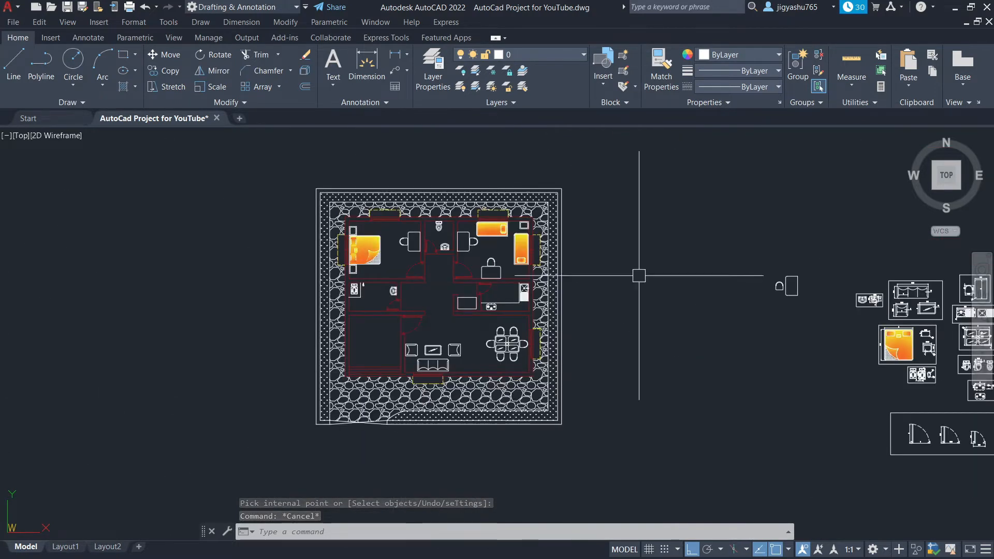
{"action": "scroll", "coordinate": [362, 322], "scroll_direction": "up", "scroll_amount": 6}
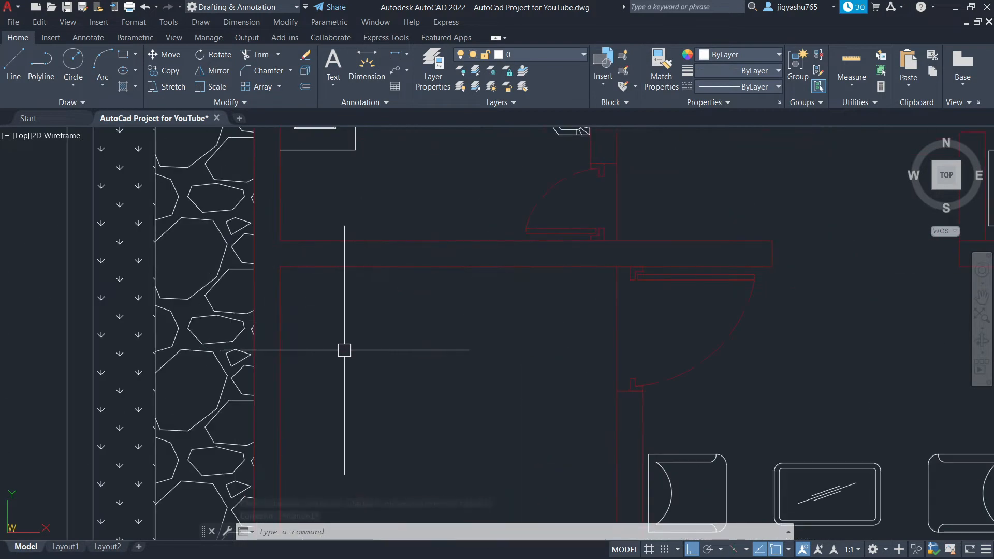
{"action": "scroll", "coordinate": [455, 339], "scroll_direction": "down", "scroll_amount": 3}
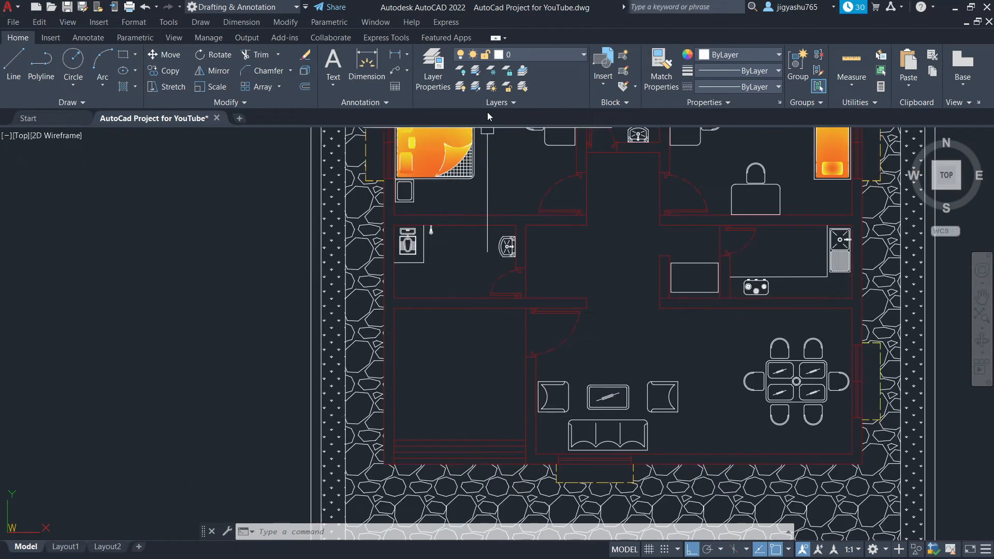
{"action": "left_click", "coordinate": [125, 87]}
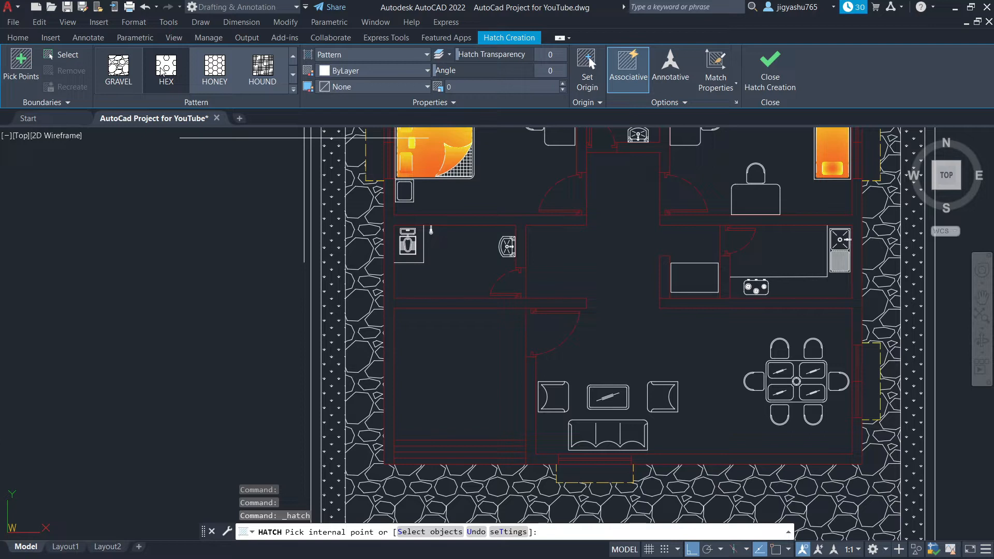
{"action": "left_click", "coordinate": [120, 72]}
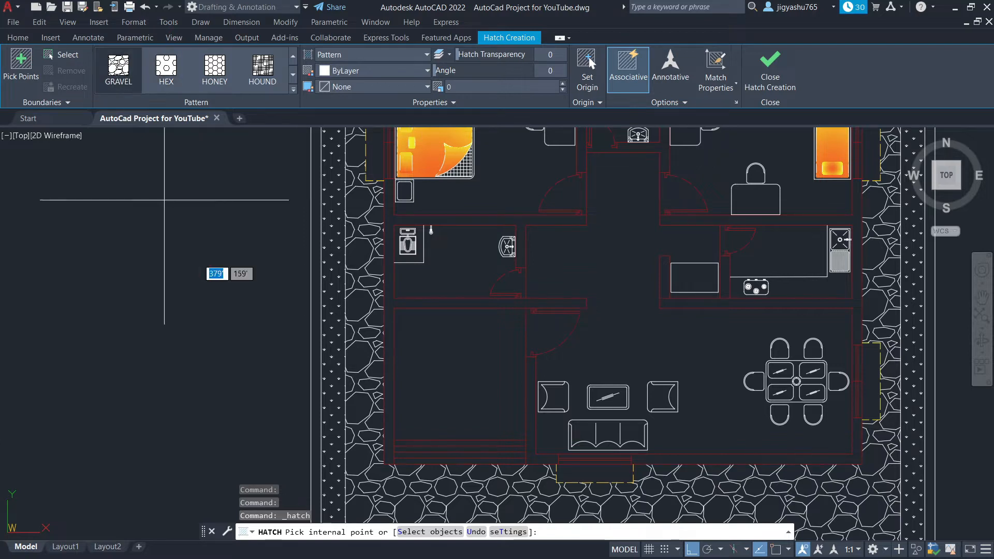
{"action": "left_click", "coordinate": [444, 361]}
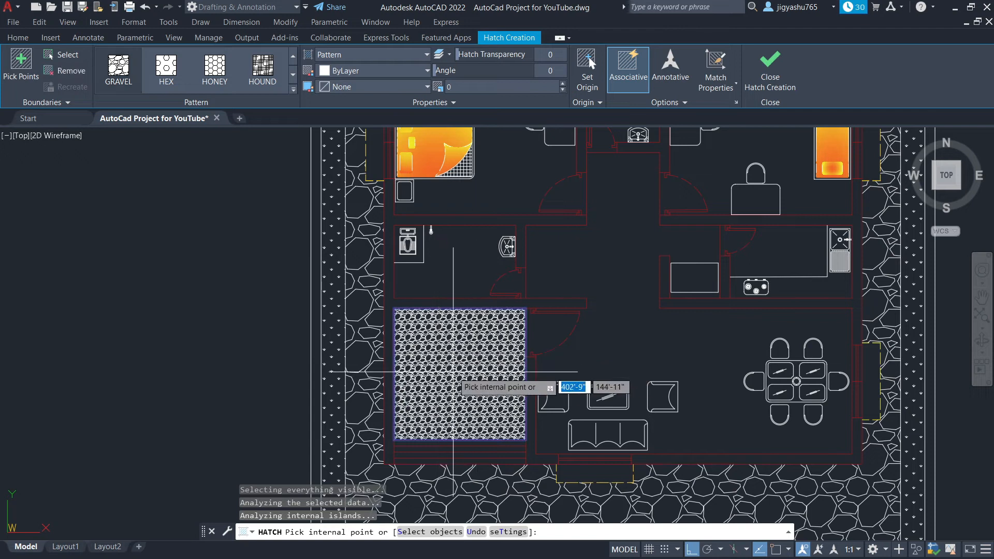
Step: Set the porch gravel hatch's scale to 1 and finish the hatch
{"action": "scroll", "coordinate": [453, 372], "scroll_direction": "up", "scroll_amount": 4}
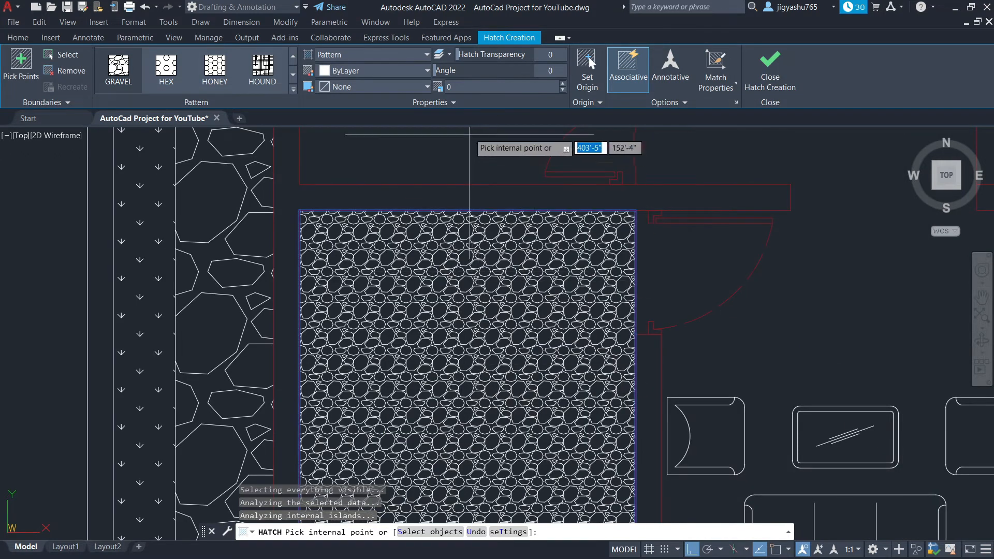
{"action": "left_click", "coordinate": [458, 88]}
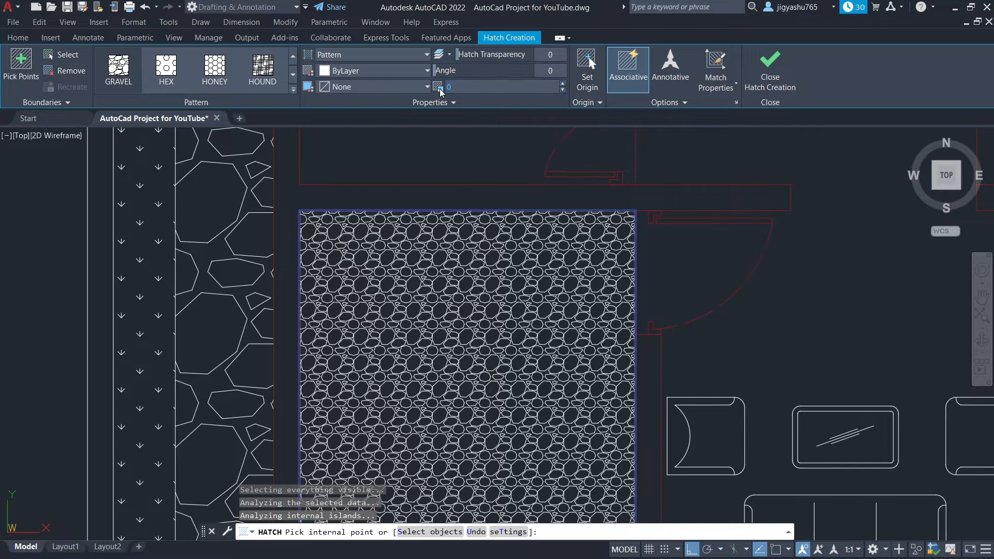
{"action": "type", "text": "1.5"}
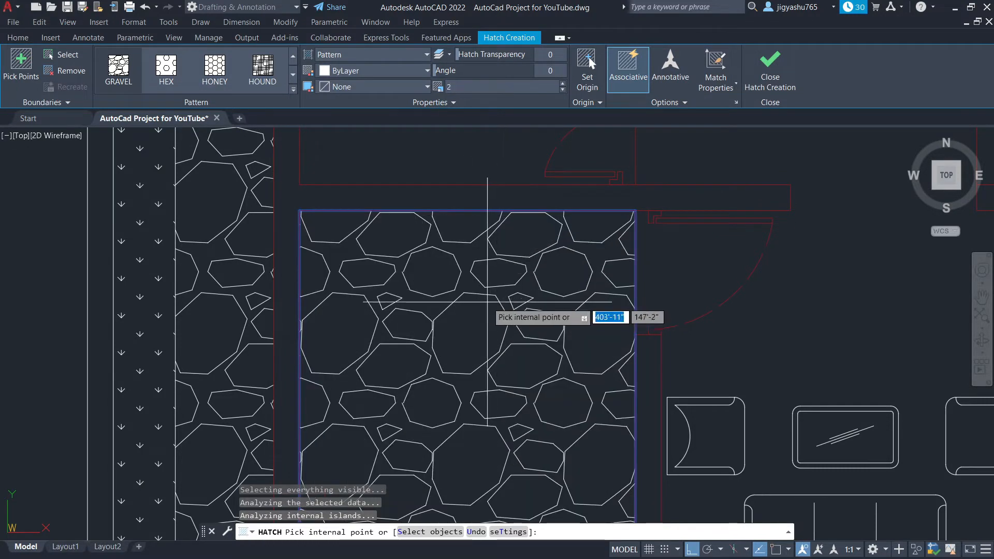
{"action": "scroll", "coordinate": [487, 302], "scroll_direction": "down", "scroll_amount": 5}
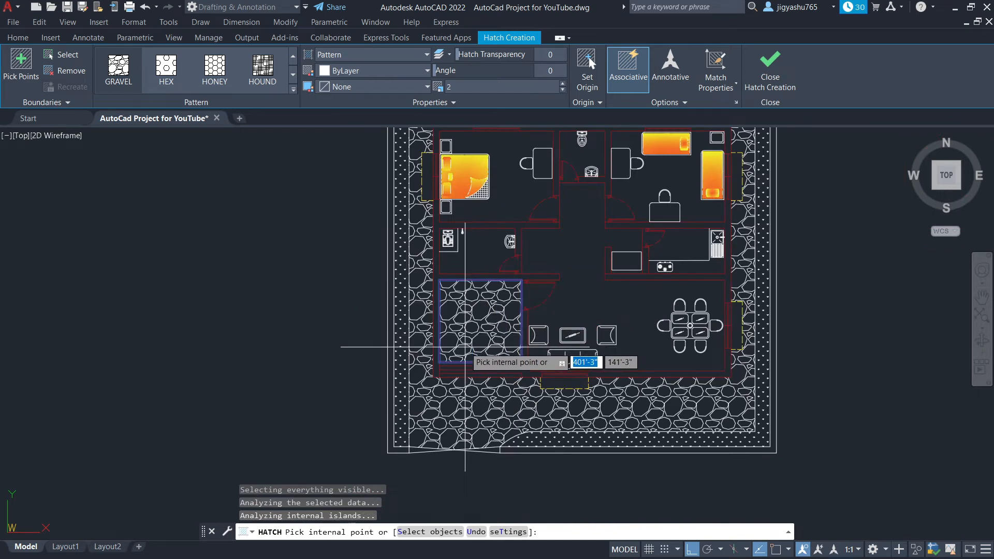
{"action": "left_click", "coordinate": [483, 142]}
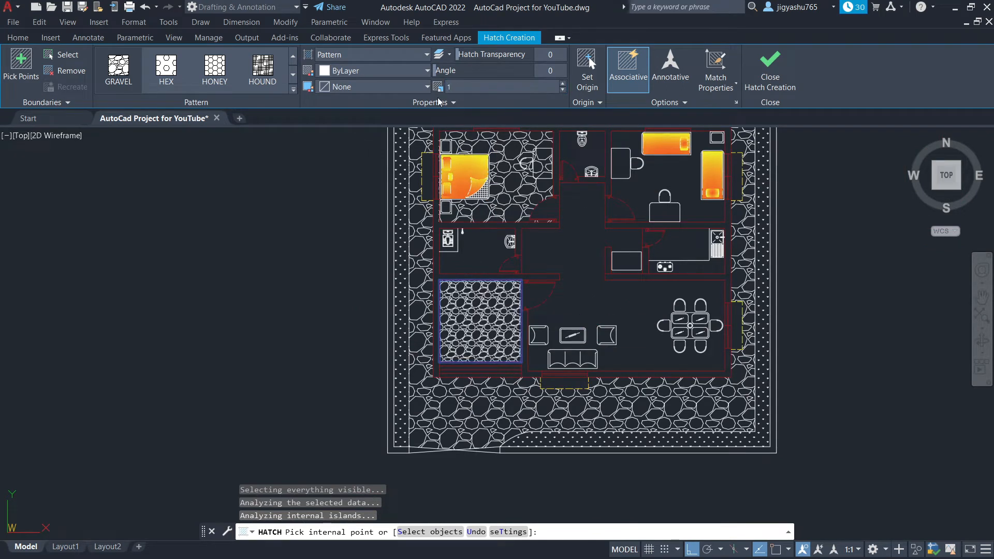
{"action": "scroll", "coordinate": [469, 334], "scroll_direction": "up", "scroll_amount": 4}
{"action": "scroll", "coordinate": [467, 334], "scroll_direction": "up", "scroll_amount": 3}
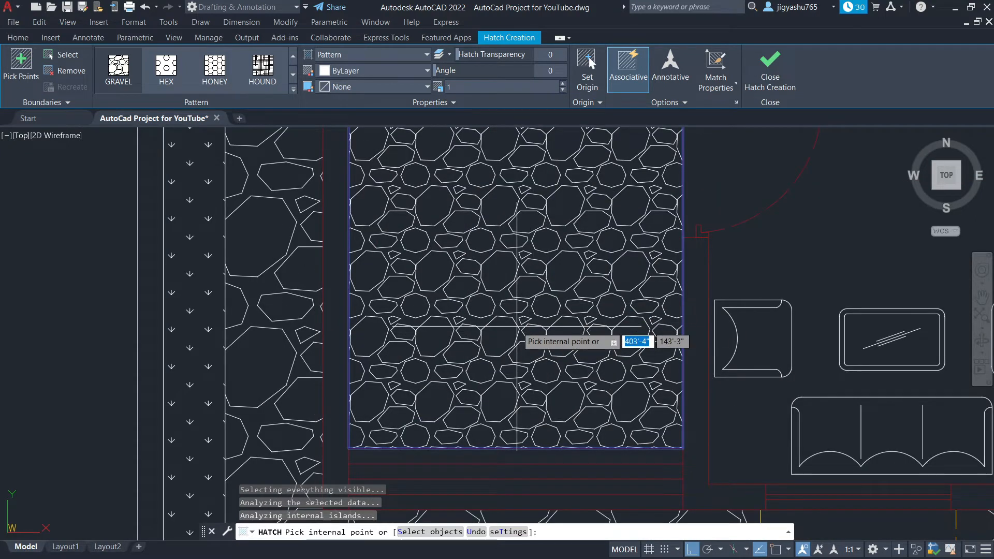
{"action": "key", "text": "Escape"}
Step: Examine the hatched porch against the surrounding gravel paving and the rest of the floor plan
{"action": "scroll", "coordinate": [404, 335], "scroll_direction": "down", "scroll_amount": 6}
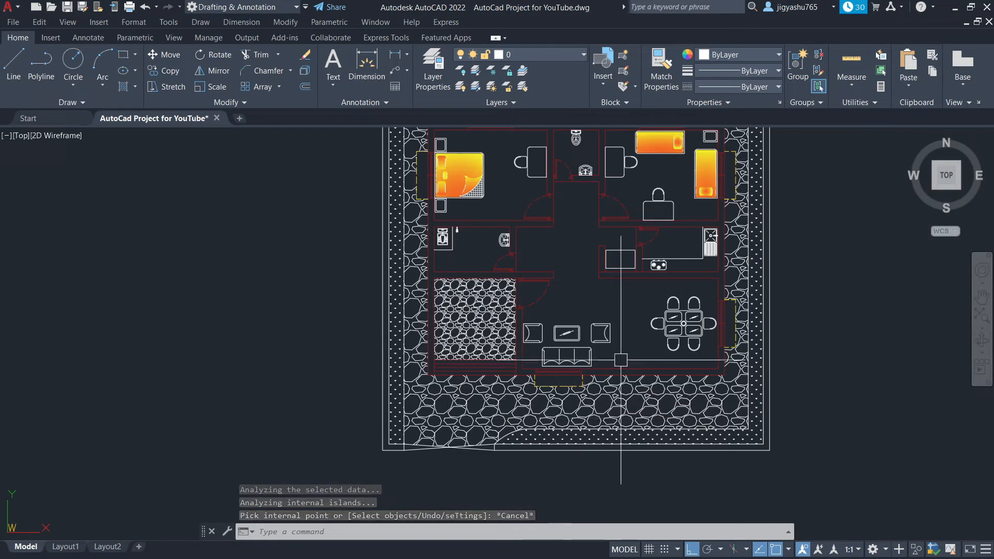
{"action": "scroll", "coordinate": [797, 361], "scroll_direction": "down", "scroll_amount": 2}
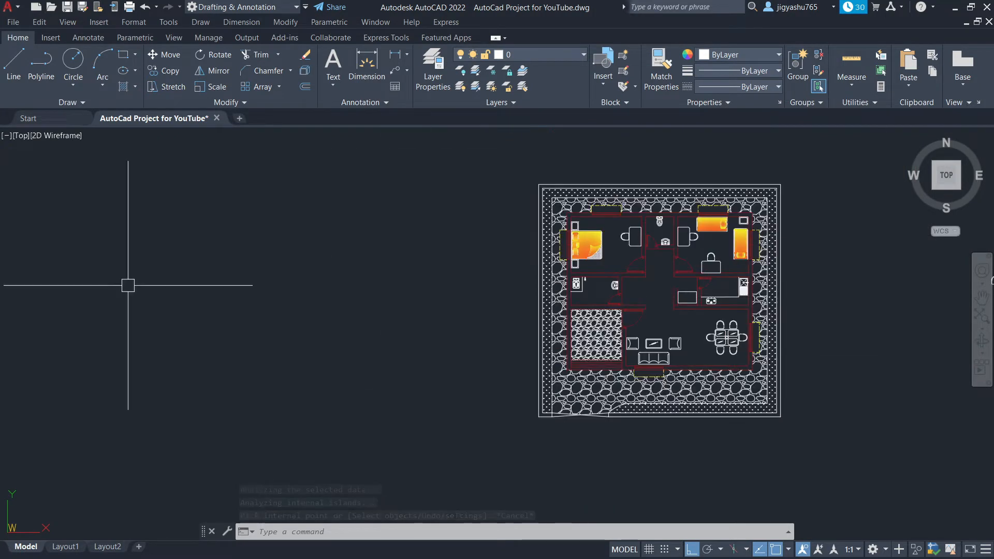
{"action": "scroll", "coordinate": [103, 298], "scroll_direction": "down", "scroll_amount": 2}
{"action": "scroll", "coordinate": [362, 289], "scroll_direction": "up", "scroll_amount": 4}
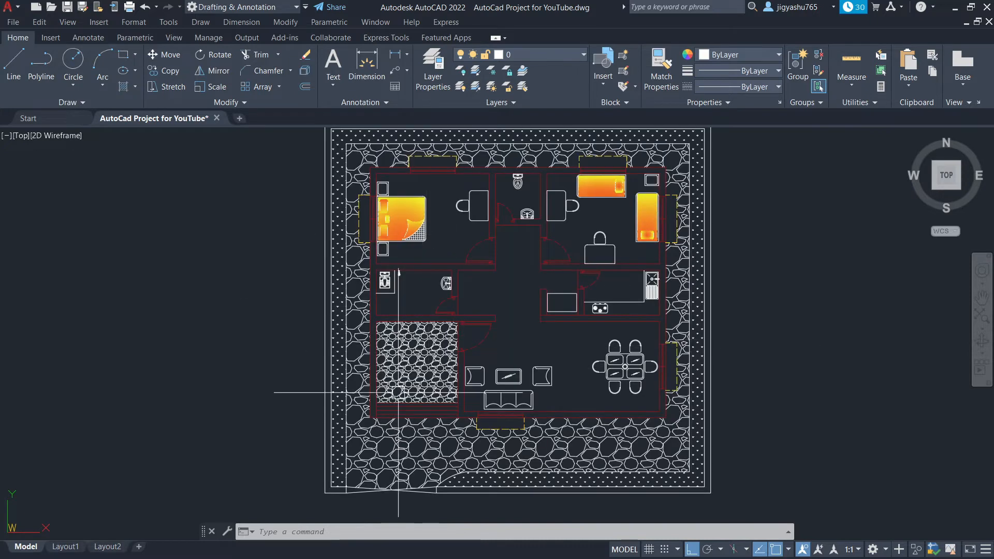
{"action": "scroll", "coordinate": [434, 376], "scroll_direction": "up", "scroll_amount": 5}
{"action": "scroll", "coordinate": [370, 326], "scroll_direction": "down", "scroll_amount": 2}
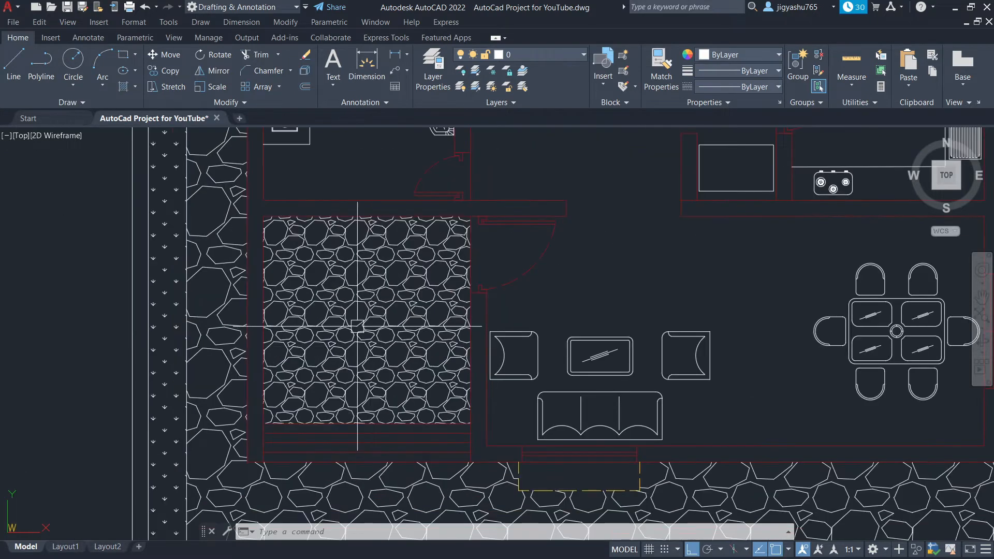
{"action": "scroll", "coordinate": [231, 396], "scroll_direction": "down", "scroll_amount": 4}
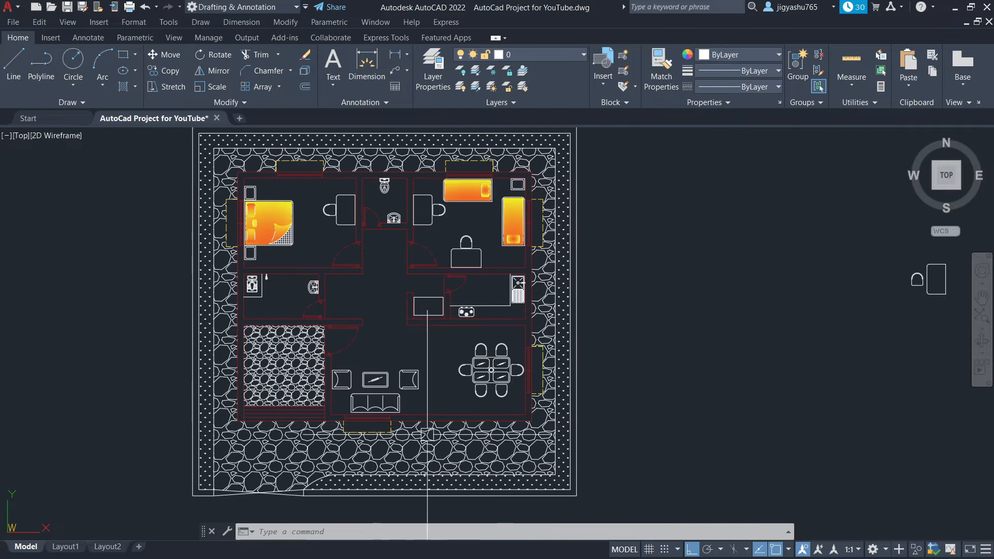
{"action": "scroll", "coordinate": [787, 395], "scroll_direction": "down", "scroll_amount": 2}
{"action": "scroll", "coordinate": [532, 311], "scroll_direction": "up", "scroll_amount": 2}
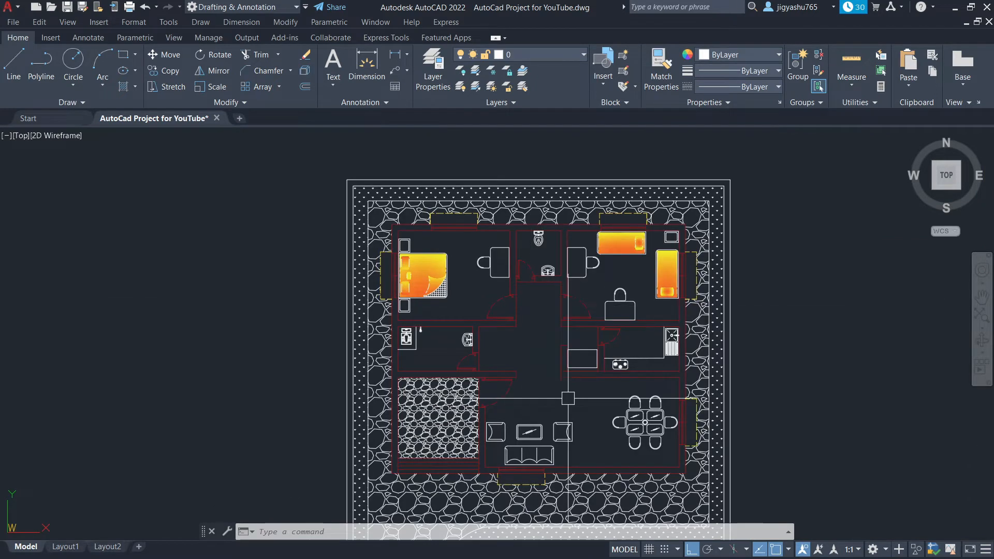
Step: Draw a line across the opening between the hallway and the living room, joining the two wall corners to close off the room
{"action": "scroll", "coordinate": [561, 395], "scroll_direction": "up", "scroll_amount": 4}
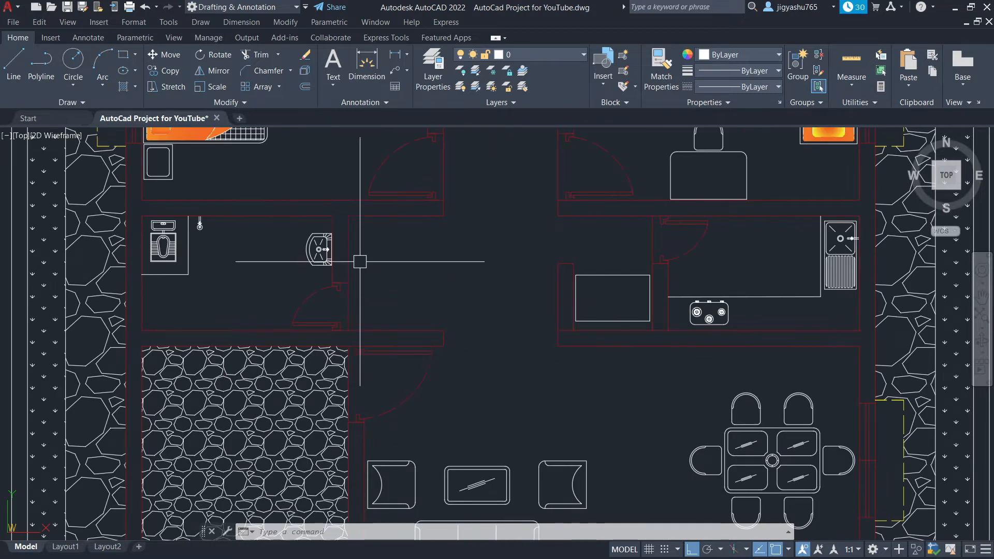
{"action": "left_click", "coordinate": [13, 64]}
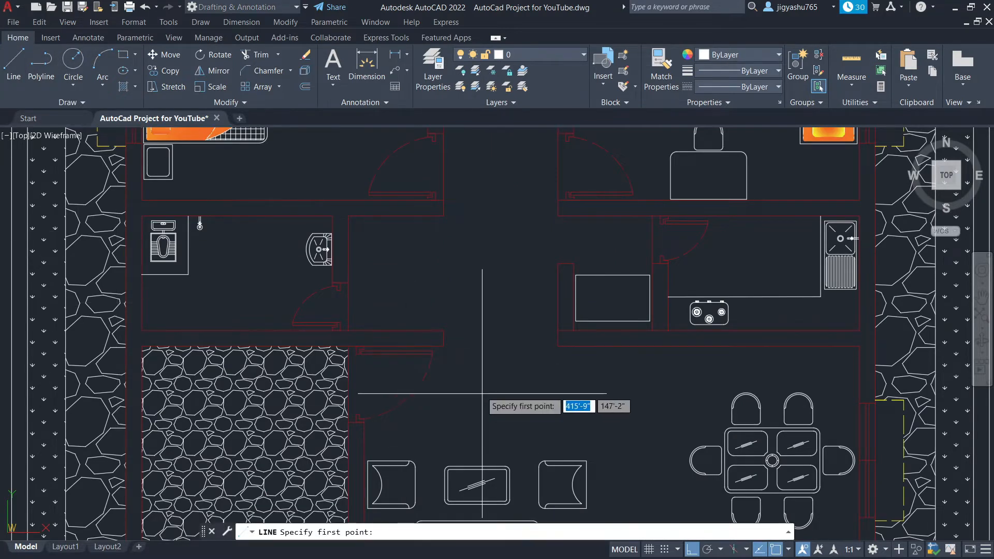
{"action": "left_click", "coordinate": [443, 346]}
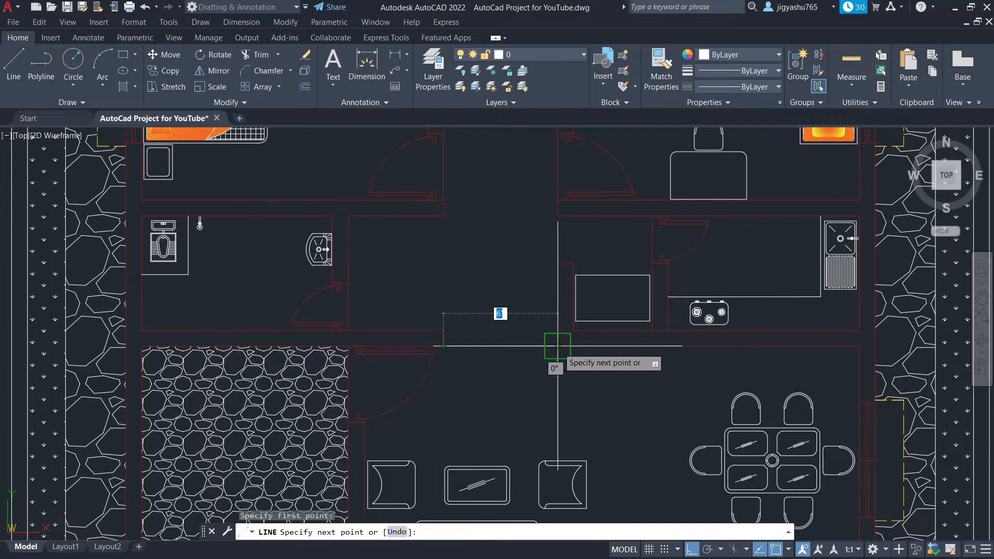
{"action": "left_click", "coordinate": [557, 346]}
{"action": "key", "text": "Escape"}
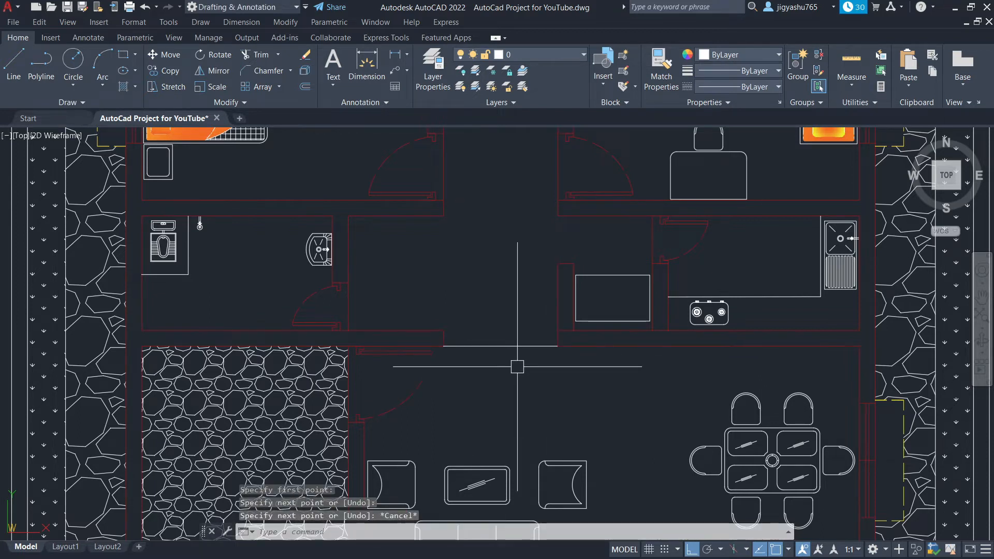
Step: Apply an ANSI37 hatch to the living and dining room floor around the furniture
{"action": "scroll", "coordinate": [512, 363], "scroll_direction": "down", "scroll_amount": 2}
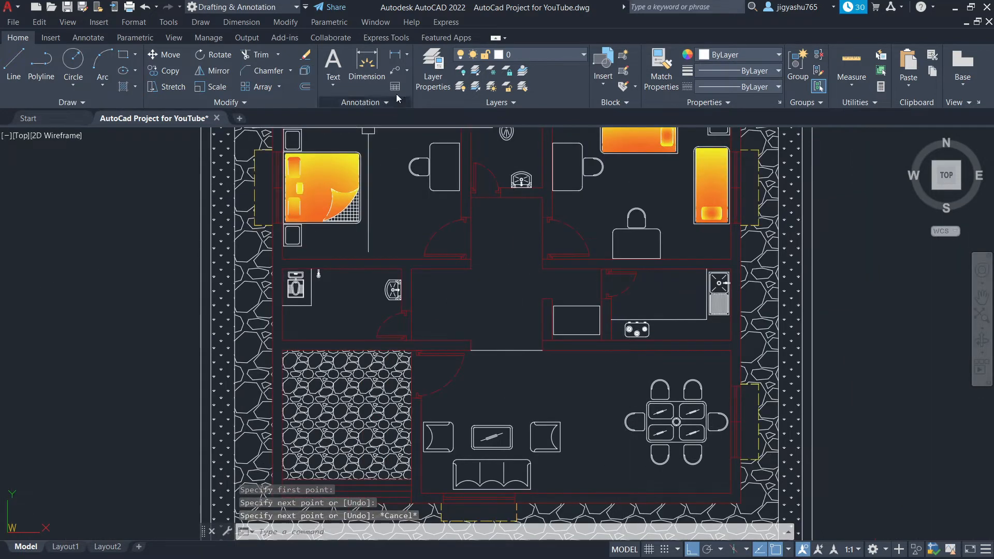
{"action": "left_click", "coordinate": [123, 88]}
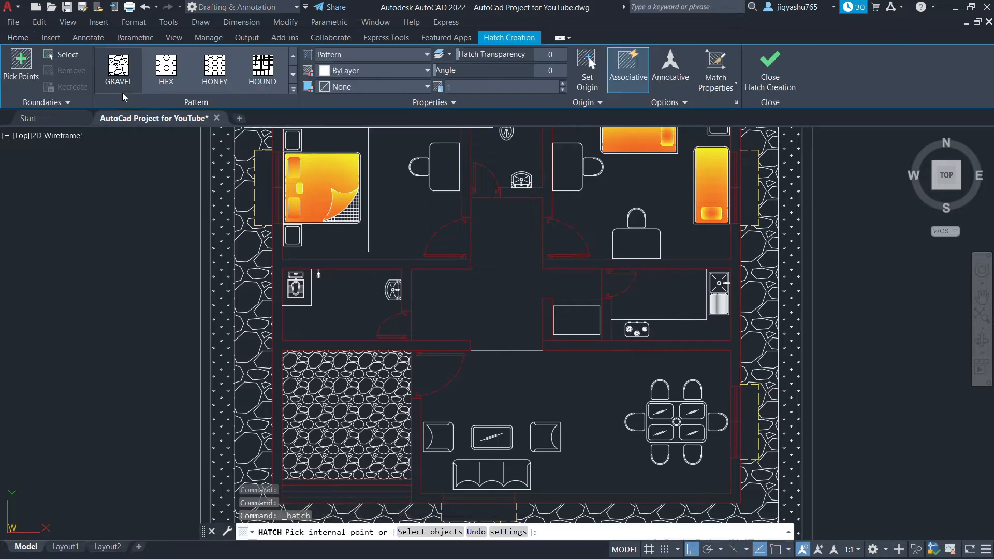
{"action": "left_click", "coordinate": [293, 89]}
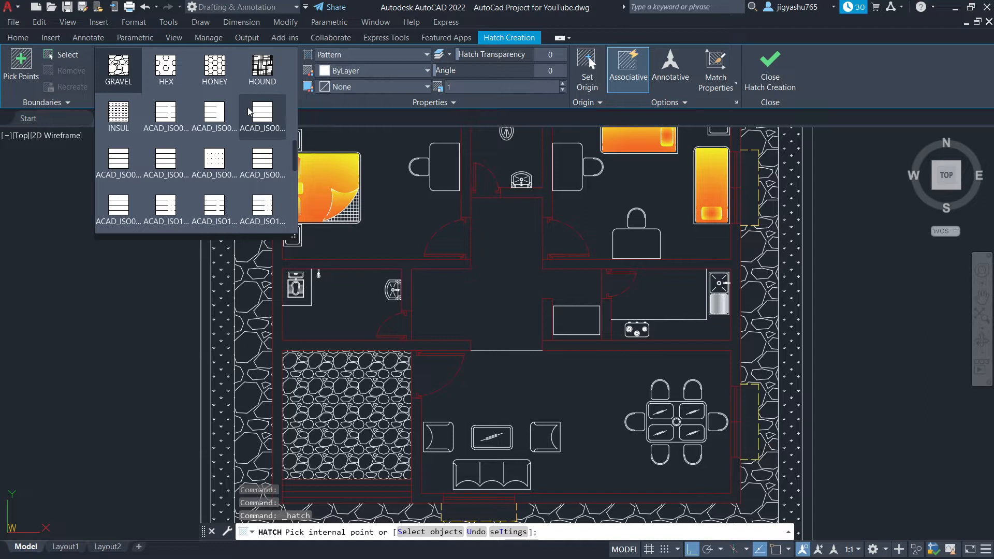
{"action": "scroll", "coordinate": [174, 138], "scroll_direction": "down", "scroll_amount": 1}
{"action": "scroll", "coordinate": [174, 138], "scroll_direction": "down", "scroll_amount": 5}
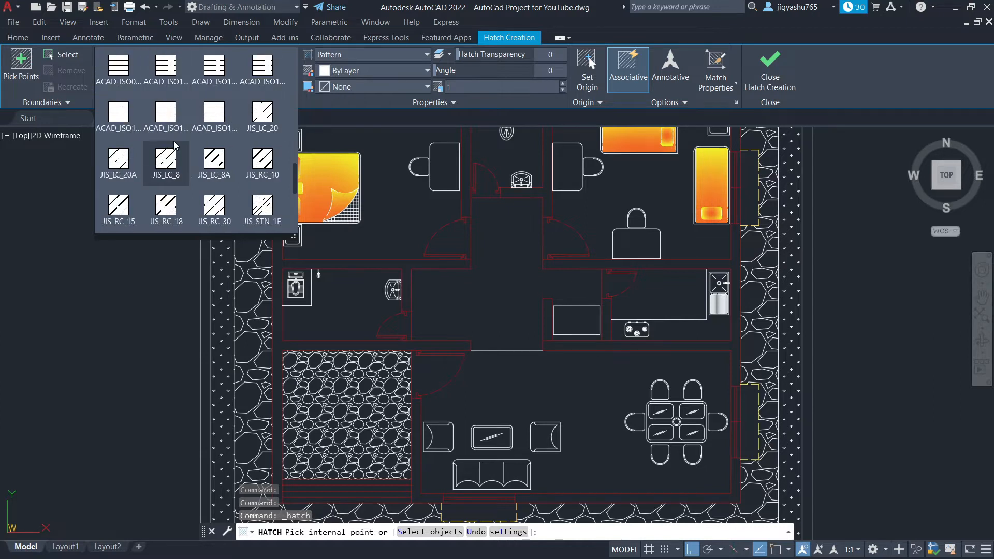
{"action": "scroll", "coordinate": [172, 141], "scroll_direction": "down", "scroll_amount": 2}
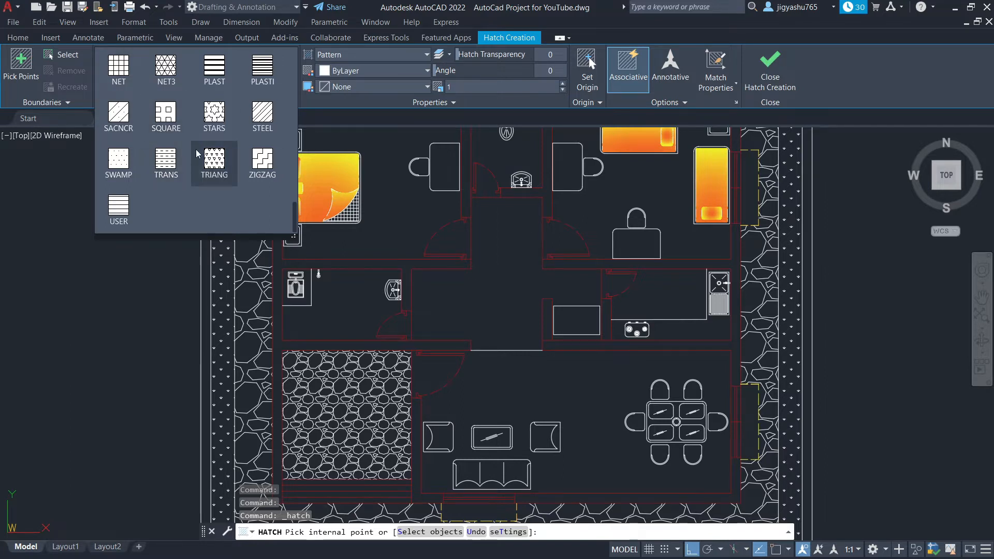
{"action": "scroll", "coordinate": [197, 153], "scroll_direction": "up", "scroll_amount": 2}
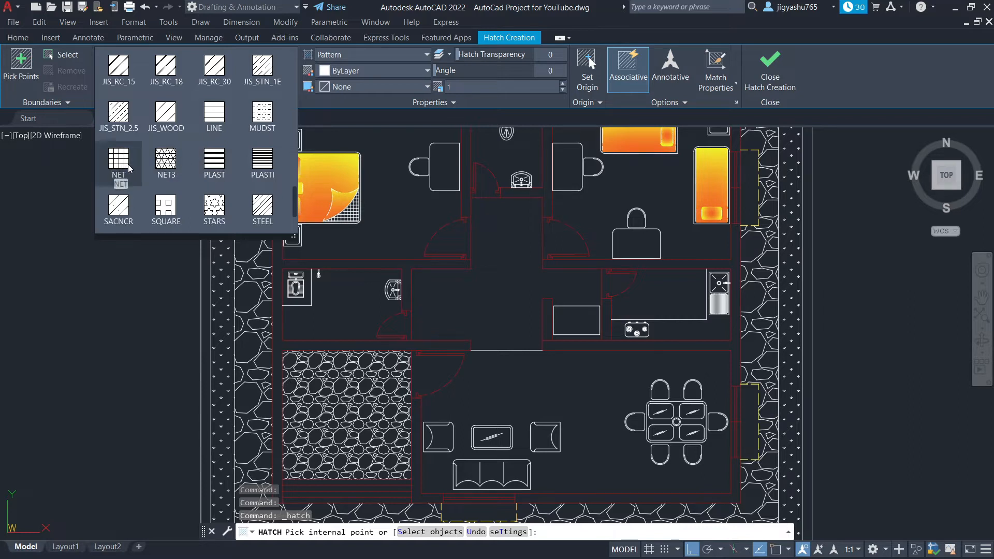
{"action": "scroll", "coordinate": [158, 126], "scroll_direction": "down", "scroll_amount": 2}
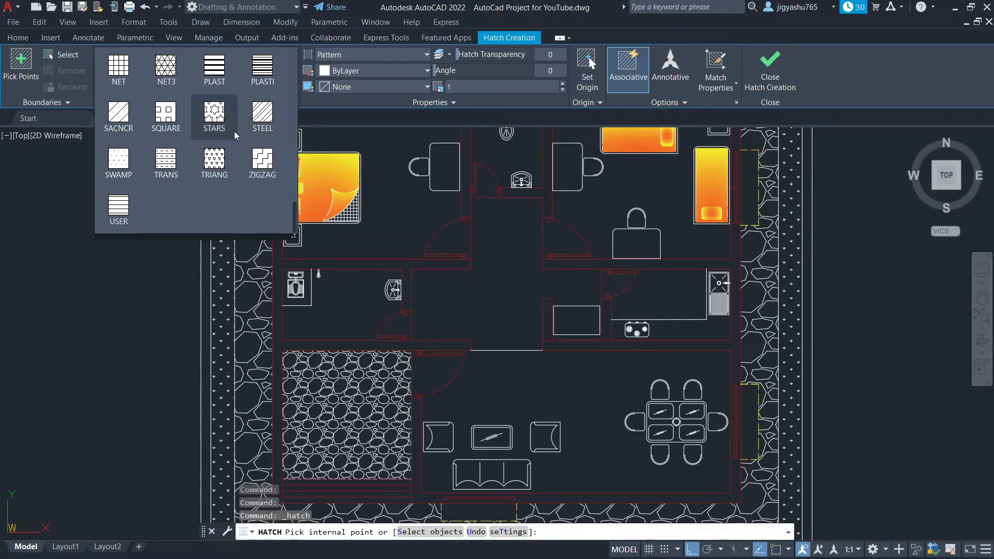
{"action": "scroll", "coordinate": [174, 162], "scroll_direction": "up", "scroll_amount": 5}
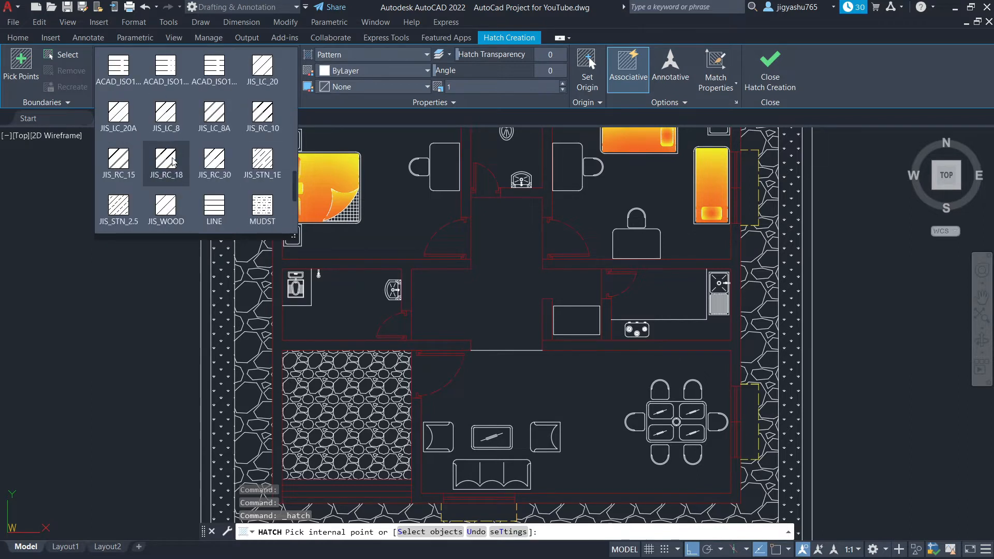
{"action": "scroll", "coordinate": [173, 162], "scroll_direction": "up", "scroll_amount": 5}
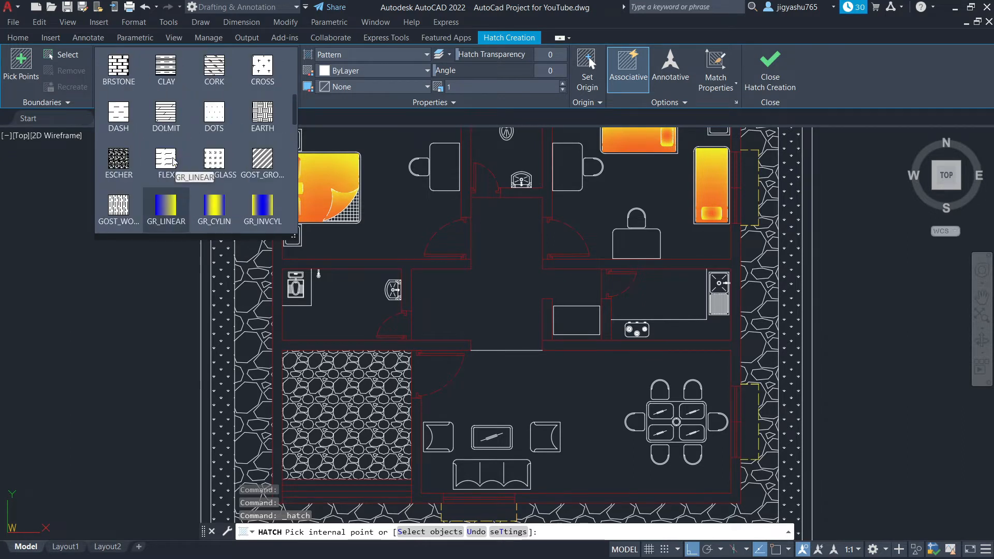
{"action": "scroll", "coordinate": [173, 162], "scroll_direction": "up", "scroll_amount": 3}
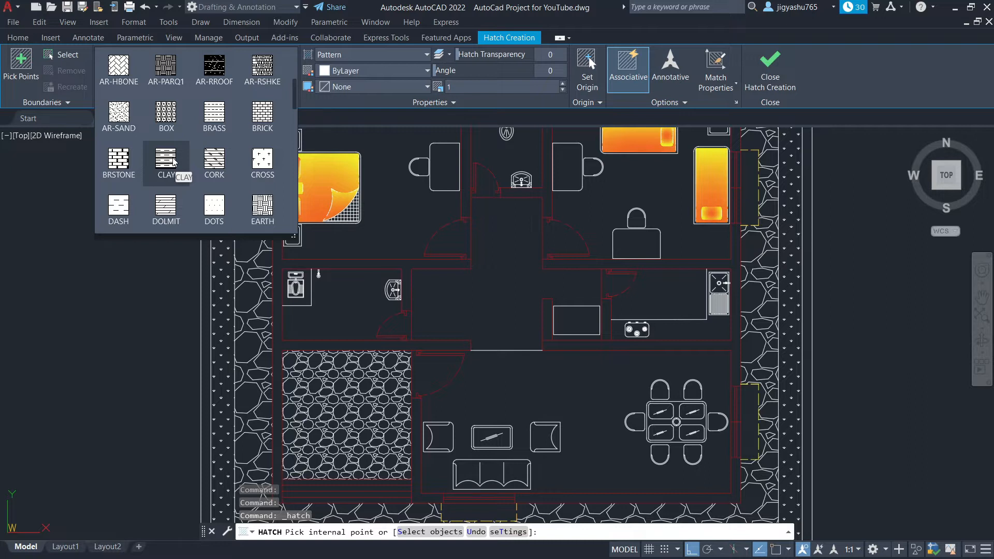
{"action": "scroll", "coordinate": [174, 162], "scroll_direction": "up", "scroll_amount": 2}
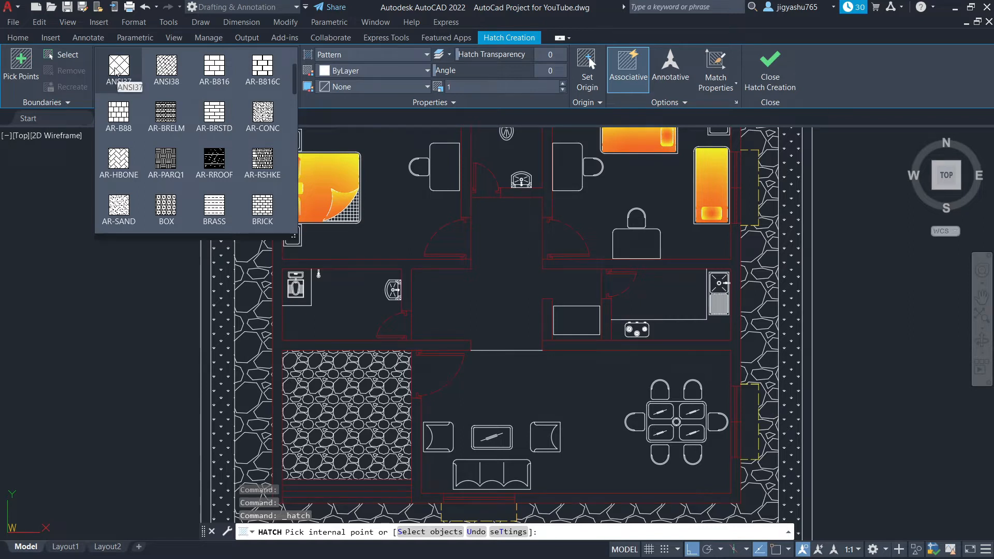
{"action": "scroll", "coordinate": [174, 99], "scroll_direction": "up", "scroll_amount": 2}
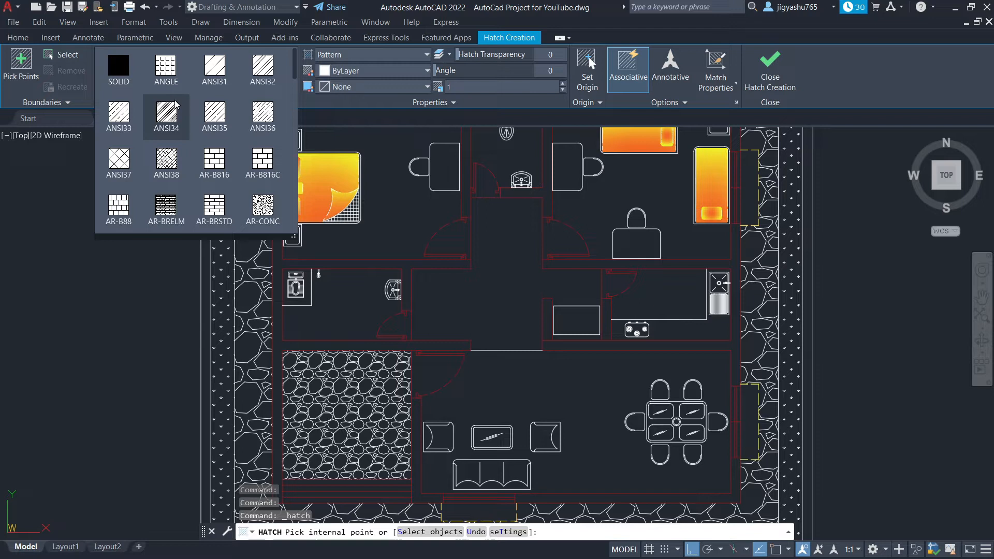
{"action": "scroll", "coordinate": [175, 105], "scroll_direction": "down", "scroll_amount": 1}
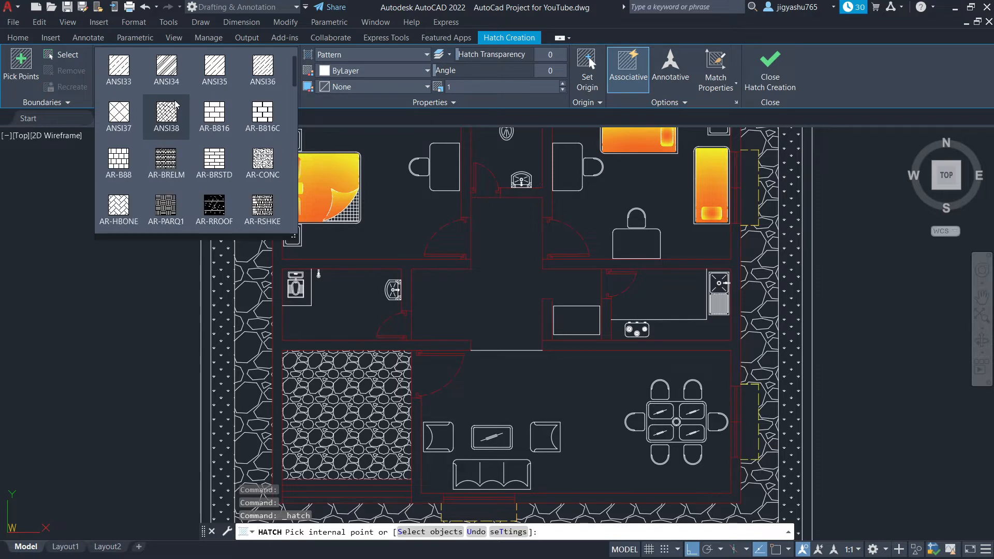
{"action": "left_click", "coordinate": [124, 120]}
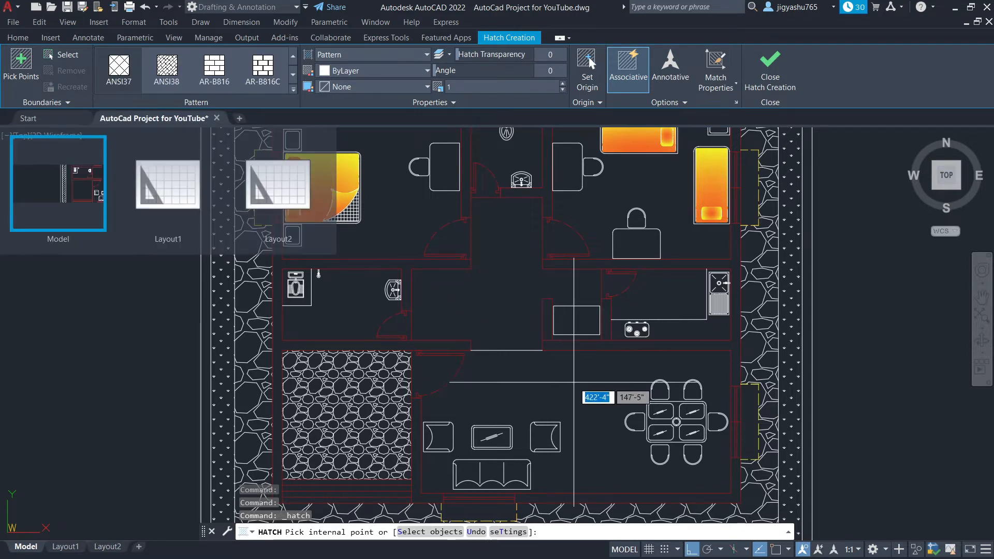
{"action": "mouse_move", "coordinate": [54, 192]}
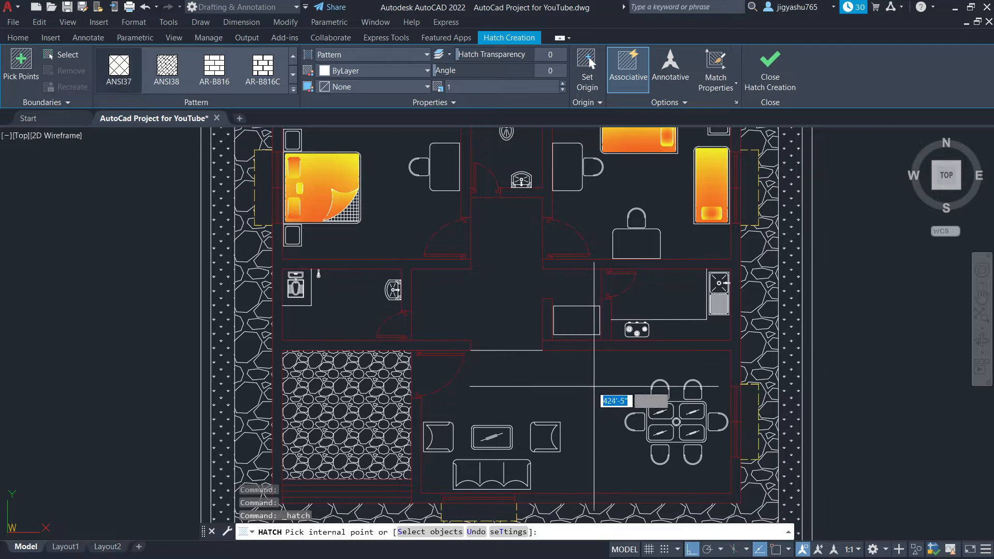
{"action": "left_click", "coordinate": [578, 382]}
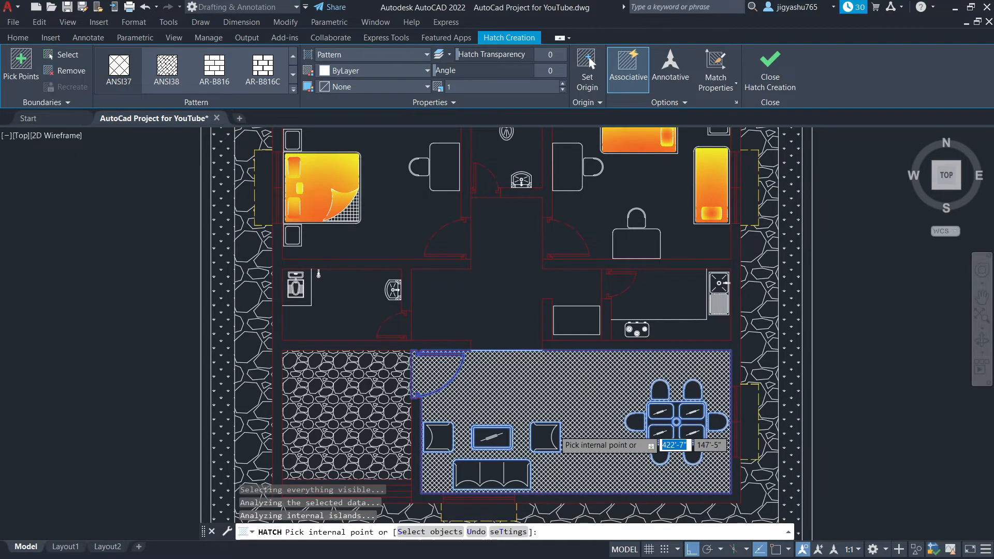
Step: Set the living and dining room hatch's scale to 3 and angle to 45, and finish the hatch
{"action": "scroll", "coordinate": [558, 435], "scroll_direction": "up", "scroll_amount": 2}
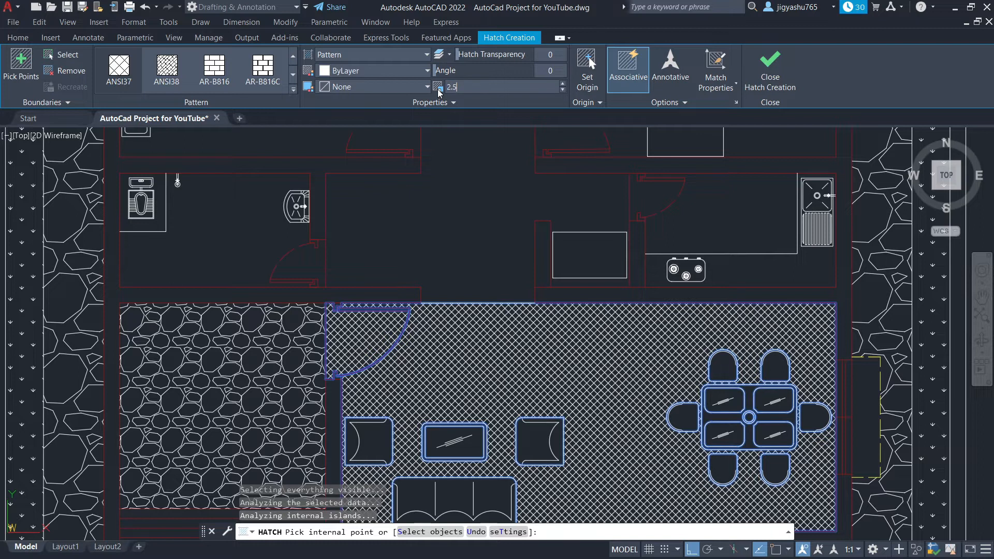
{"action": "key", "text": "BackSpace"}
{"action": "key", "text": "BackSpace"}
{"action": "key", "text": "BackSpace"}
{"action": "type", "text": "3"}
{"action": "key", "text": "Return"}
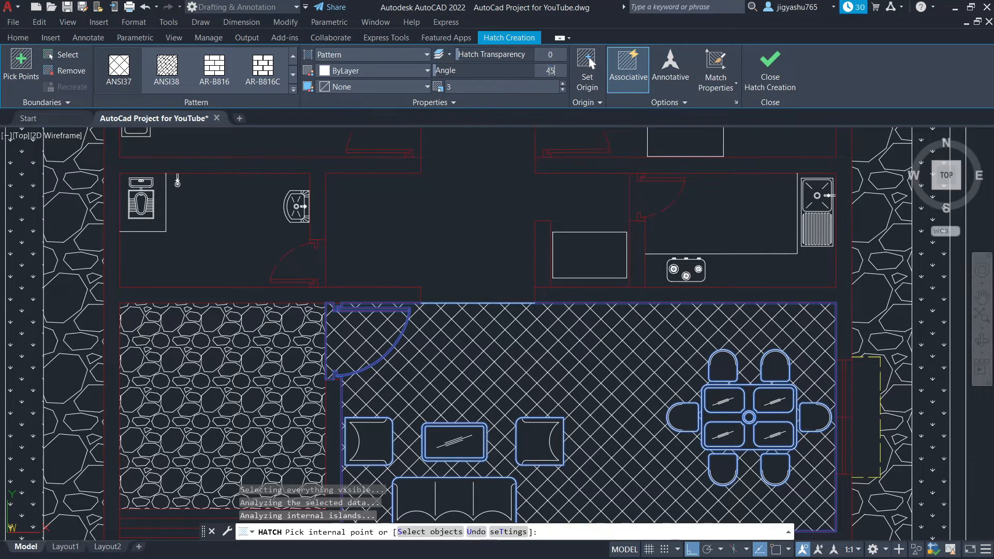
{"action": "key", "text": "Return"}
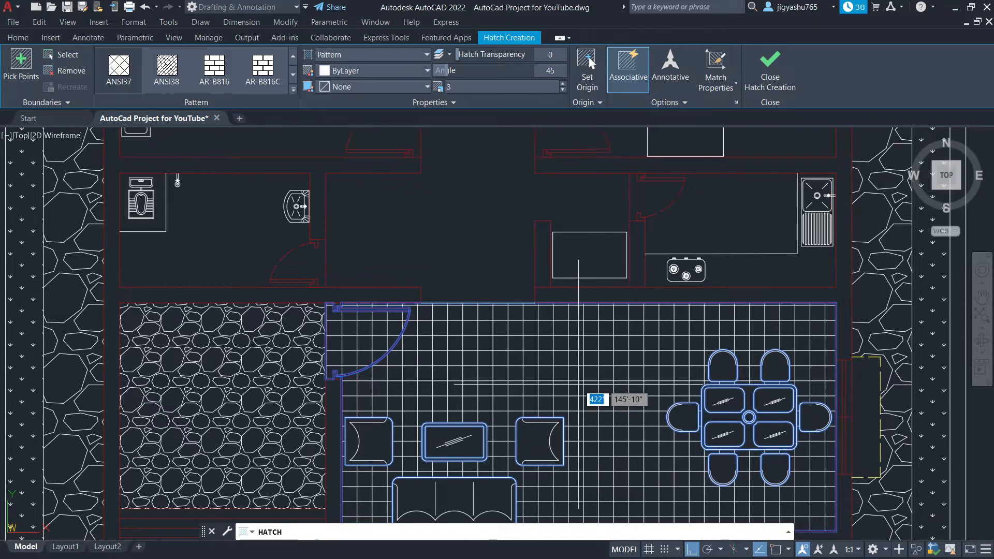
{"action": "scroll", "coordinate": [578, 384], "scroll_direction": "down", "scroll_amount": 2}
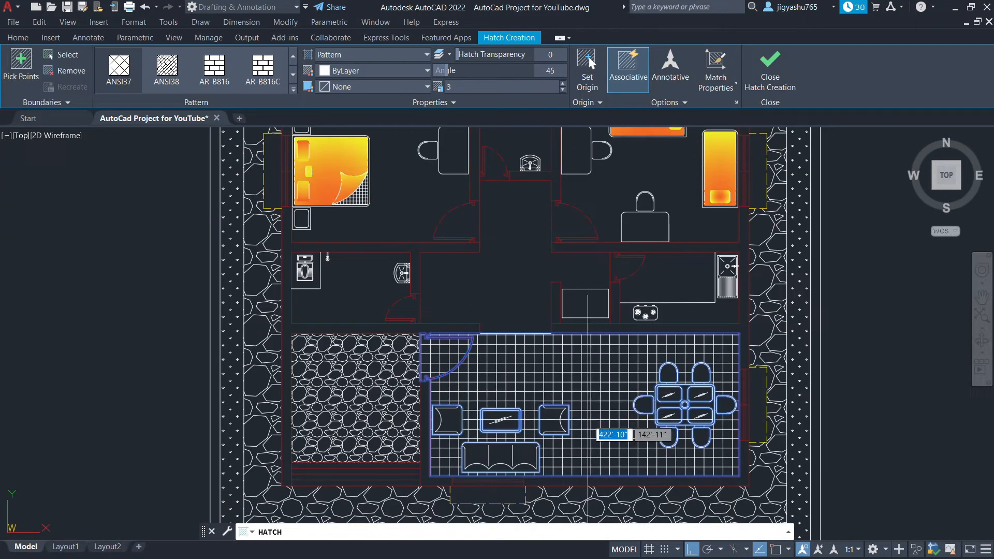
{"action": "scroll", "coordinate": [588, 419], "scroll_direction": "up", "scroll_amount": 2}
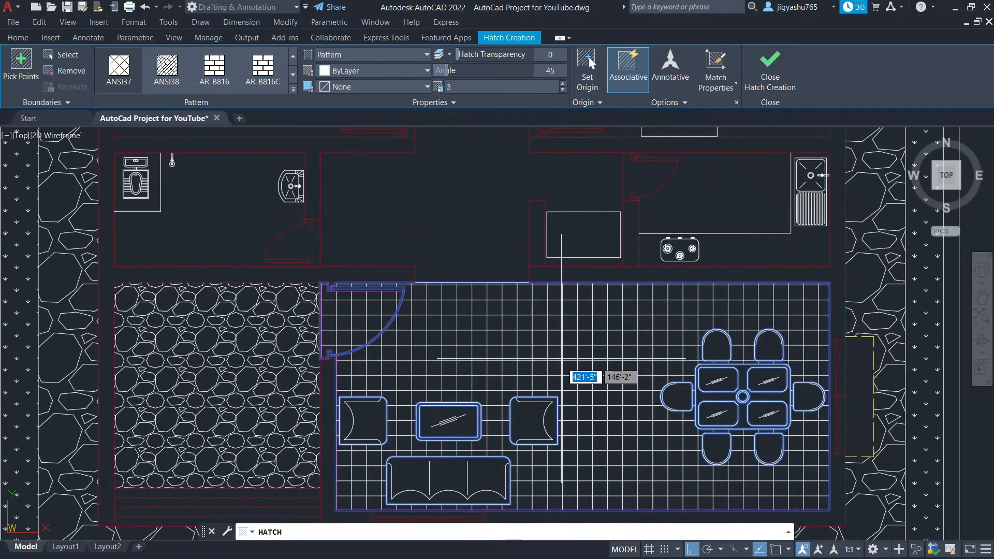
{"action": "scroll", "coordinate": [567, 363], "scroll_direction": "up", "scroll_amount": 2}
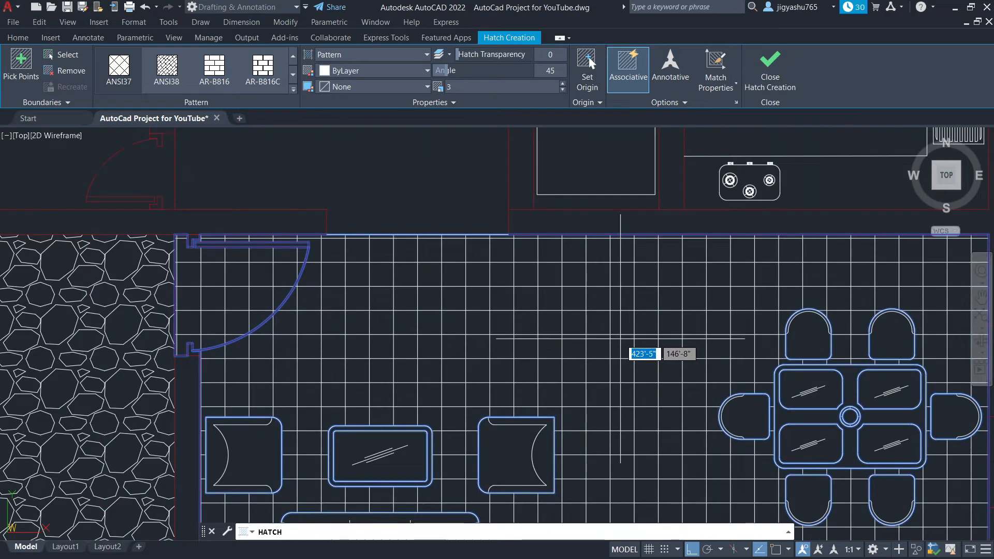
{"action": "key", "text": "Escape"}
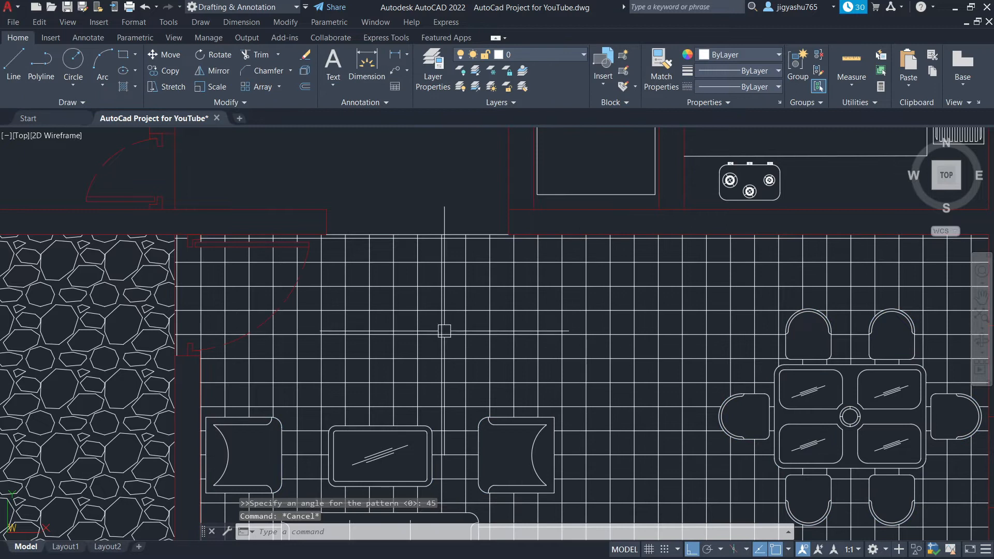
Step: Examine the living and dining room floor hatch around the entrance door, the hallway opening and the adjoining rooms
{"action": "scroll", "coordinate": [377, 310], "scroll_direction": "down", "scroll_amount": 2}
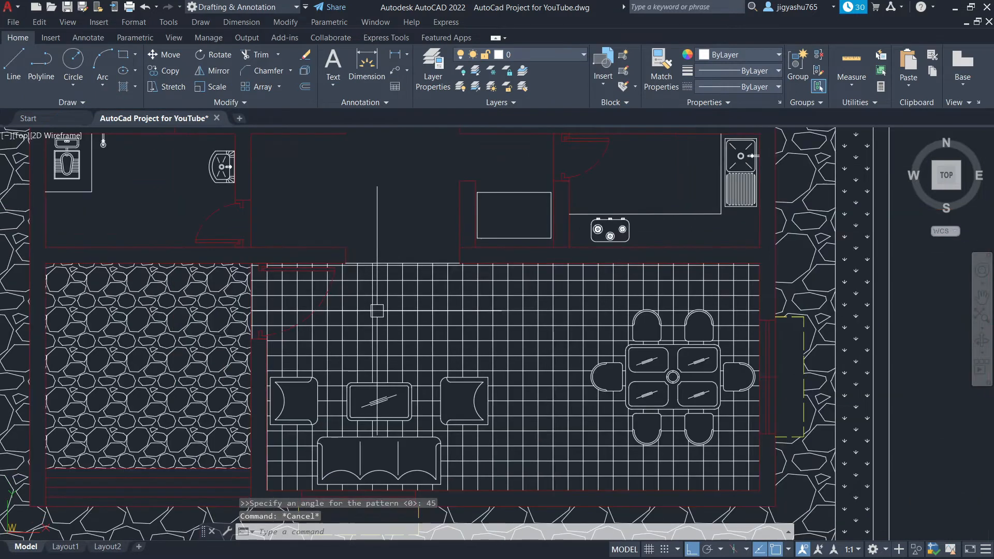
{"action": "scroll", "coordinate": [264, 326], "scroll_direction": "up", "scroll_amount": 5}
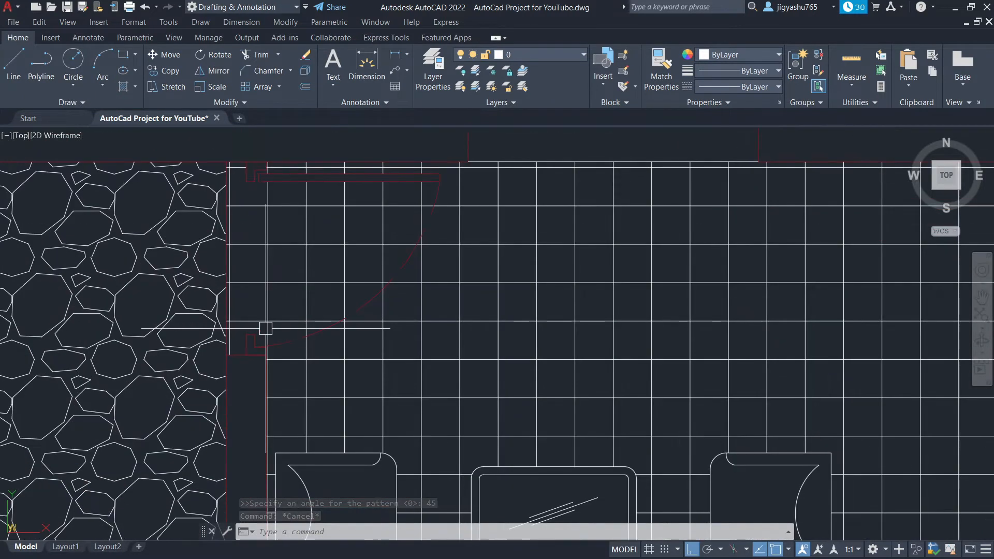
{"action": "scroll", "coordinate": [265, 328], "scroll_direction": "down", "scroll_amount": 2}
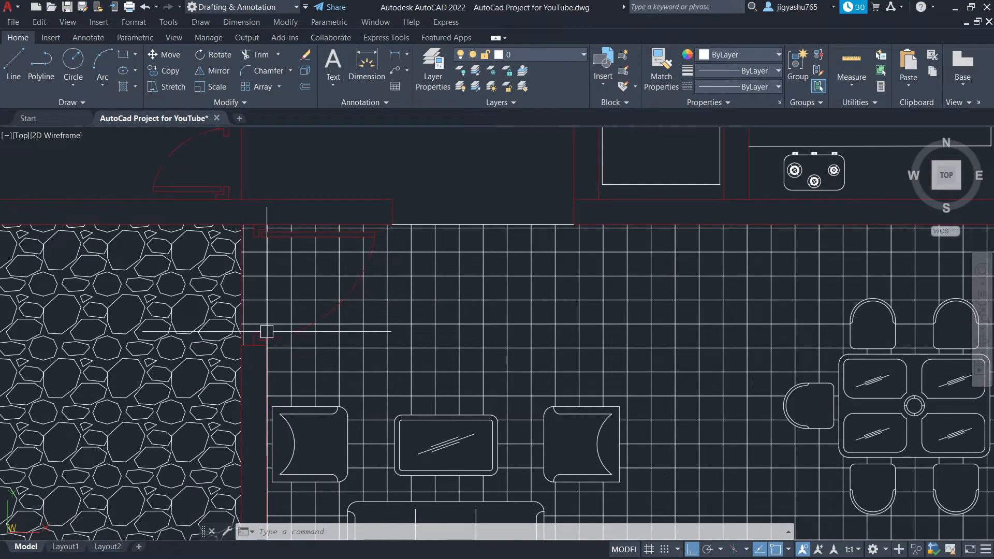
{"action": "scroll", "coordinate": [359, 314], "scroll_direction": "down", "scroll_amount": 2}
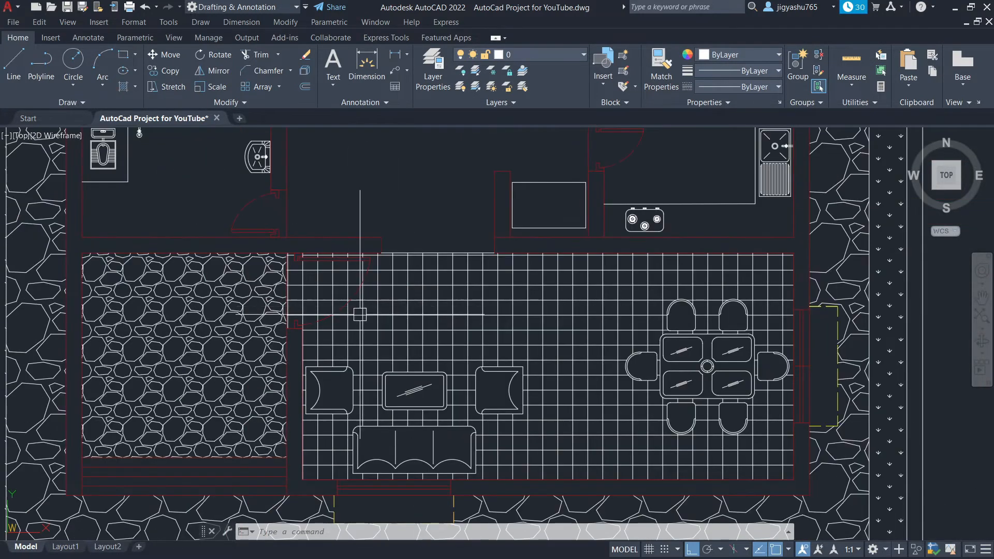
{"action": "scroll", "coordinate": [432, 251], "scroll_direction": "up", "scroll_amount": 2}
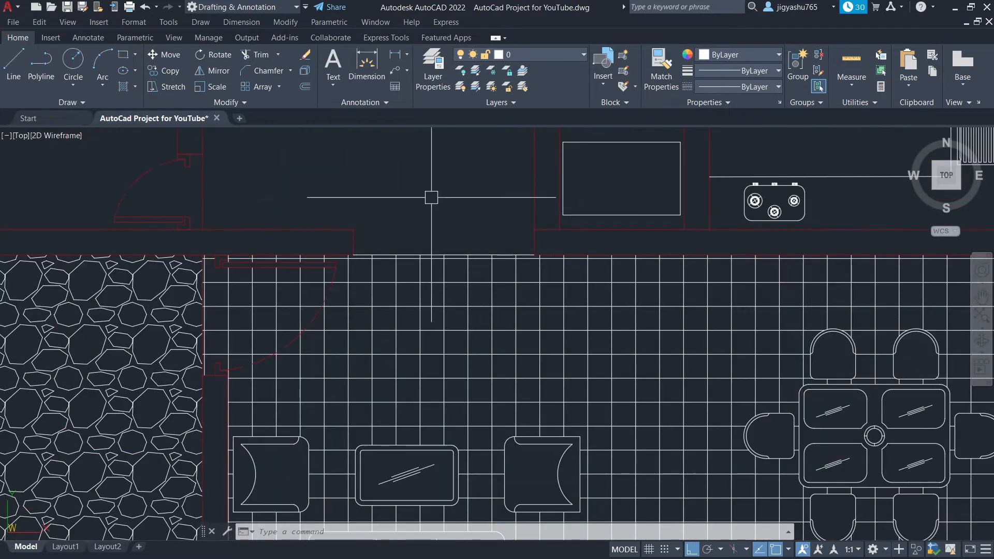
{"action": "scroll", "coordinate": [446, 254], "scroll_direction": "down", "scroll_amount": 2}
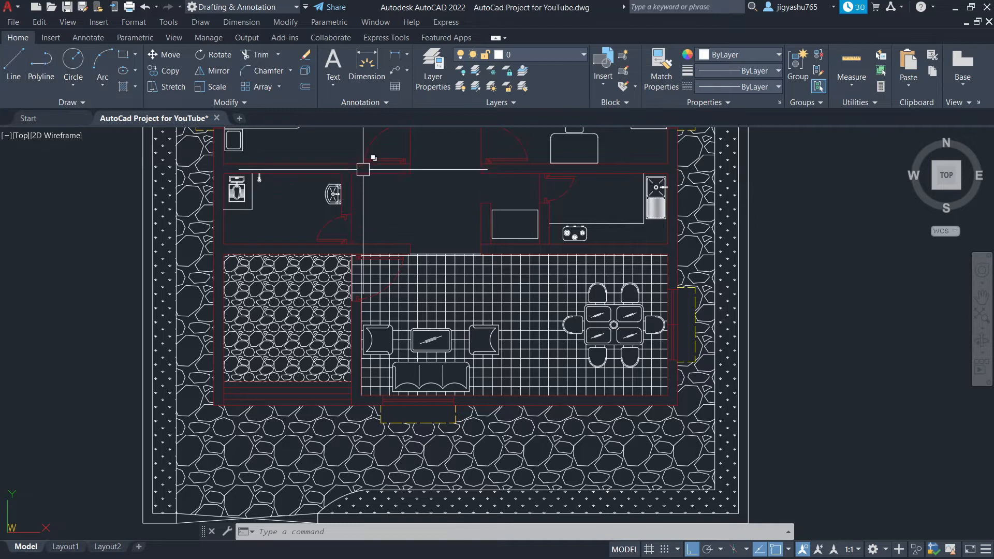
{"action": "scroll", "coordinate": [407, 224], "scroll_direction": "up", "scroll_amount": 2}
{"action": "scroll", "coordinate": [476, 292], "scroll_direction": "down", "scroll_amount": 2}
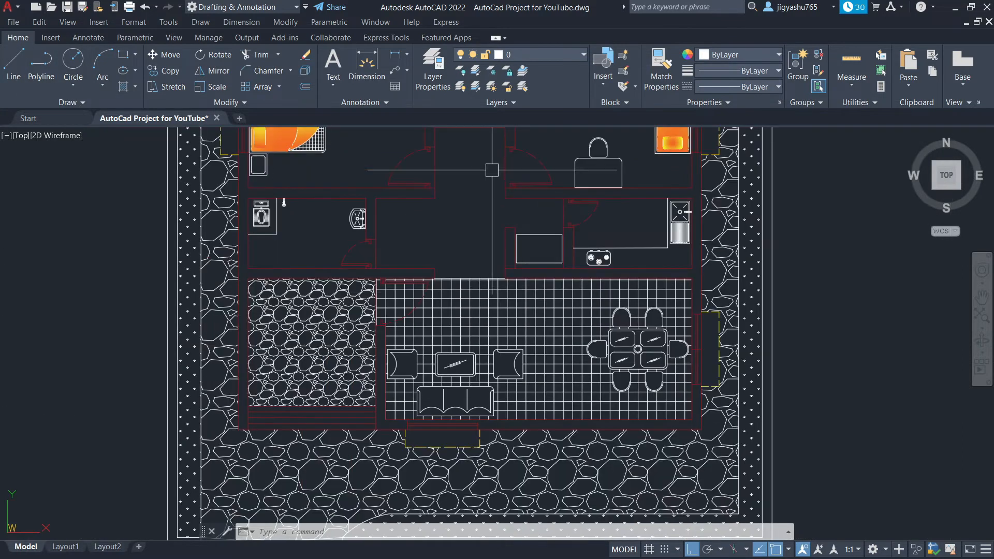
{"action": "scroll", "coordinate": [492, 171], "scroll_direction": "up", "scroll_amount": 2}
{"action": "scroll", "coordinate": [501, 280], "scroll_direction": "down", "scroll_amount": 2}
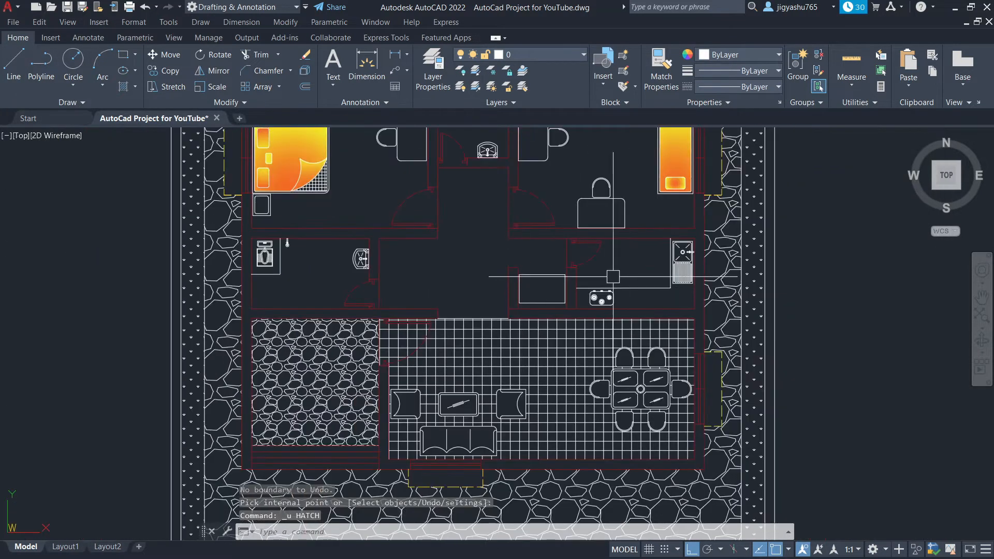
Step: Draw two vertical lines closing the hallway's bathroom-side and kitchen-side ends, each between the lower and upper hallway walls
{"action": "left_click", "coordinate": [14, 68]}
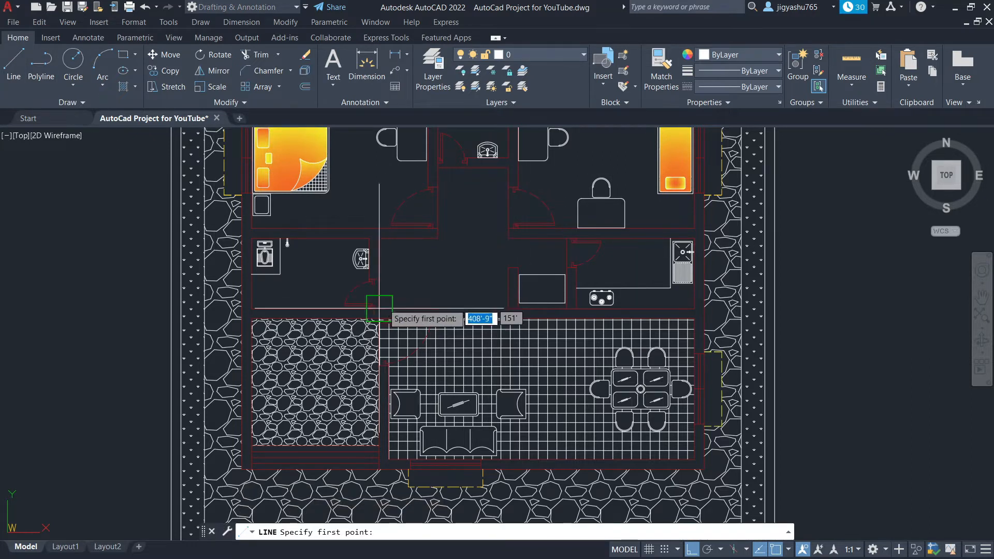
{"action": "left_click", "coordinate": [380, 238]}
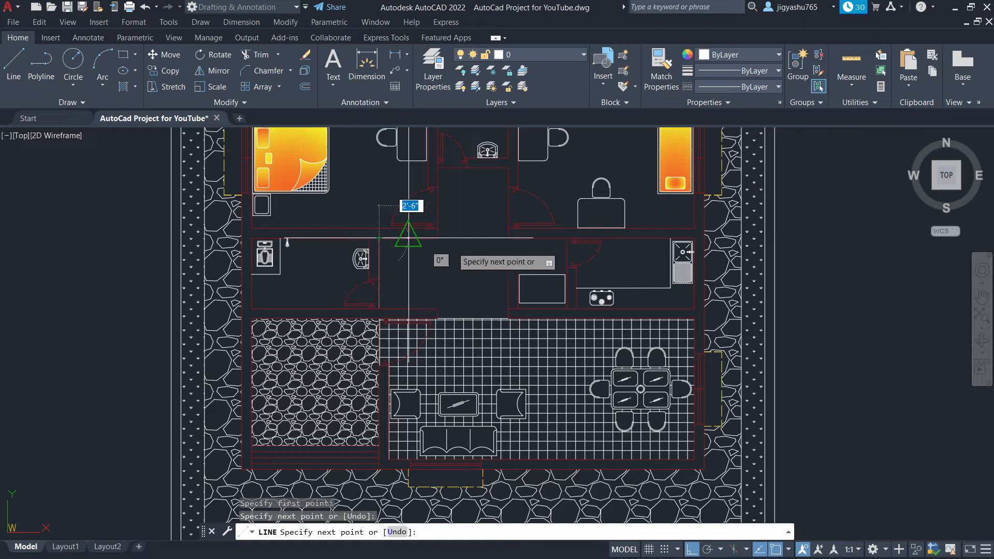
{"action": "key", "text": "Escape"}
{"action": "right_click", "coordinate": [433, 273]}
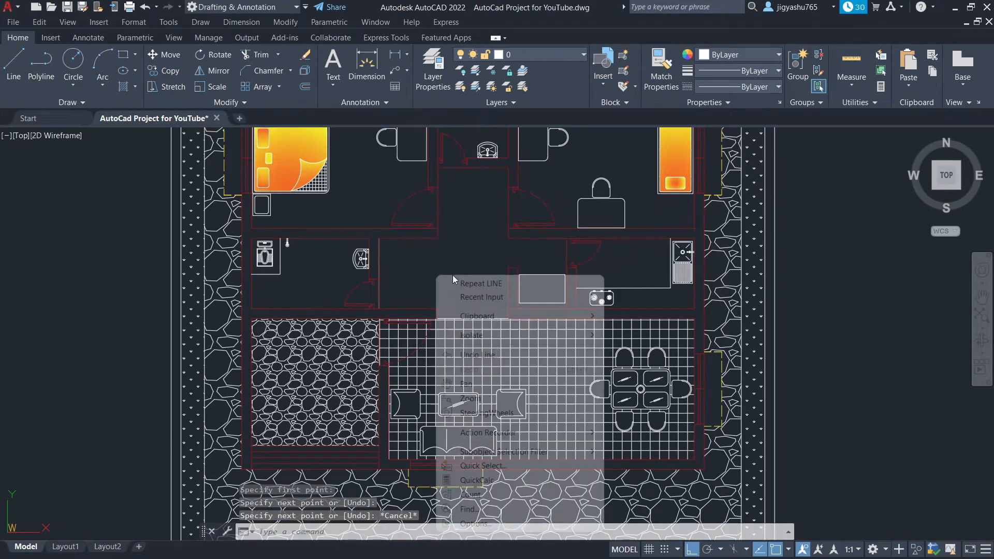
{"action": "left_click", "coordinate": [489, 283]}
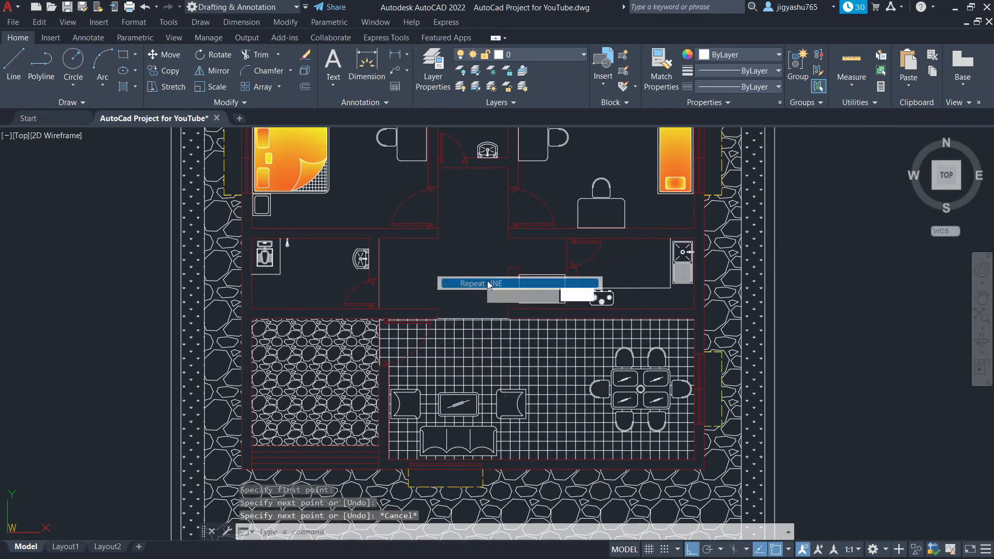
{"action": "left_click", "coordinate": [566, 309]}
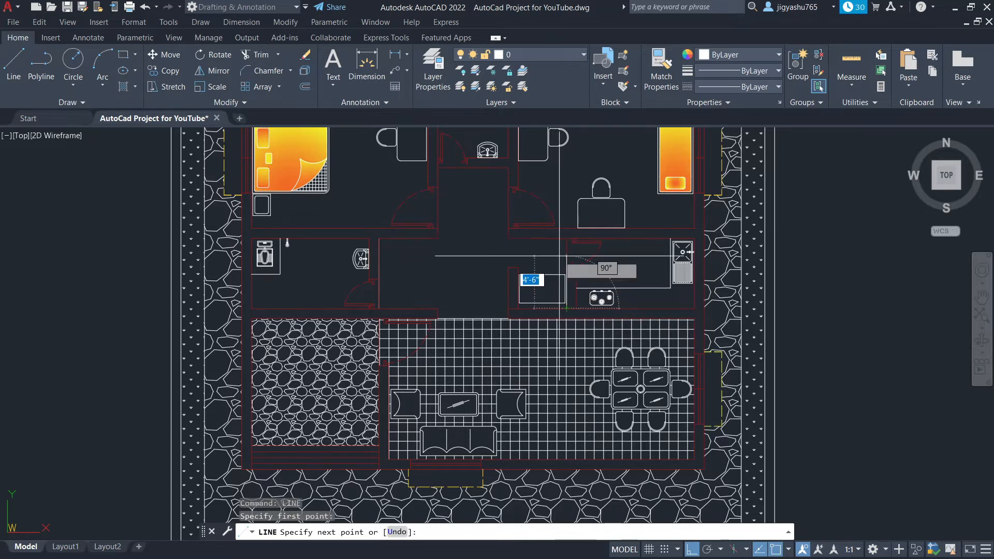
{"action": "key", "text": "Escape"}
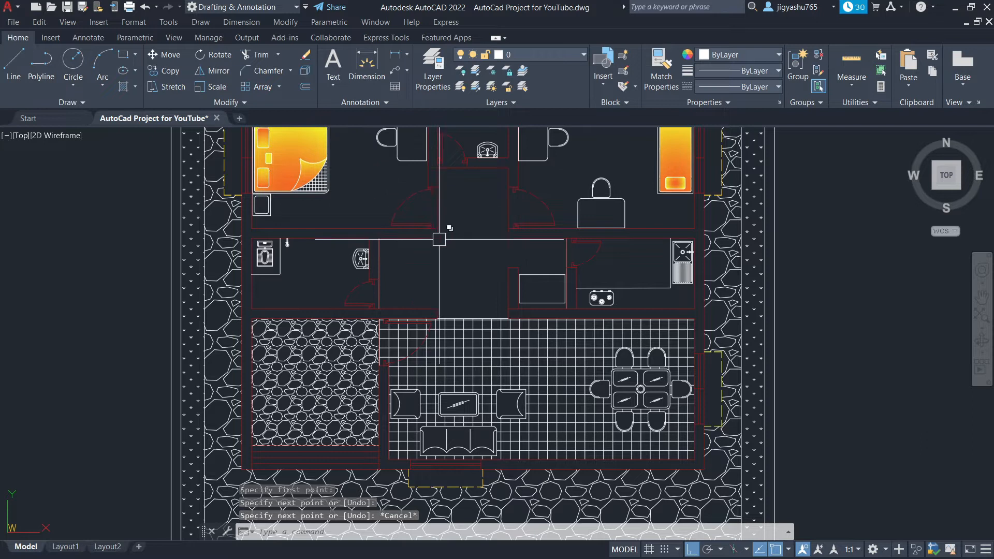
Step: Draw a horizontal line across the opening between the hallway and the passage leading to the bedrooms, joining the two wall corners
{"action": "right_click", "coordinate": [460, 250]}
{"action": "left_click", "coordinate": [481, 257]}
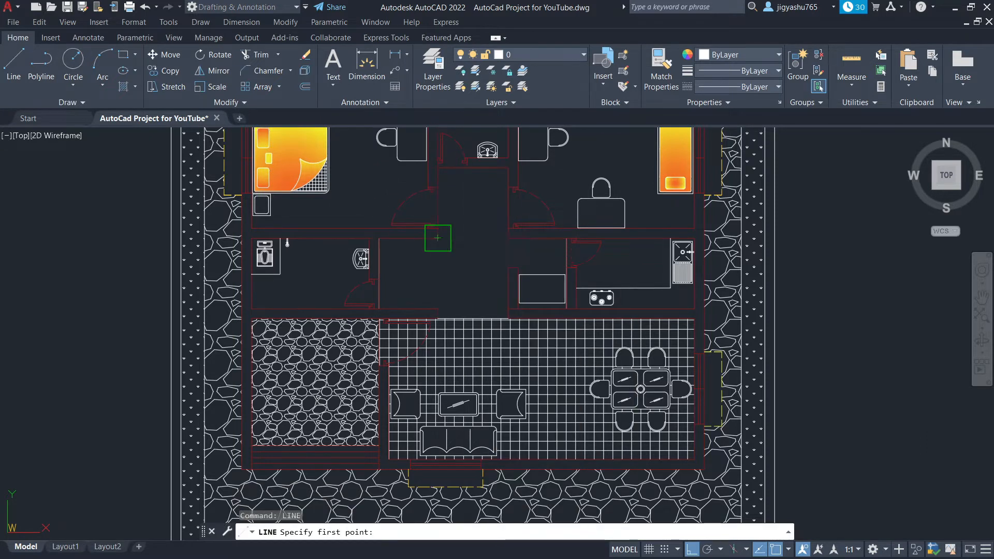
{"action": "left_click", "coordinate": [438, 238]}
{"action": "left_click", "coordinate": [508, 238]}
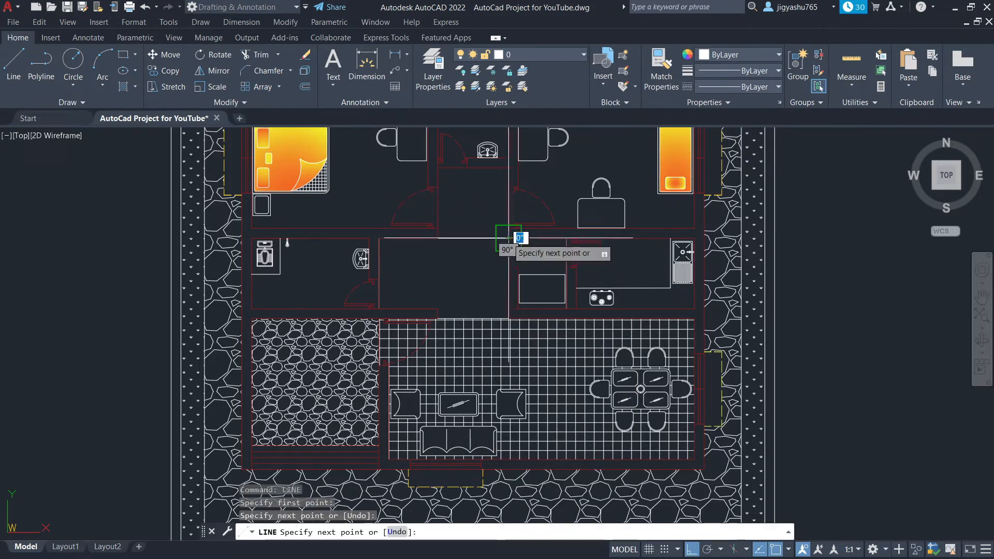
{"action": "key", "text": "Escape"}
Step: Hatch the closed-off hallway floor with the living room's tile grid at angle 45 and scale 3
{"action": "right_click", "coordinate": [429, 267]}
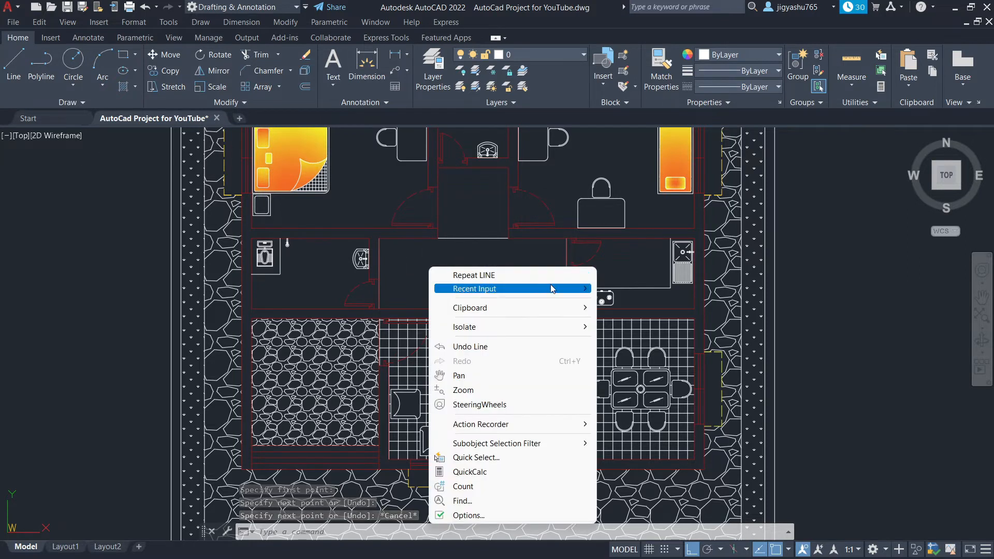
{"action": "mouse_move", "coordinate": [554, 289]}
{"action": "left_click", "coordinate": [636, 315]}
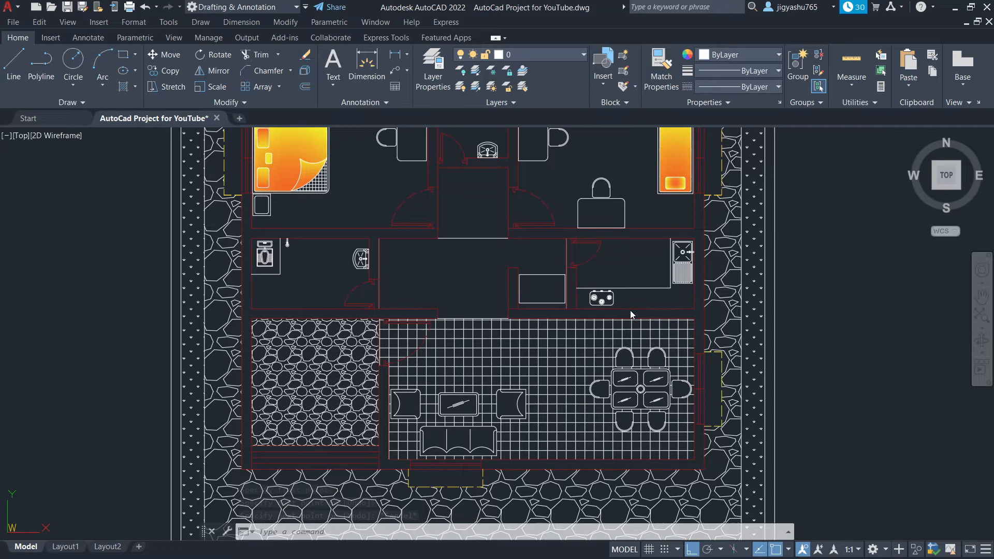
{"action": "left_click", "coordinate": [474, 271]}
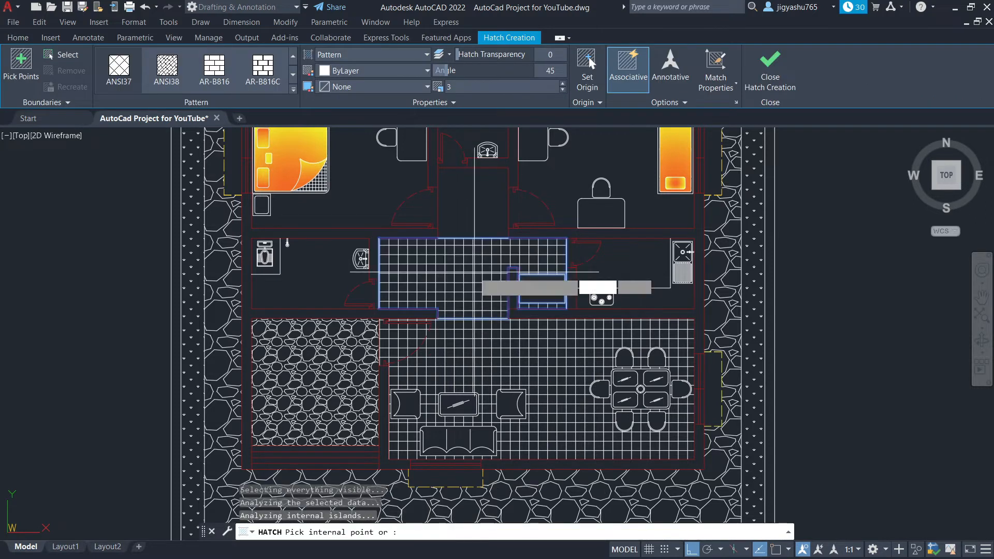
{"action": "key", "text": "Escape"}
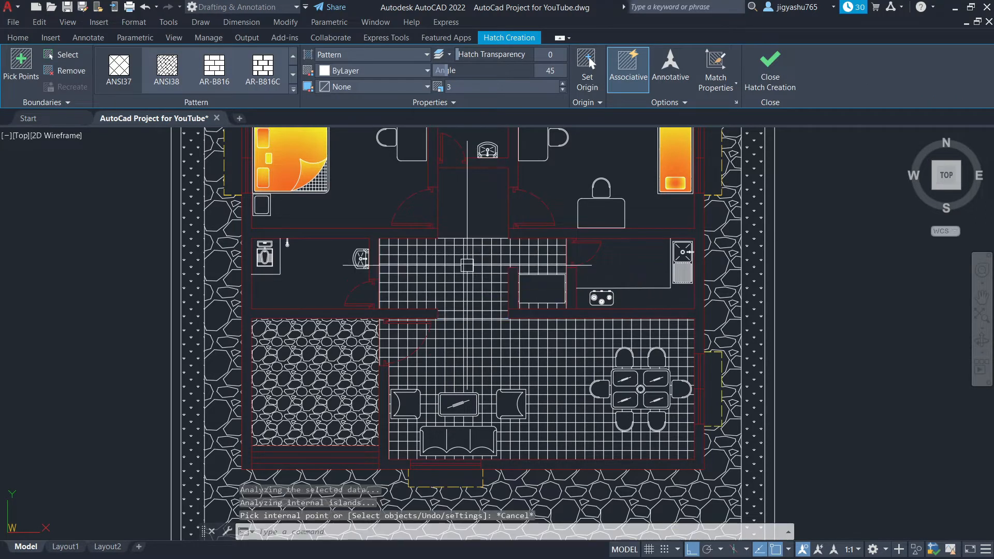
Step: Delete the closing line between the hallway and the living room so the two tile hatches meet
{"action": "scroll", "coordinate": [472, 321], "scroll_direction": "up", "scroll_amount": 6}
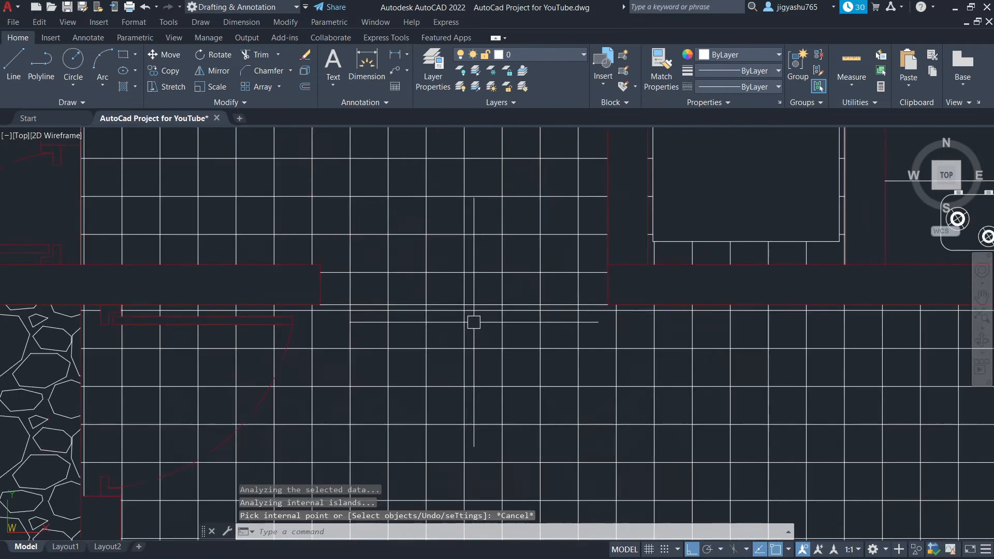
{"action": "left_click", "coordinate": [440, 304]}
{"action": "key", "text": "Delete"}
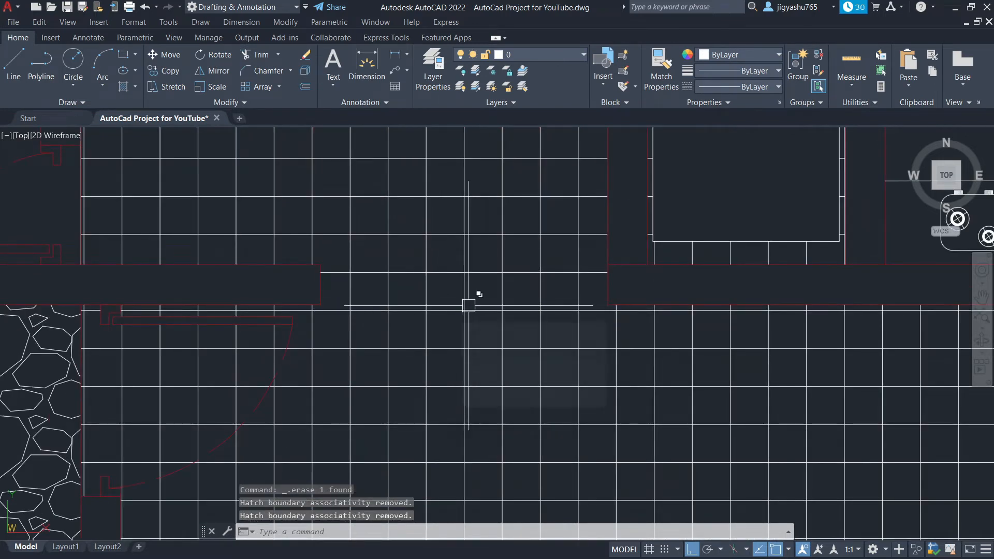
{"action": "scroll", "coordinate": [455, 306], "scroll_direction": "down", "scroll_amount": 4}
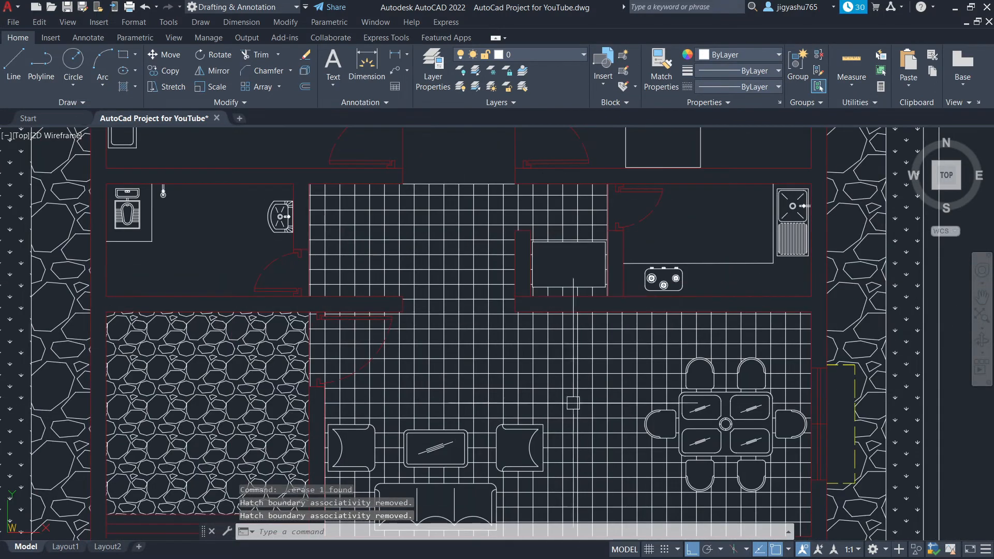
Step: Delete the white closing line at the hallway's bathroom-side end, keeping the red wall line beneath it
{"action": "scroll", "coordinate": [445, 181], "scroll_direction": "up", "scroll_amount": 7}
{"action": "scroll", "coordinate": [429, 190], "scroll_direction": "down", "scroll_amount": 5}
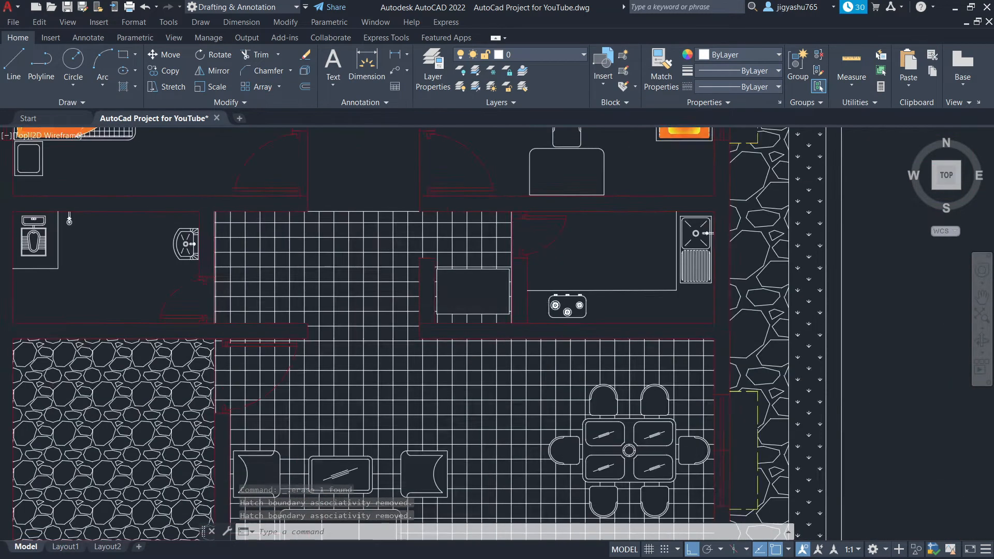
{"action": "scroll", "coordinate": [237, 270], "scroll_direction": "up", "scroll_amount": 6}
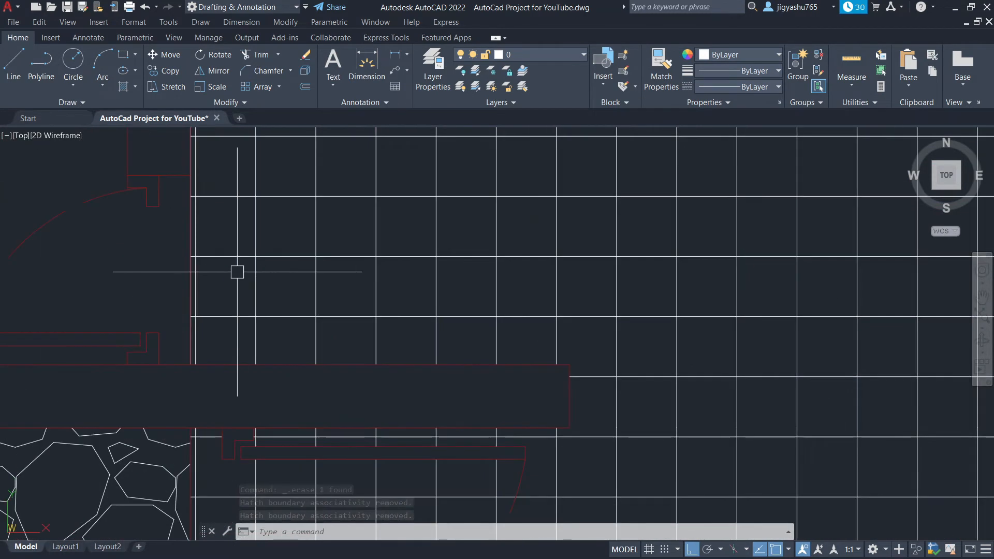
{"action": "left_click", "coordinate": [187, 251]}
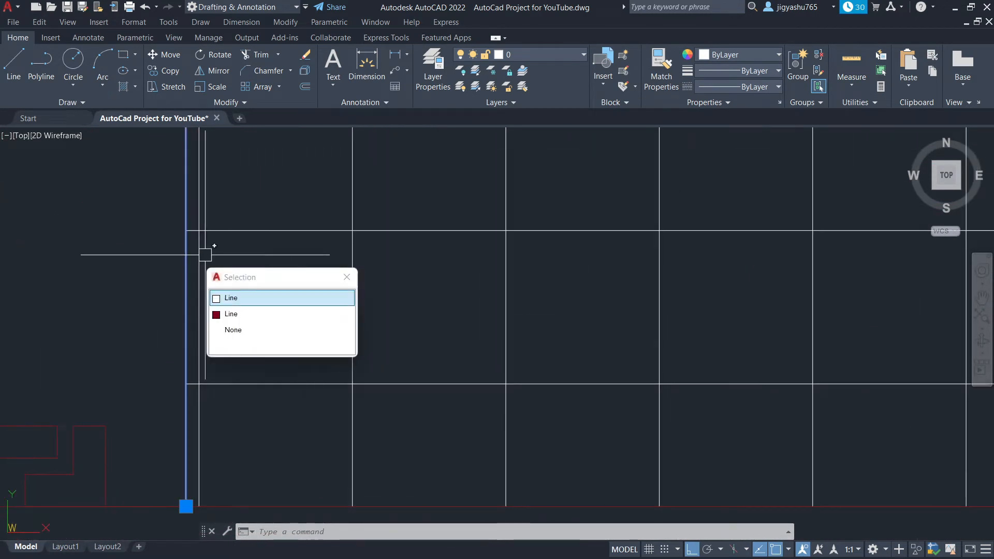
{"action": "left_click", "coordinate": [260, 304]}
{"action": "key", "text": "Delete"}
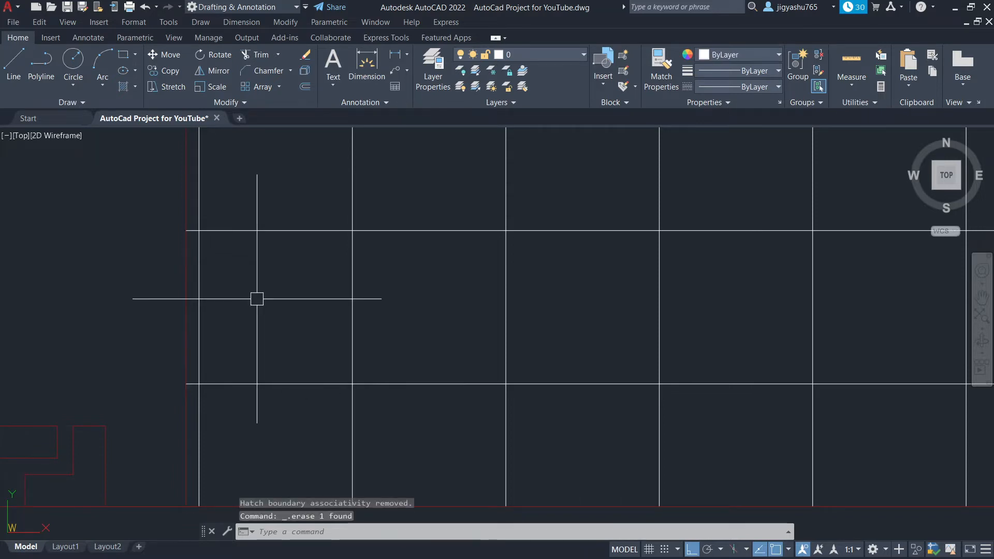
Step: Delete the white closing line at the hallway's kitchen-side end, keeping the red wall line and the hatch
{"action": "scroll", "coordinate": [148, 295], "scroll_direction": "down", "scroll_amount": 4}
{"action": "scroll", "coordinate": [554, 332], "scroll_direction": "down", "scroll_amount": 4}
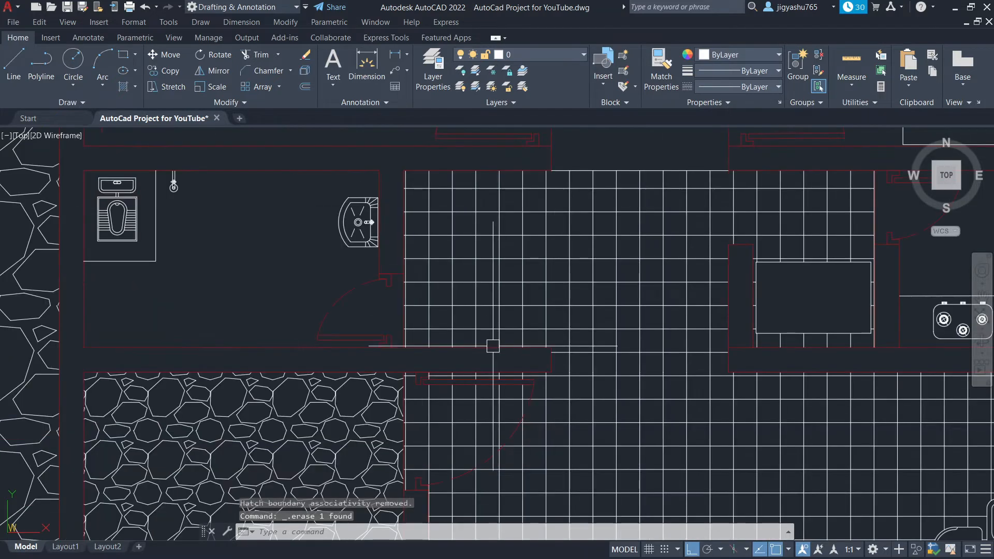
{"action": "left_click", "coordinate": [875, 221]}
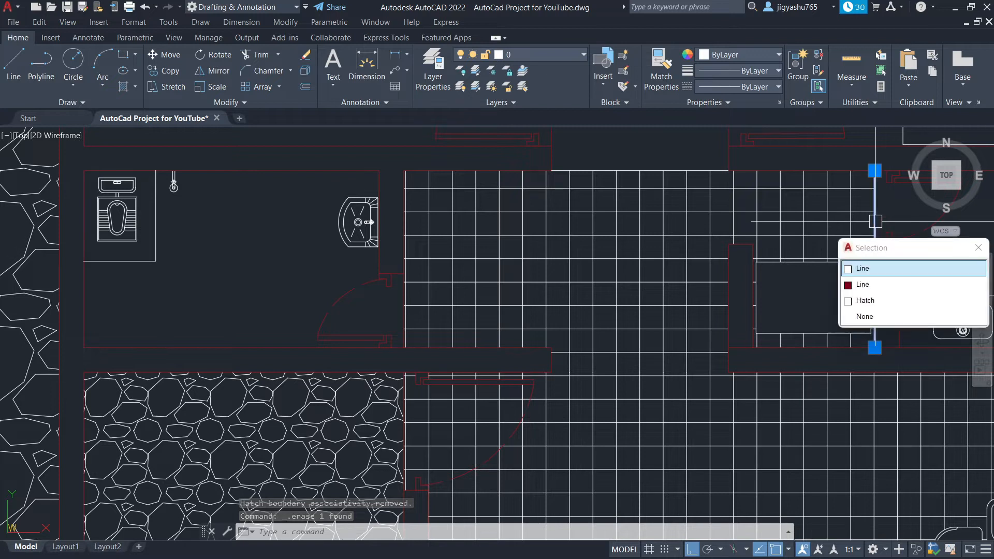
{"action": "left_click", "coordinate": [869, 270]}
{"action": "key", "text": "Delete"}
{"action": "scroll", "coordinate": [647, 292], "scroll_direction": "down", "scroll_amount": 5}
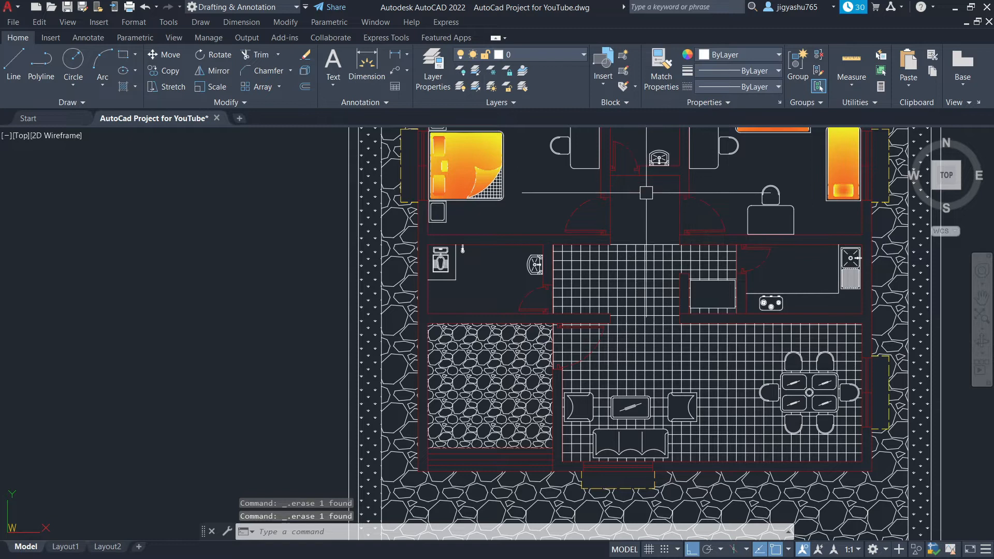
Step: Hatch the passage floor between the two bedroom doors with the same tile grid at angle 45 and scale 3
{"action": "scroll", "coordinate": [651, 180], "scroll_direction": "up", "scroll_amount": 4}
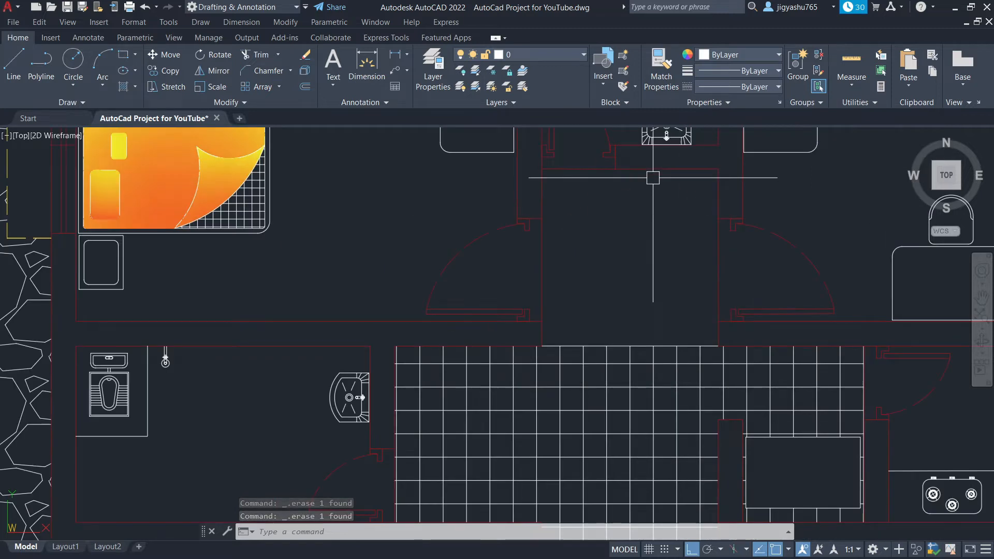
{"action": "right_click", "coordinate": [616, 203]}
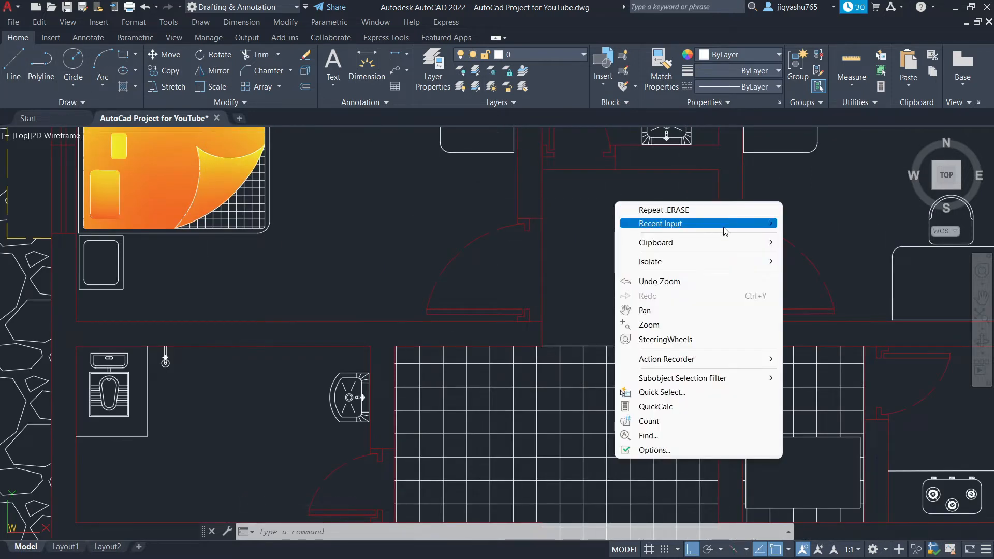
{"action": "mouse_move", "coordinate": [782, 226]}
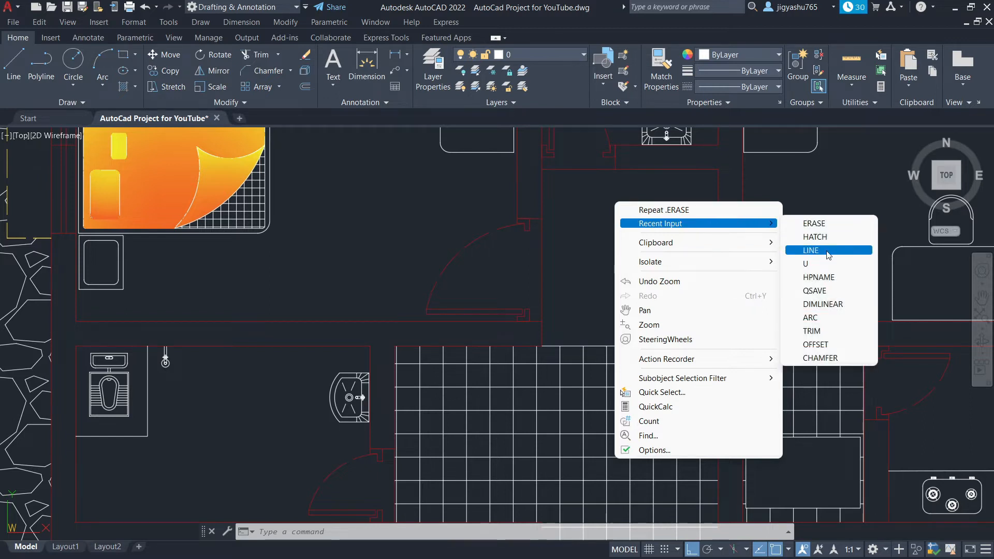
{"action": "left_click", "coordinate": [815, 236]}
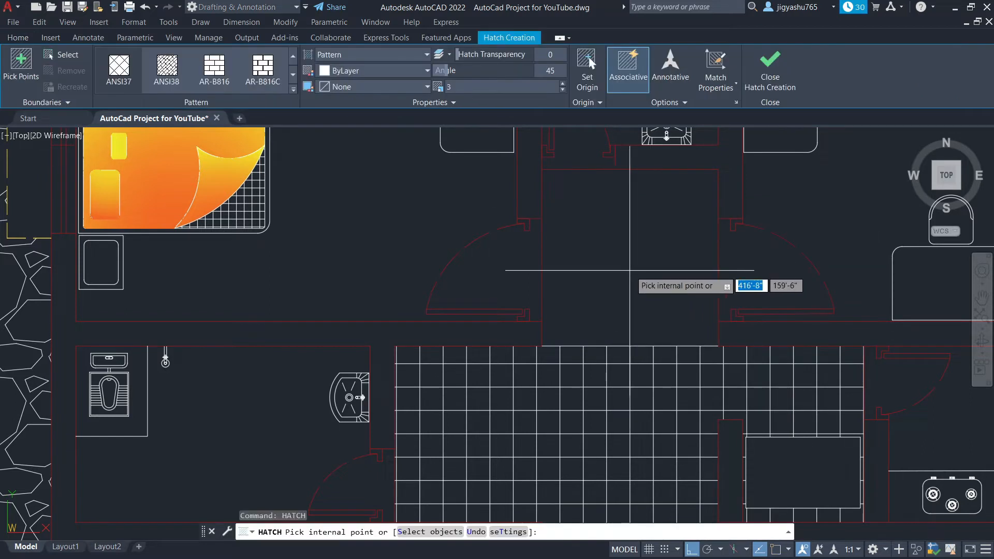
{"action": "left_click", "coordinate": [633, 257]}
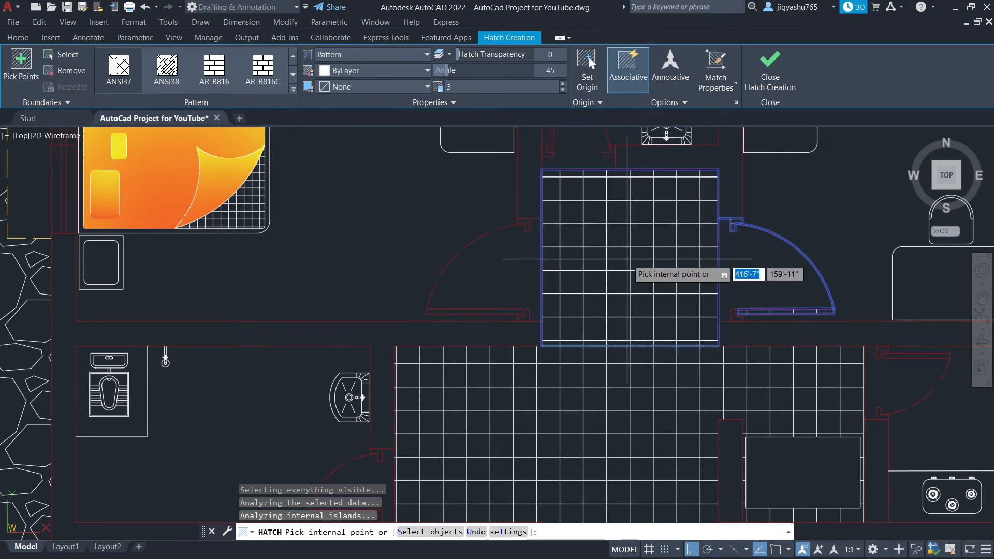
{"action": "key", "text": "Escape"}
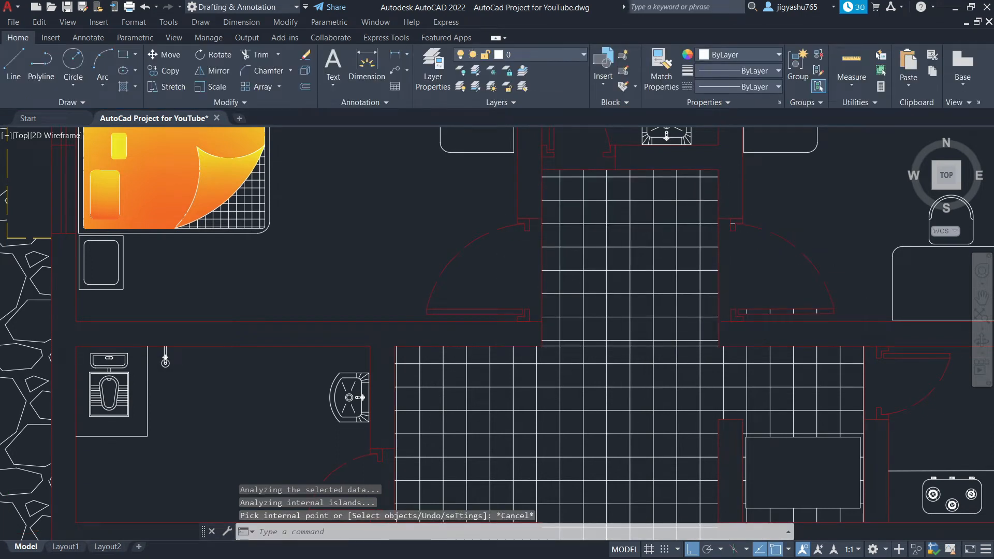
Step: Delete the closing line between the bedroom passage and the hallway
{"action": "scroll", "coordinate": [599, 340], "scroll_direction": "up", "scroll_amount": 6}
{"action": "left_click", "coordinate": [584, 345]}
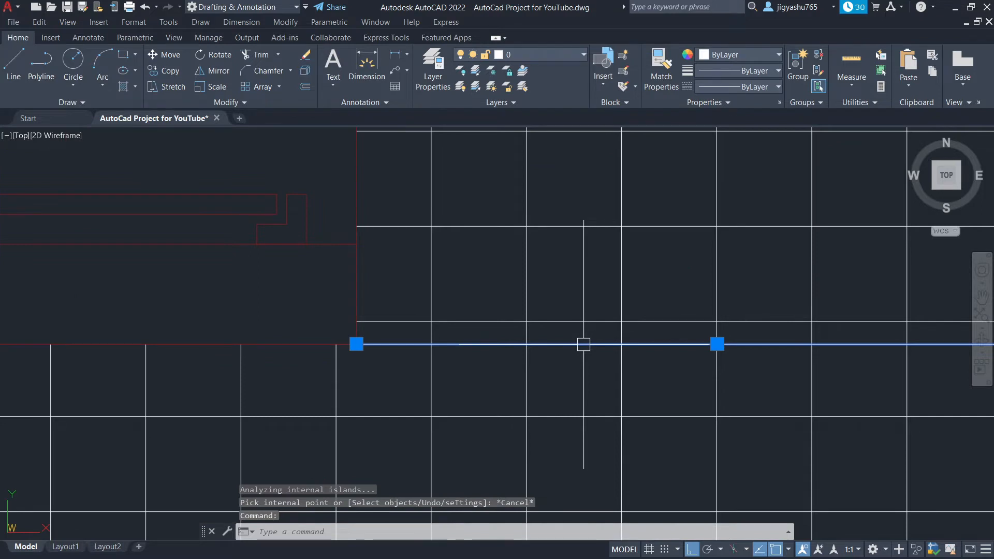
{"action": "key", "text": "Delete"}
{"action": "scroll", "coordinate": [579, 340], "scroll_direction": "down", "scroll_amount": 5}
{"action": "scroll", "coordinate": [591, 409], "scroll_direction": "up", "scroll_amount": 2}
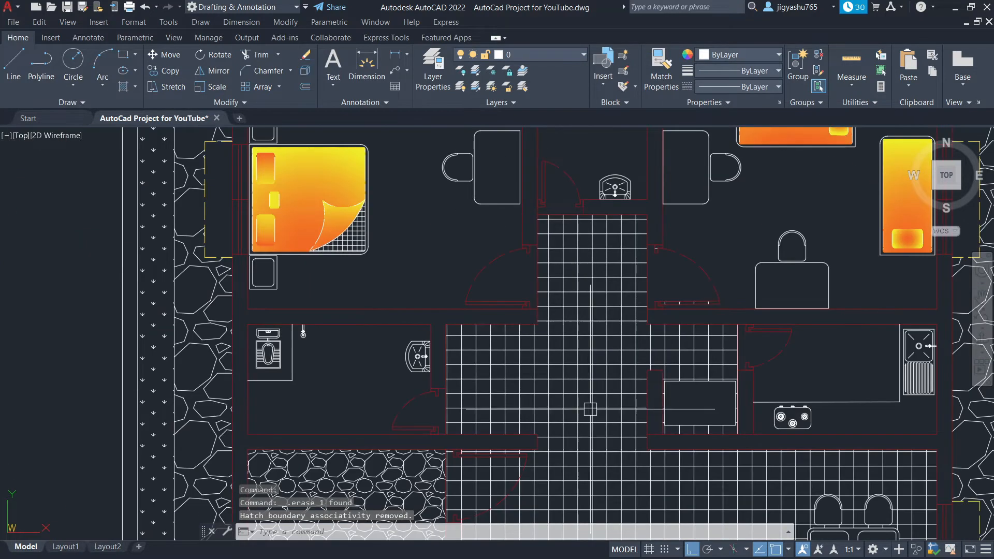
Step: Start a new hatch for the bathroom floors using the ANGLE pattern
{"action": "scroll", "coordinate": [533, 371], "scroll_direction": "down", "scroll_amount": 3}
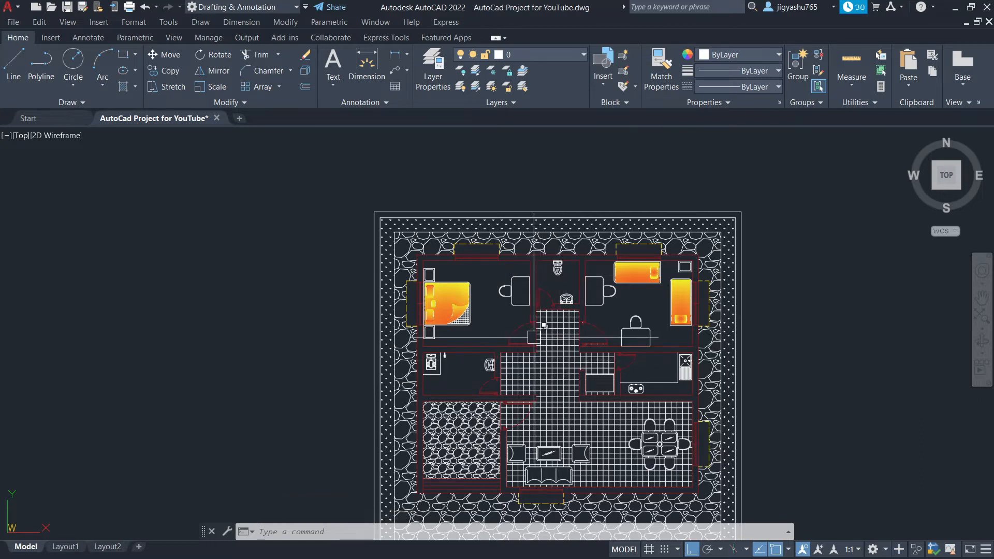
{"action": "scroll", "coordinate": [533, 337], "scroll_direction": "up", "scroll_amount": 4}
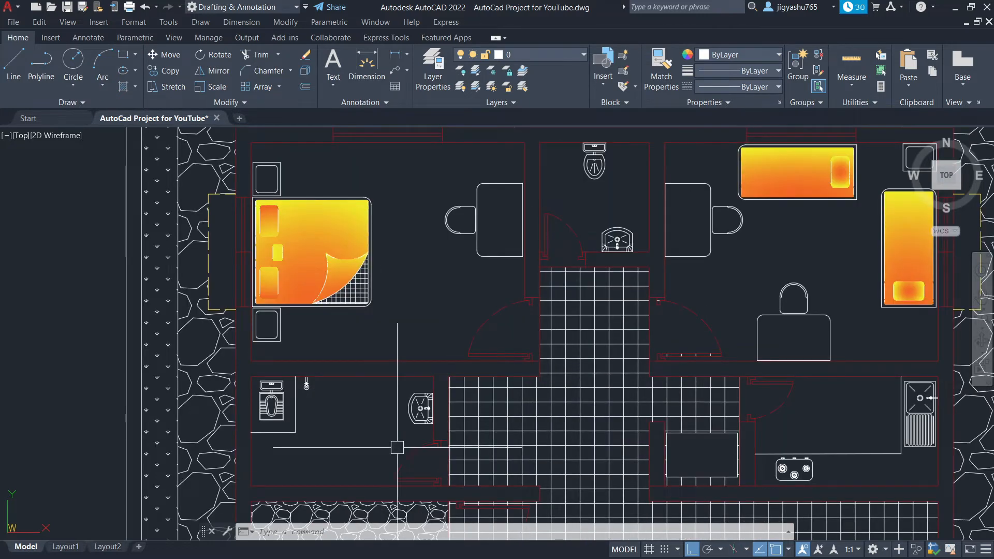
{"action": "scroll", "coordinate": [709, 430], "scroll_direction": "down", "scroll_amount": 2}
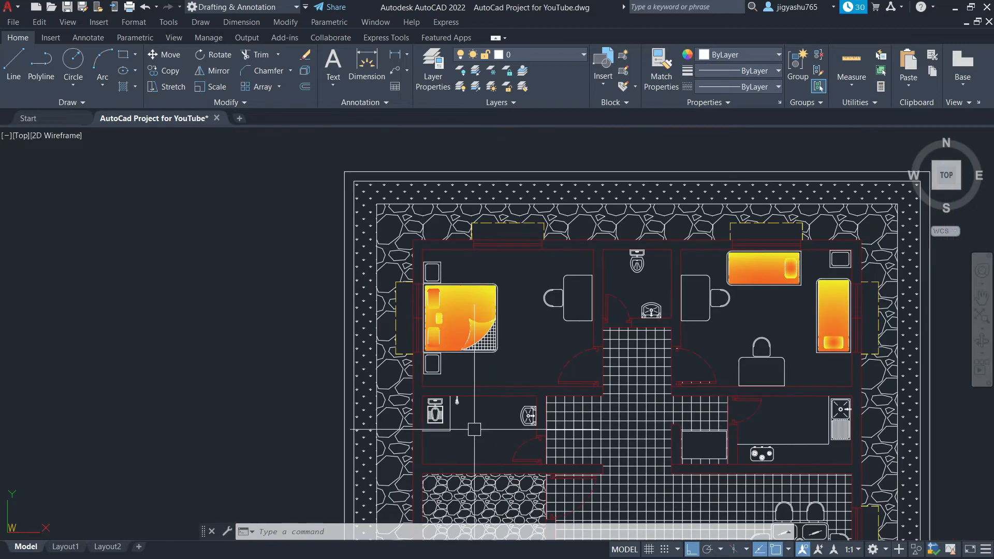
{"action": "scroll", "coordinate": [466, 435], "scroll_direction": "up", "scroll_amount": 6}
{"action": "right_click", "coordinate": [608, 115]}
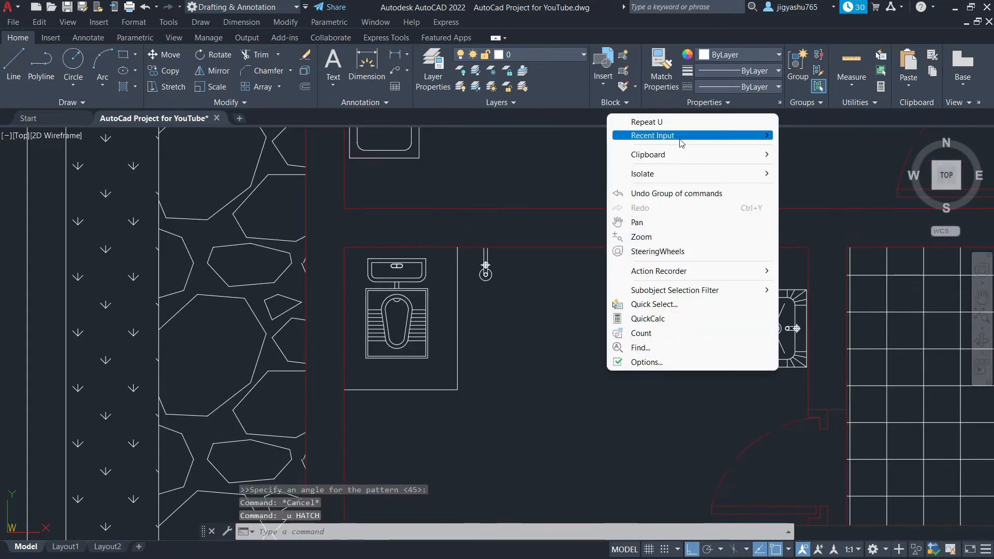
{"action": "mouse_move", "coordinate": [681, 144]}
{"action": "left_click", "coordinate": [812, 162]}
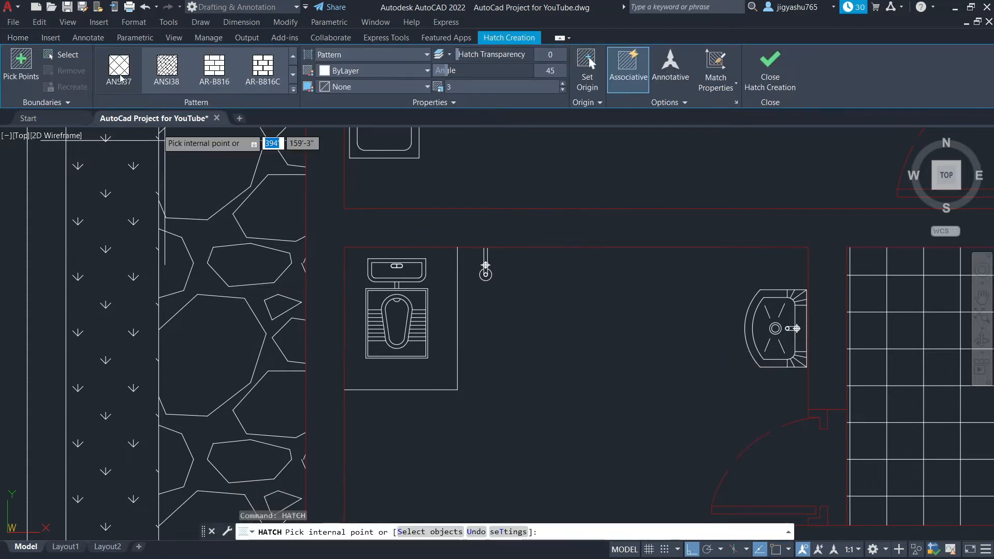
{"action": "left_click", "coordinate": [293, 91]}
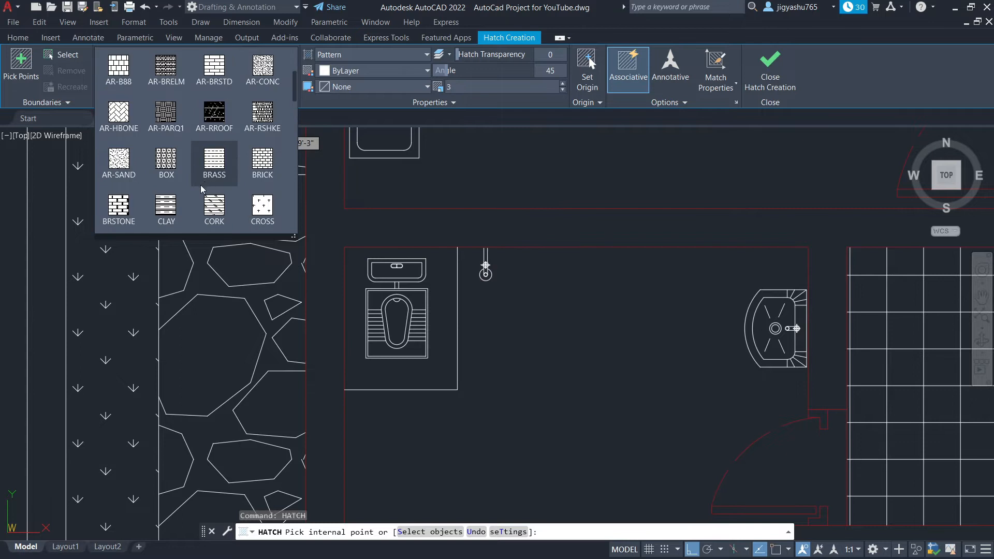
{"action": "scroll", "coordinate": [202, 189], "scroll_direction": "down", "scroll_amount": 2}
{"action": "scroll", "coordinate": [168, 199], "scroll_direction": "down", "scroll_amount": 1}
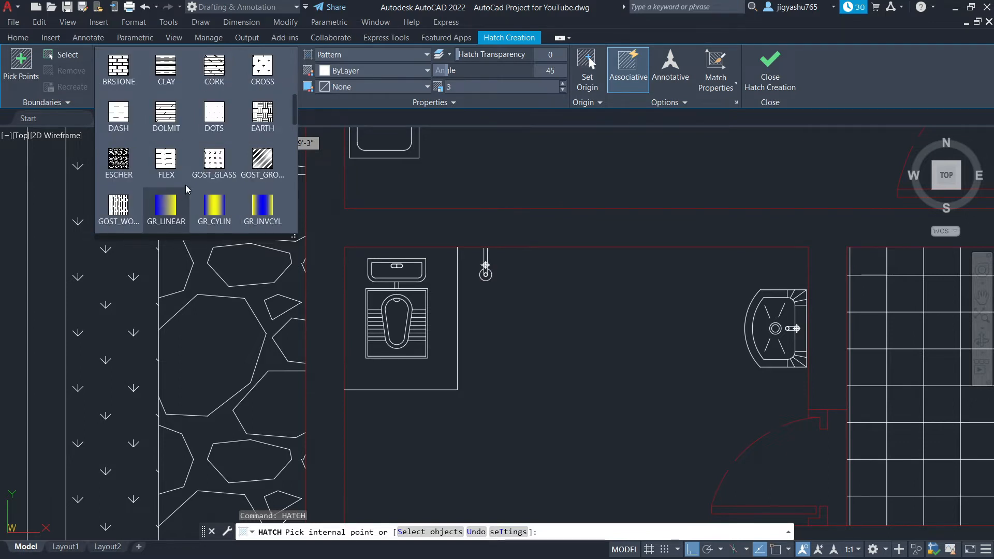
{"action": "scroll", "coordinate": [217, 165], "scroll_direction": "down", "scroll_amount": 1}
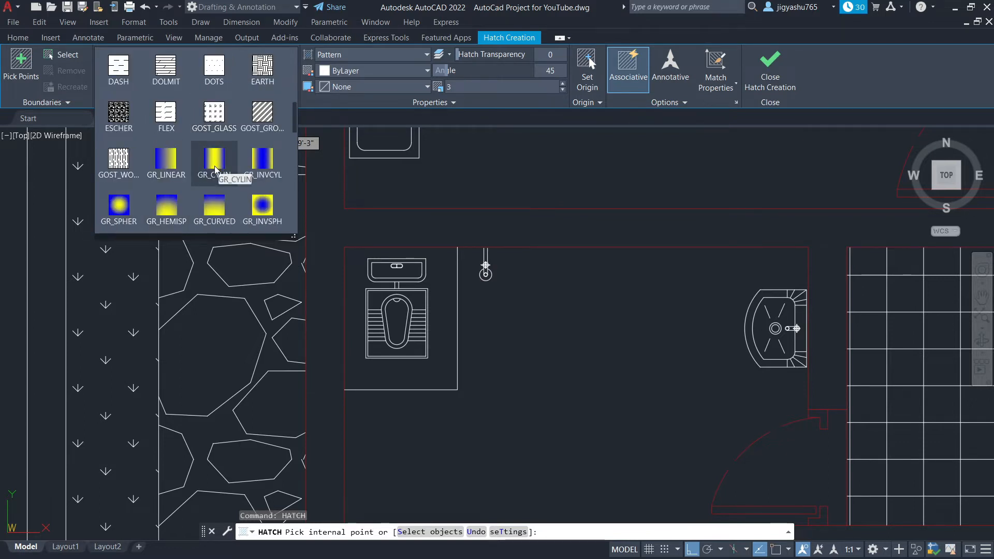
{"action": "scroll", "coordinate": [216, 170], "scroll_direction": "down", "scroll_amount": 1}
{"action": "scroll", "coordinate": [217, 170], "scroll_direction": "down", "scroll_amount": 2}
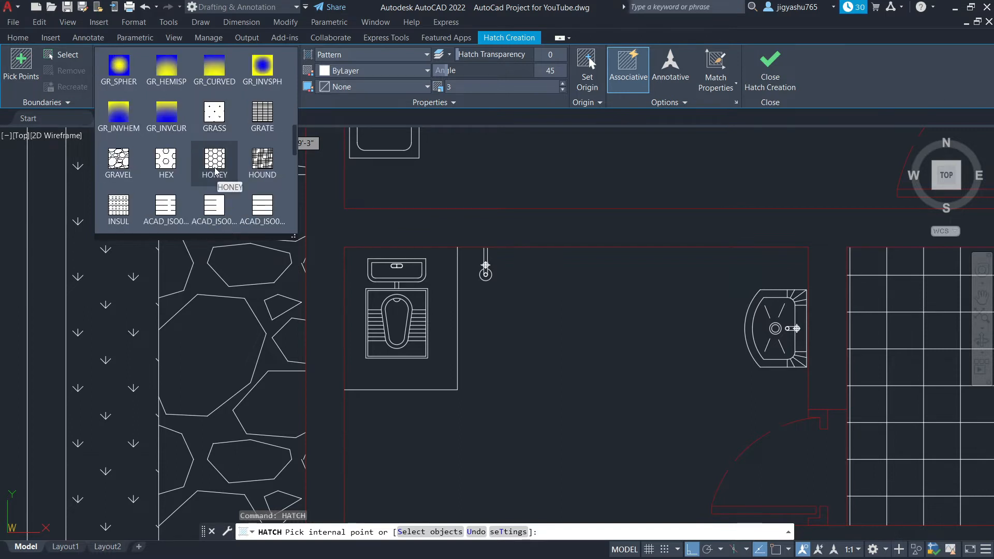
{"action": "scroll", "coordinate": [216, 171], "scroll_direction": "down", "scroll_amount": 2}
{"action": "scroll", "coordinate": [216, 170], "scroll_direction": "up", "scroll_amount": 4}
{"action": "scroll", "coordinate": [217, 171], "scroll_direction": "up", "scroll_amount": 8}
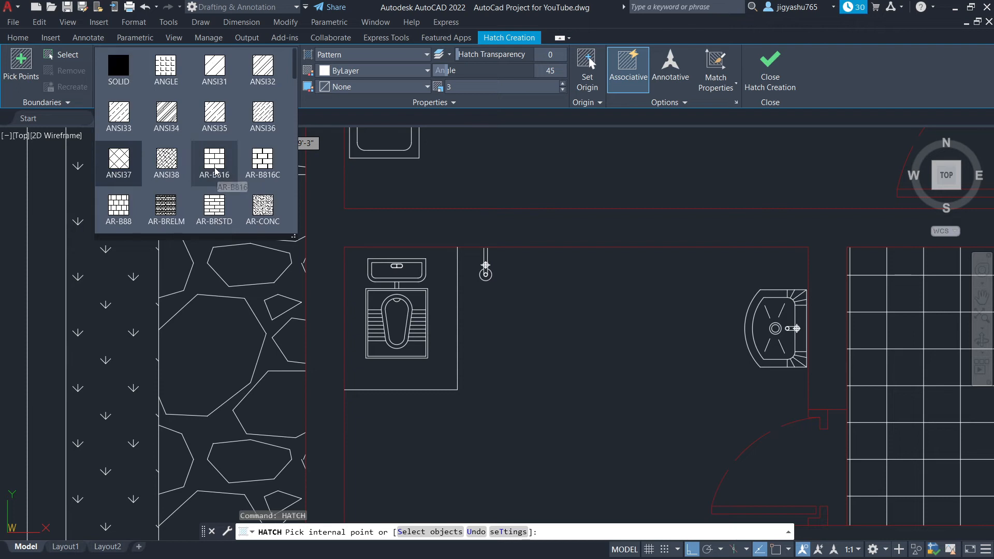
{"action": "left_click", "coordinate": [167, 78]}
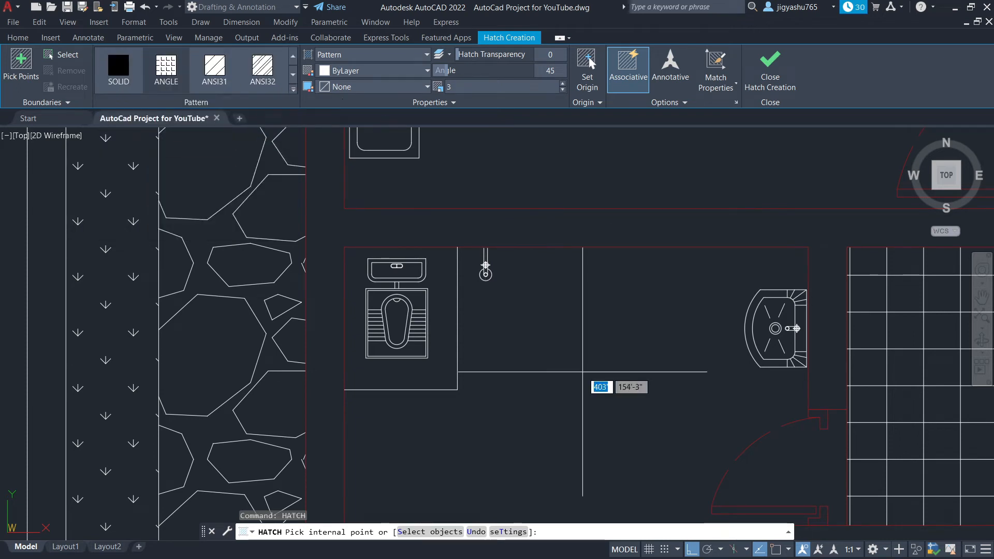
Step: Hatch the floor of the bathroom beside the hallway, outside the squat toilet platform, at angle 45 and scale 1
{"action": "left_click", "coordinate": [583, 372]}
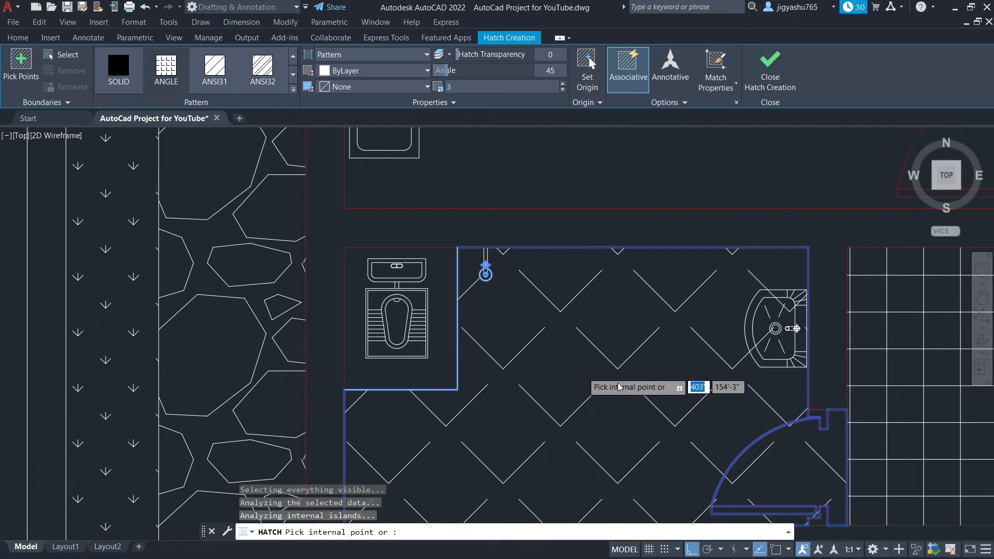
{"action": "scroll", "coordinate": [584, 378], "scroll_direction": "down", "scroll_amount": 2}
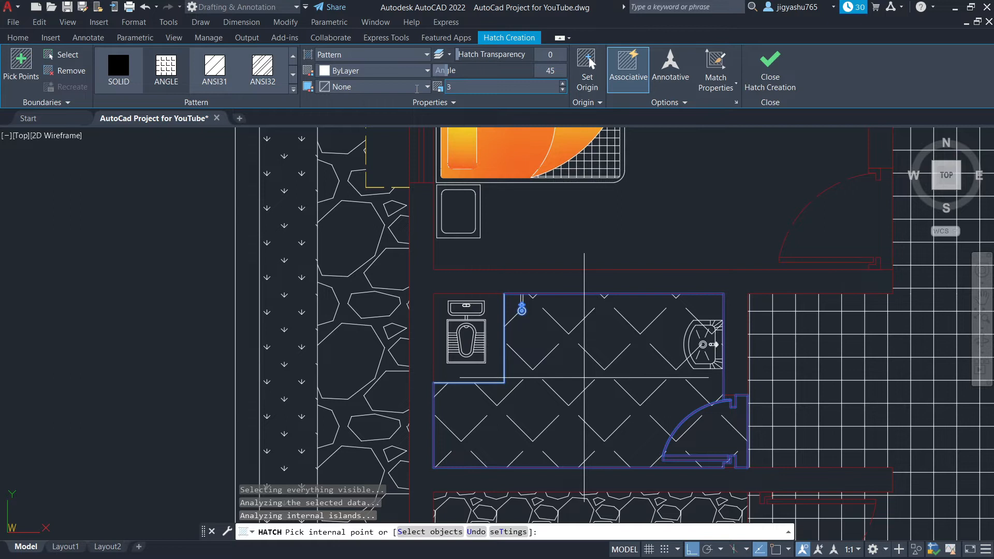
{"action": "type", "text": "1"}
{"action": "key", "text": "Return"}
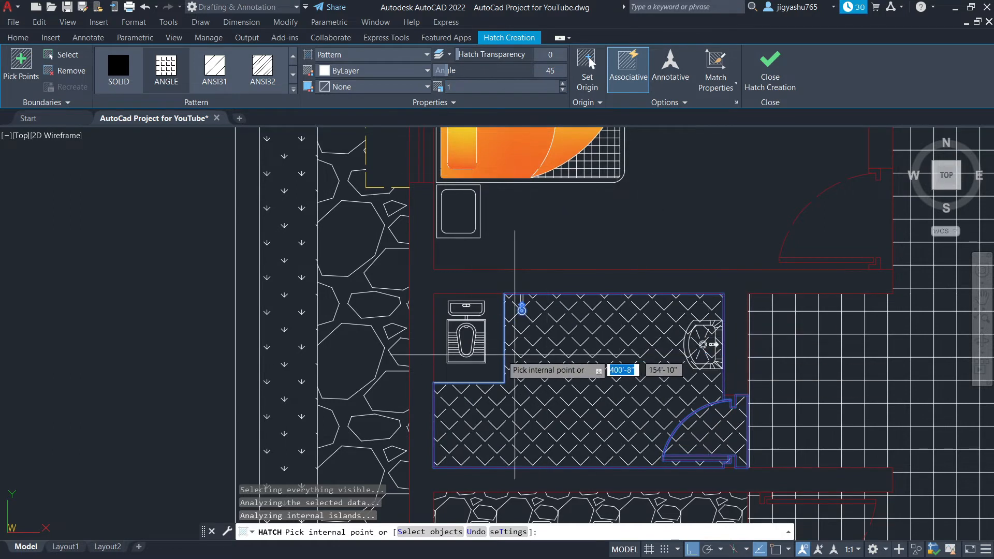
Step: Add the floor of the bathroom between the two bedrooms to the same hatch and finish it
{"action": "scroll", "coordinate": [515, 355], "scroll_direction": "down", "scroll_amount": 2}
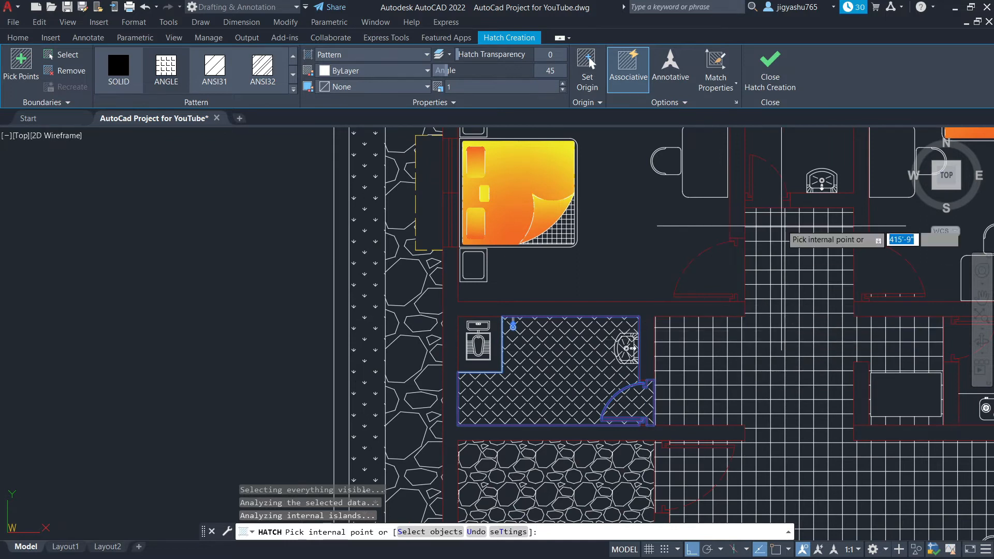
{"action": "left_click", "coordinate": [806, 155]}
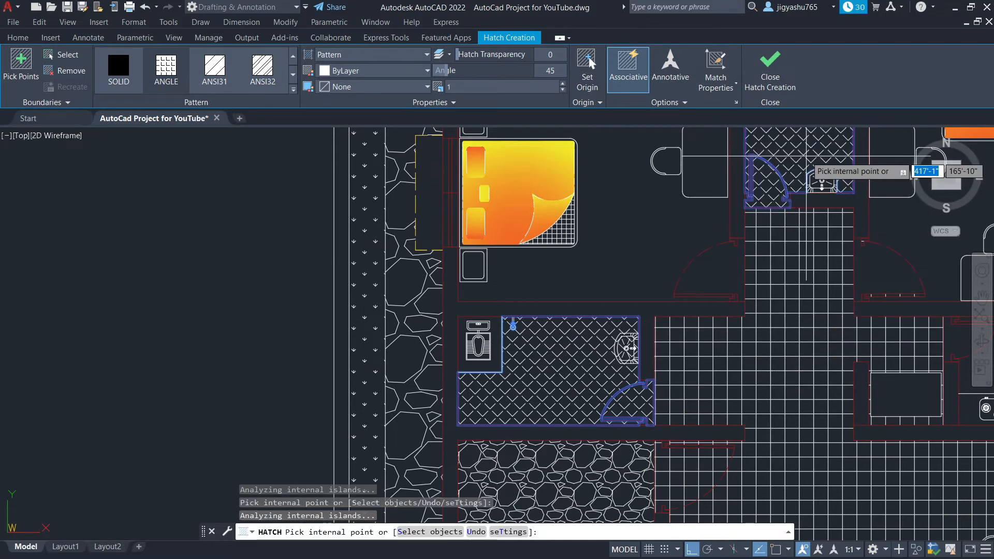
{"action": "key", "text": "Escape"}
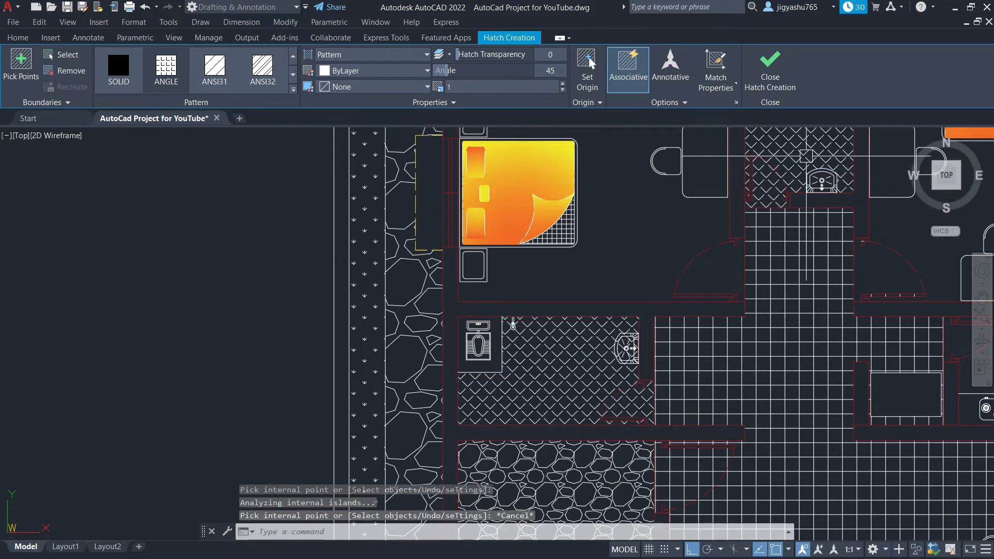
Step: Try hatching the double-bed bedroom floor with the ANGLE pattern at angle 45 and scale 1
{"action": "scroll", "coordinate": [724, 334], "scroll_direction": "down", "scroll_amount": 2}
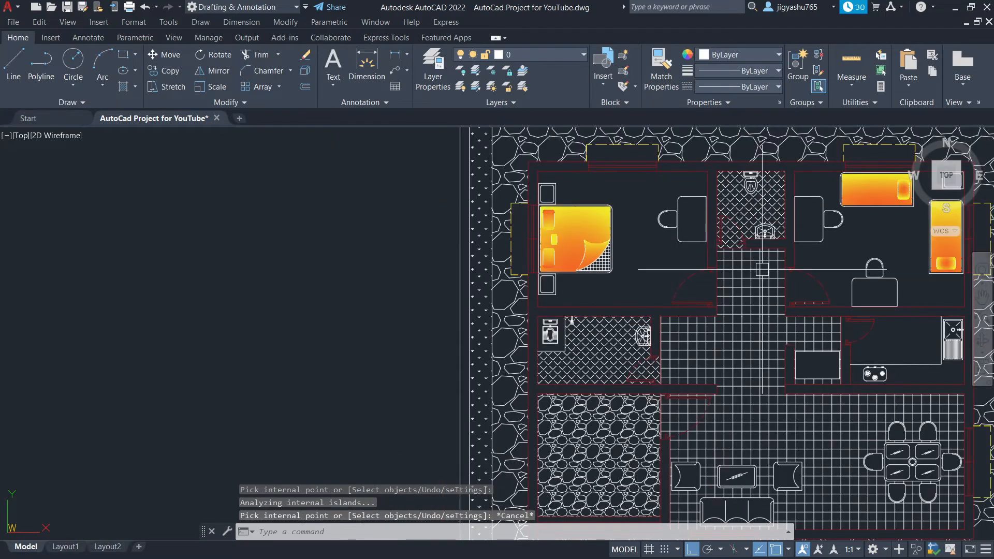
{"action": "scroll", "coordinate": [767, 186], "scroll_direction": "up", "scroll_amount": 5}
{"action": "scroll", "coordinate": [623, 365], "scroll_direction": "down", "scroll_amount": 4}
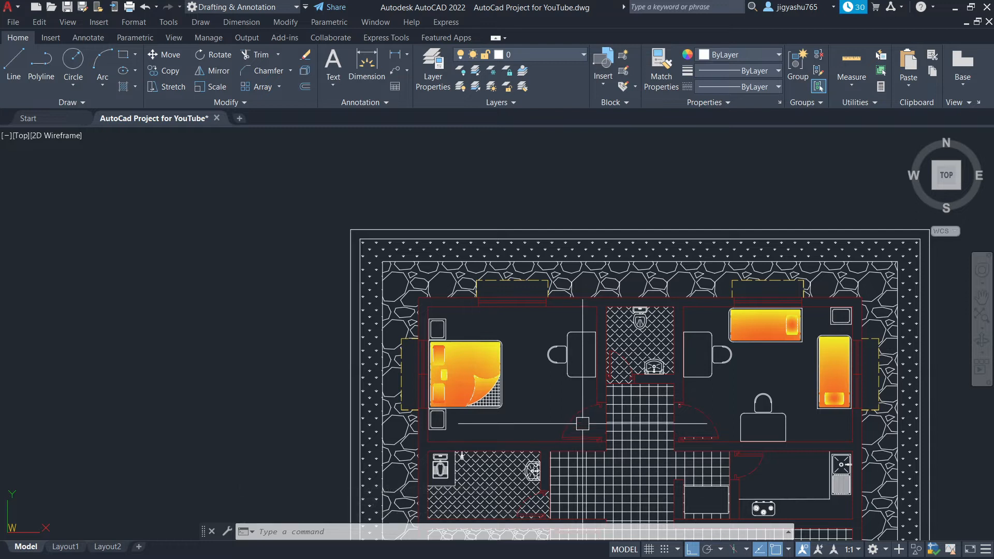
{"action": "scroll", "coordinate": [590, 388], "scroll_direction": "down", "scroll_amount": 3}
{"action": "scroll", "coordinate": [621, 393], "scroll_direction": "up", "scroll_amount": 6}
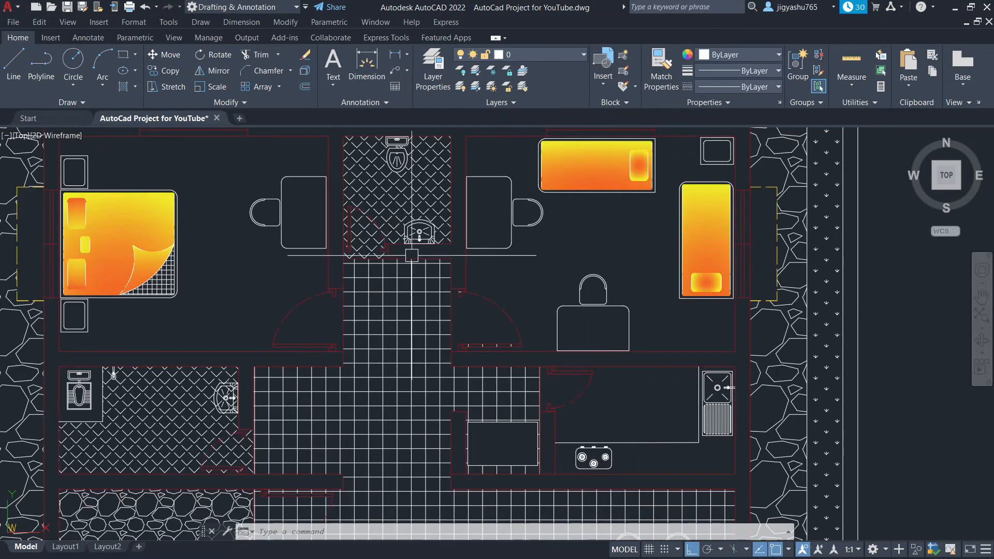
{"action": "left_click", "coordinate": [122, 85]}
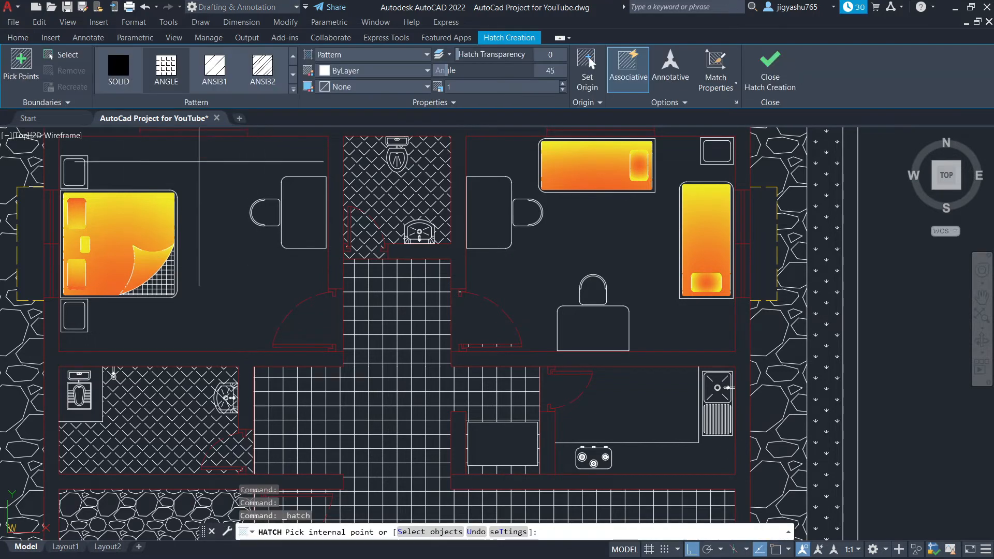
{"action": "left_click", "coordinate": [171, 79]}
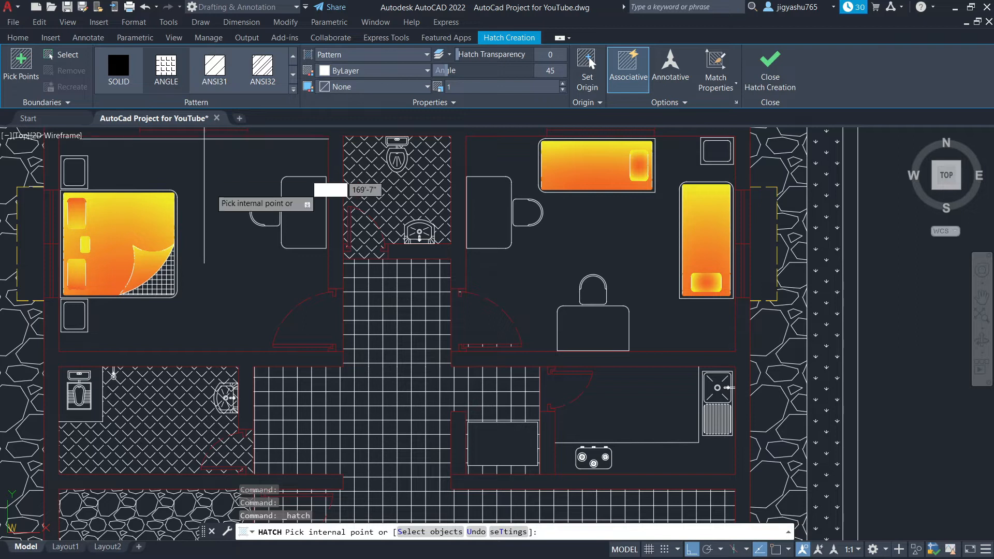
{"action": "scroll", "coordinate": [214, 233], "scroll_direction": "up", "scroll_amount": 2}
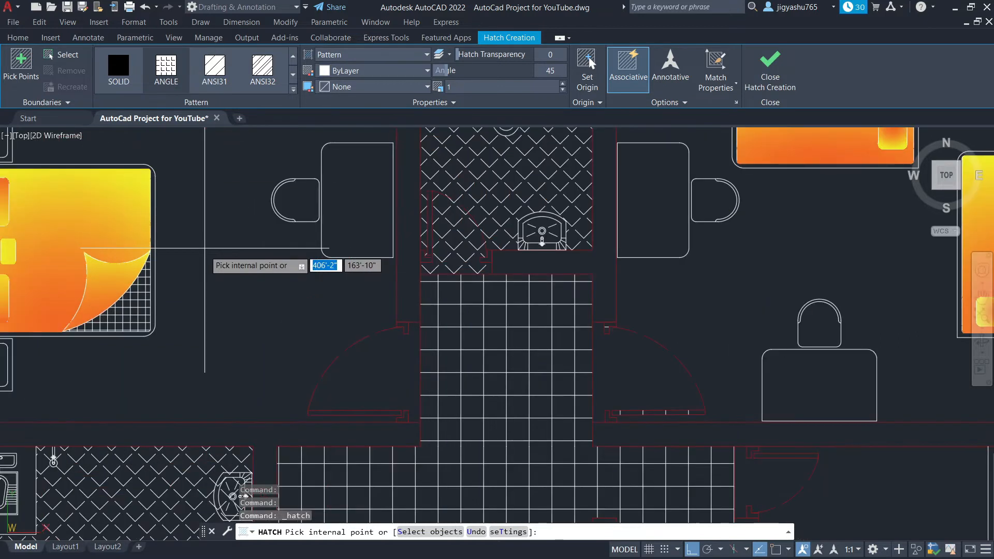
{"action": "scroll", "coordinate": [205, 248], "scroll_direction": "up", "scroll_amount": 2}
{"action": "left_click", "coordinate": [205, 251]}
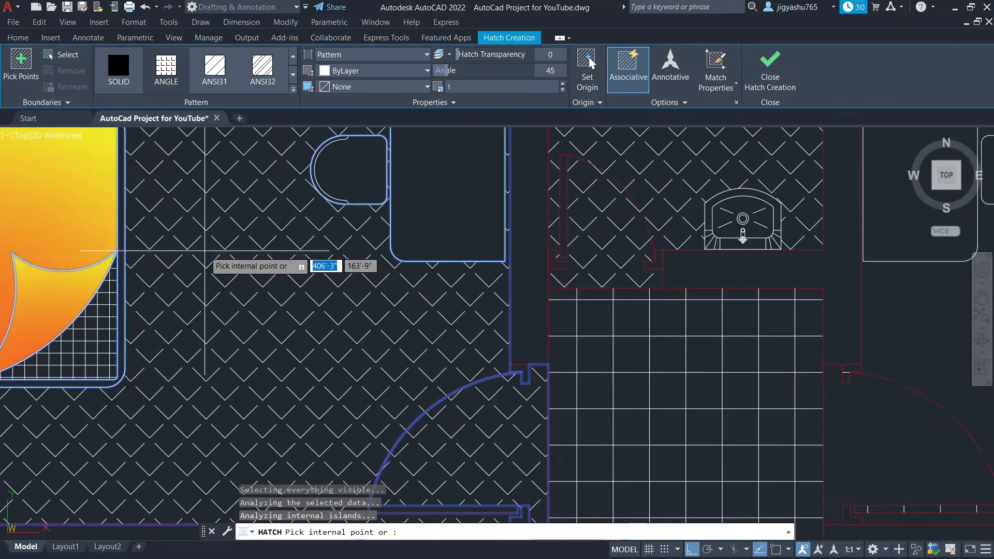
Step: Set the bedroom hatch's angle to 0 and its scale first to 4, then to 3
{"action": "left_click_drag", "start_coordinate": [550, 72], "coordinate": [488, 74]}
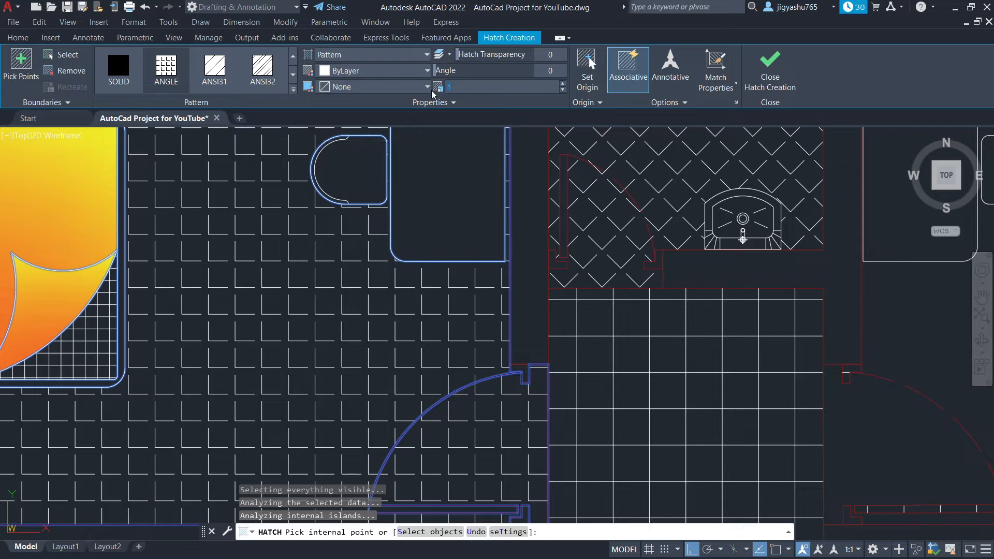
{"action": "type", "text": "4"}
{"action": "key", "text": "Return"}
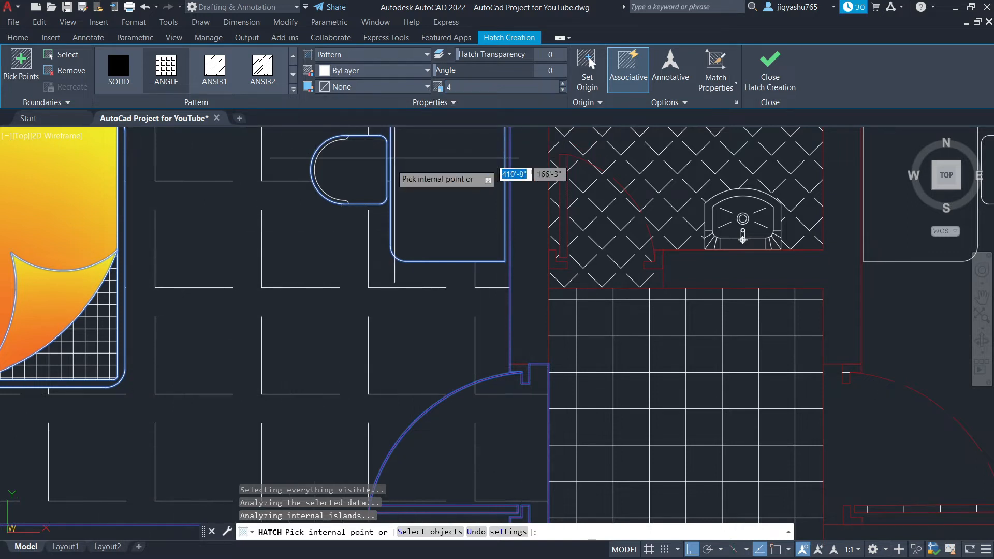
{"action": "scroll", "coordinate": [352, 244], "scroll_direction": "down", "scroll_amount": 3}
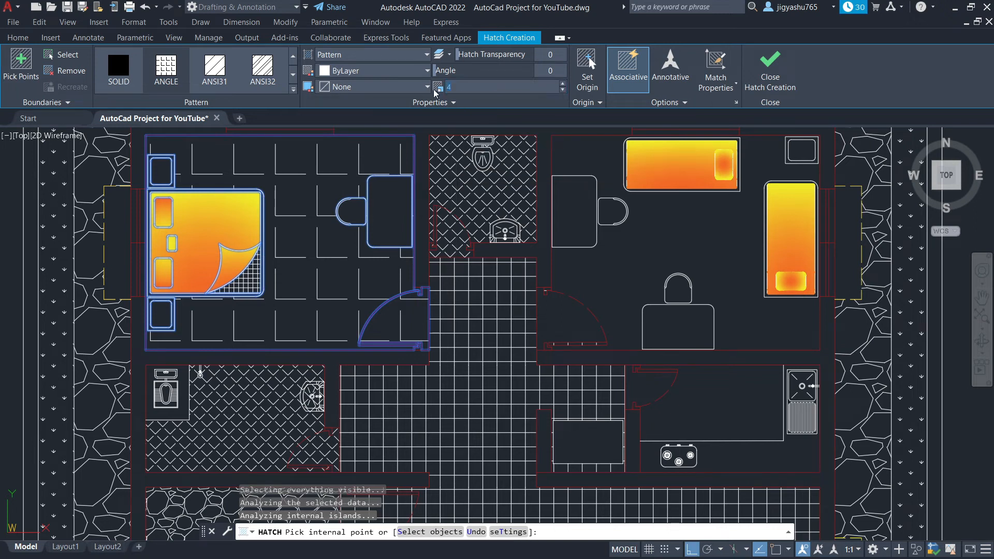
{"action": "key", "text": "Return"}
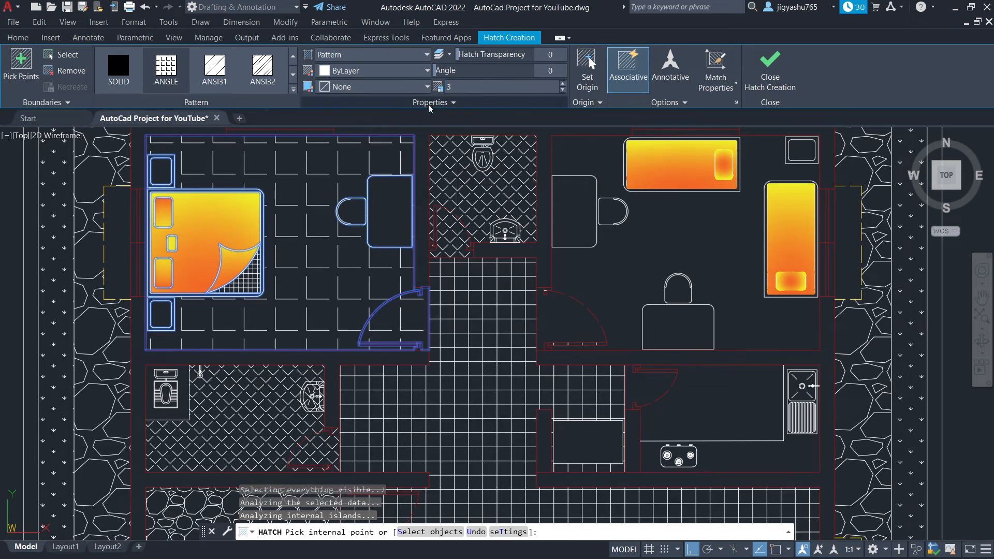
Step: Try to include the floor of the bedroom with two single beds, then undo the whole bedroom hatch
{"action": "left_click", "coordinate": [675, 226]}
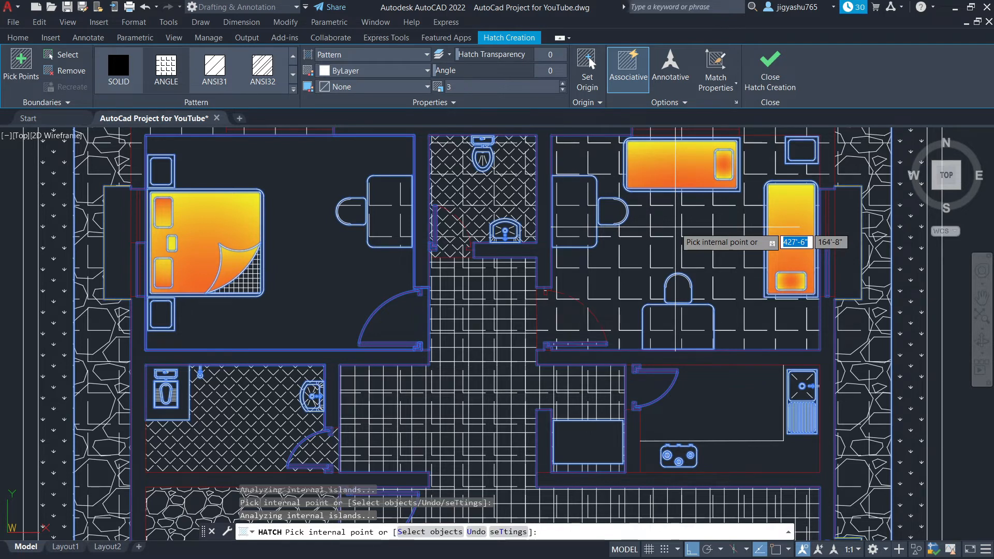
{"action": "key", "text": "Escape"}
{"action": "key", "text": "ctrl+z"}
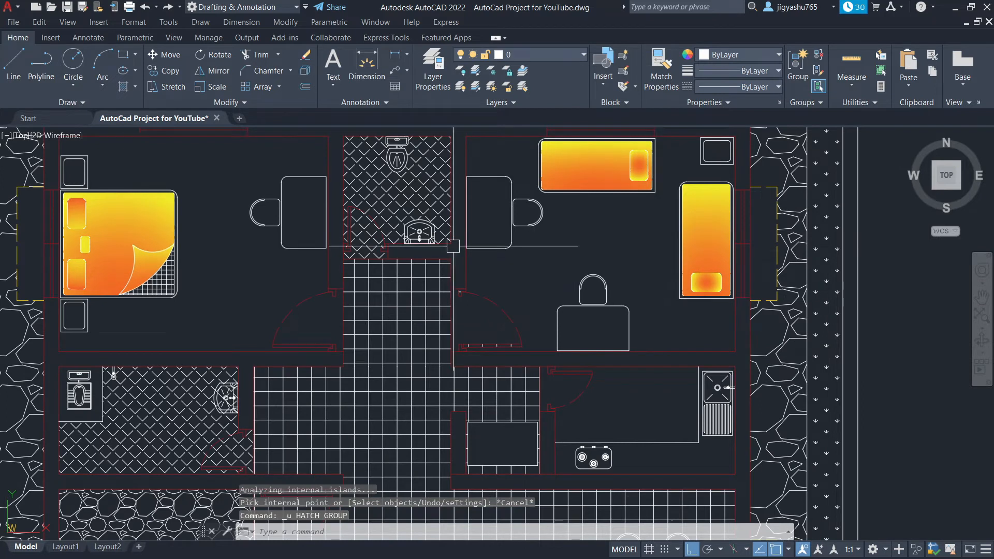
Step: Hatch the double-bed bedroom floor with the ANGLE pattern at angle 0 and scale 3
{"action": "right_click", "coordinate": [225, 276]}
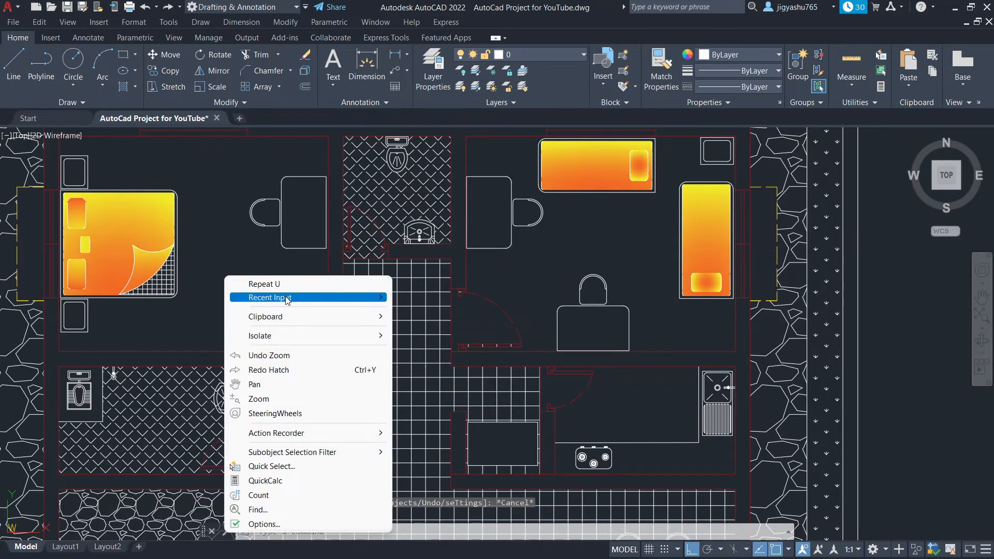
{"action": "mouse_move", "coordinate": [362, 297]}
{"action": "left_click", "coordinate": [427, 311]}
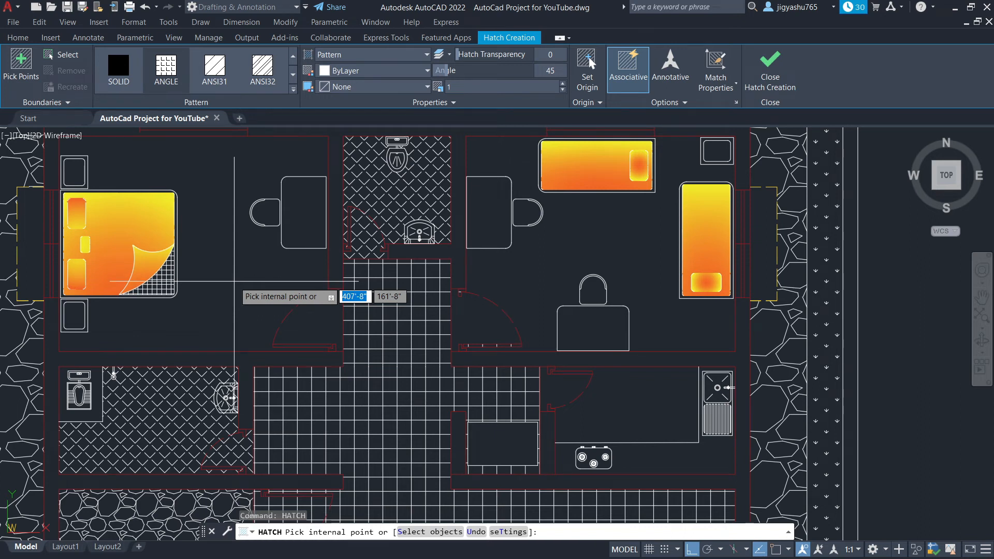
{"action": "left_click", "coordinate": [234, 280]}
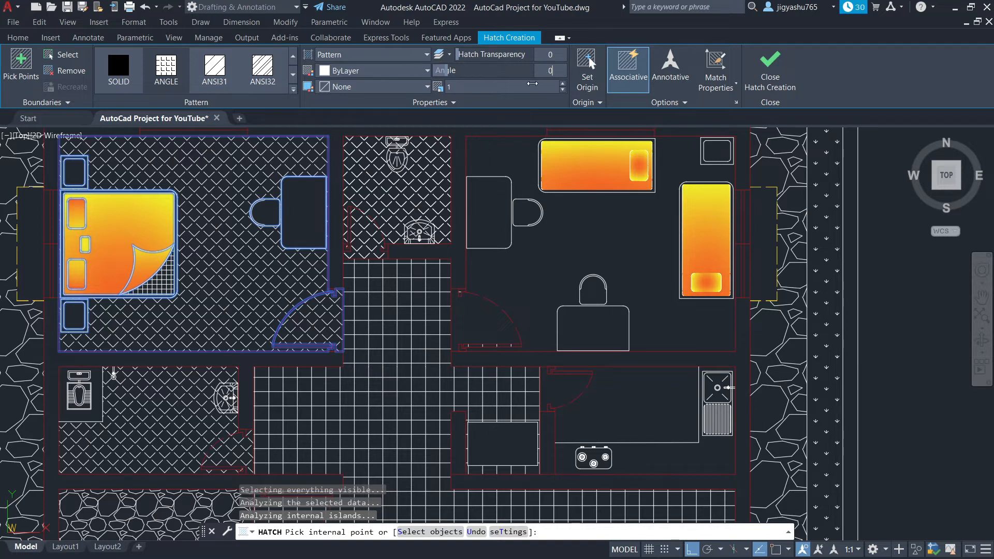
{"action": "key", "text": "Return"}
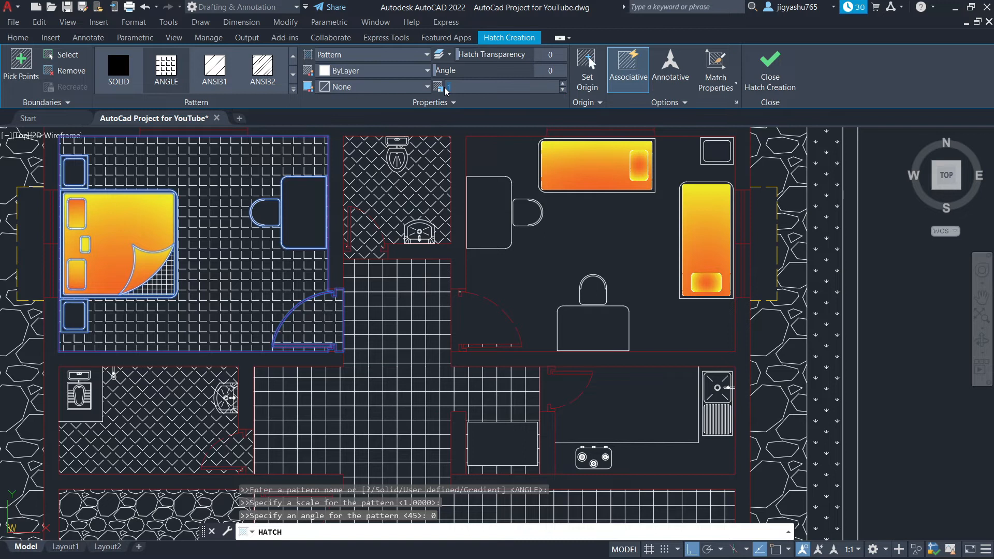
{"action": "key", "text": "Return"}
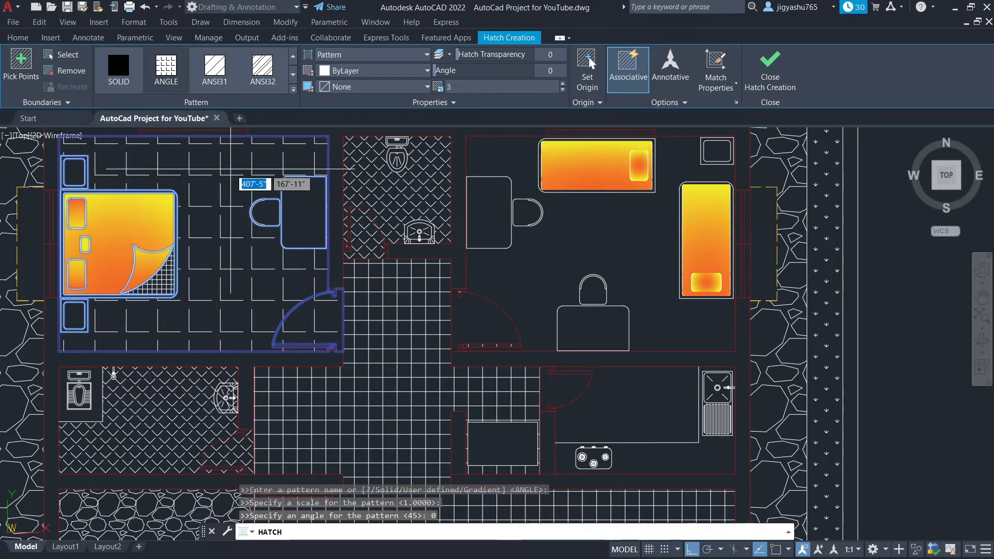
Step: Finish the bedroom hatch and delete the square-tile hatch in the passage between the two bedroom doors, including its strips in the door leaf
{"action": "key", "text": "Escape"}
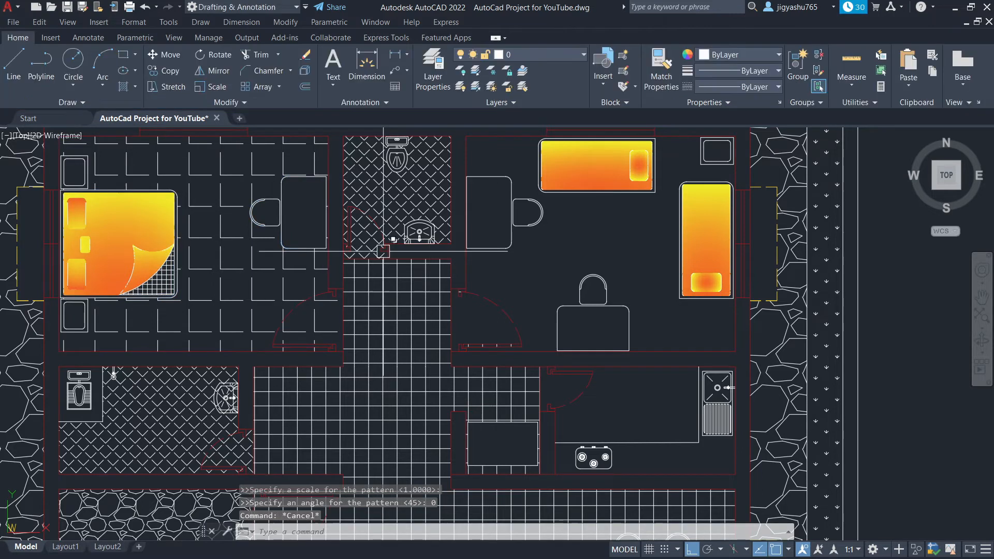
{"action": "scroll", "coordinate": [460, 287], "scroll_direction": "up", "scroll_amount": 6}
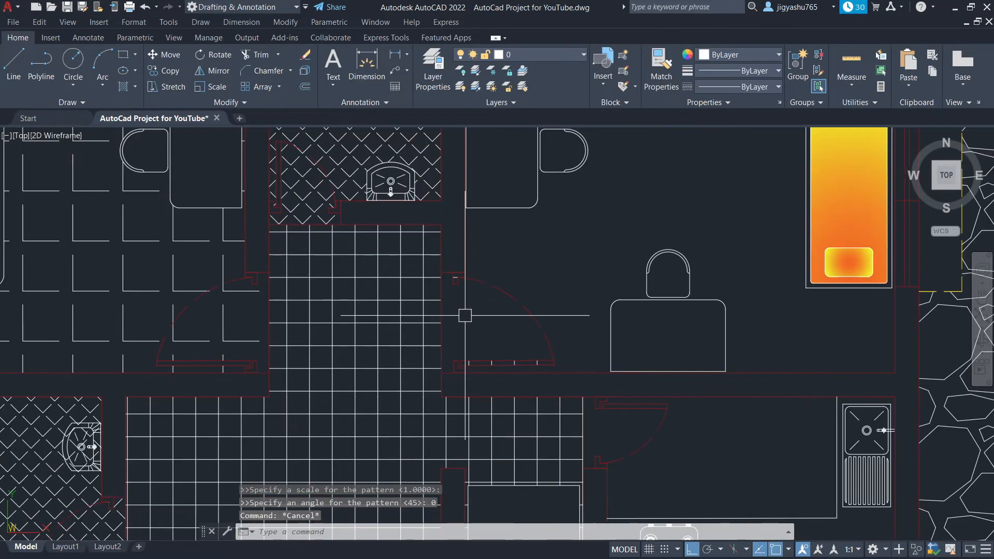
{"action": "scroll", "coordinate": [465, 315], "scroll_direction": "down", "scroll_amount": 2}
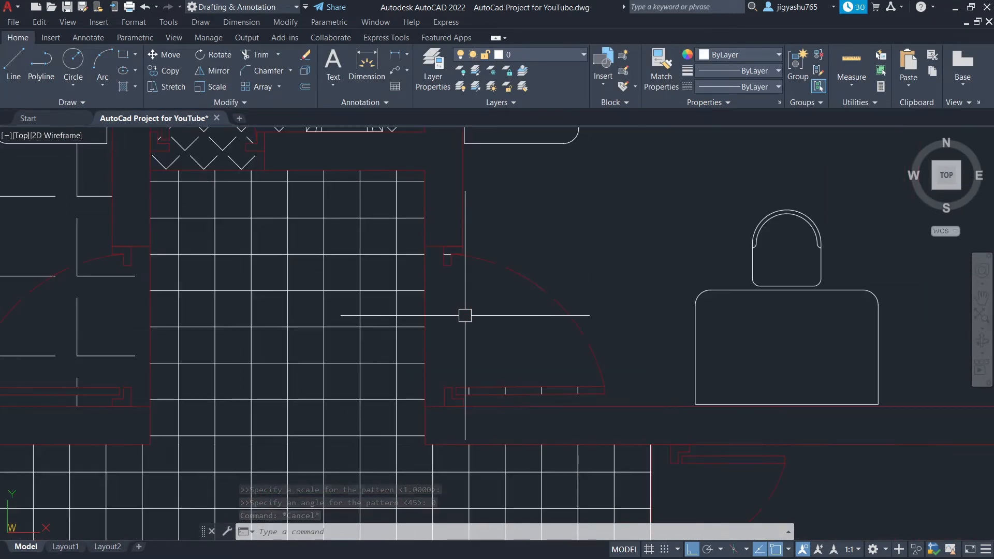
{"action": "scroll", "coordinate": [465, 316], "scroll_direction": "down", "scroll_amount": 2}
{"action": "scroll", "coordinate": [465, 316], "scroll_direction": "down", "scroll_amount": 3}
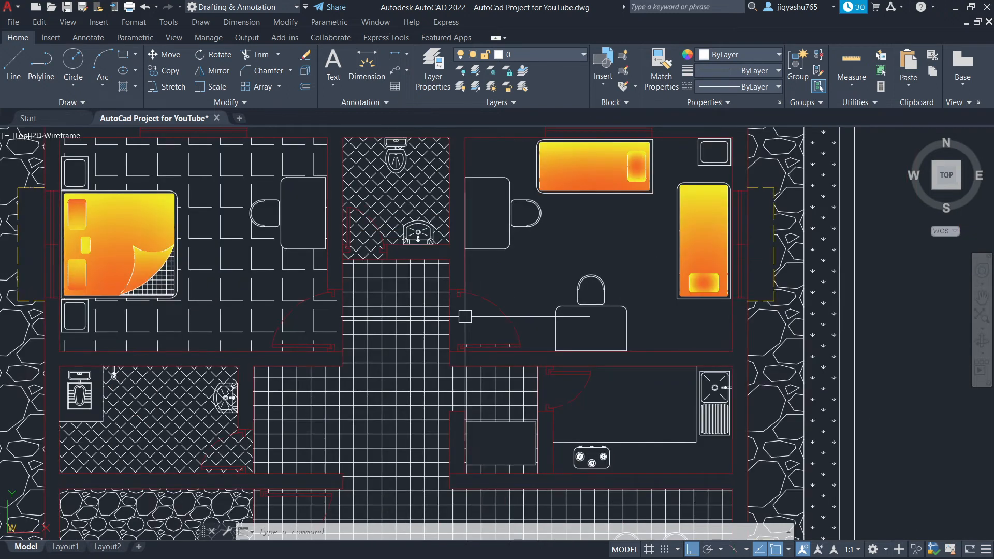
{"action": "scroll", "coordinate": [466, 340], "scroll_direction": "up", "scroll_amount": 7}
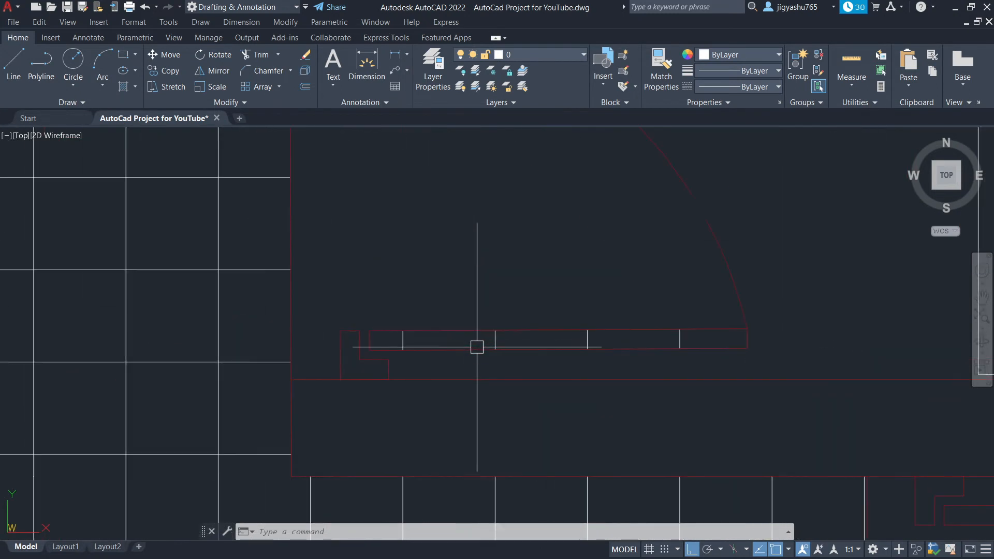
{"action": "left_click", "coordinate": [494, 339]}
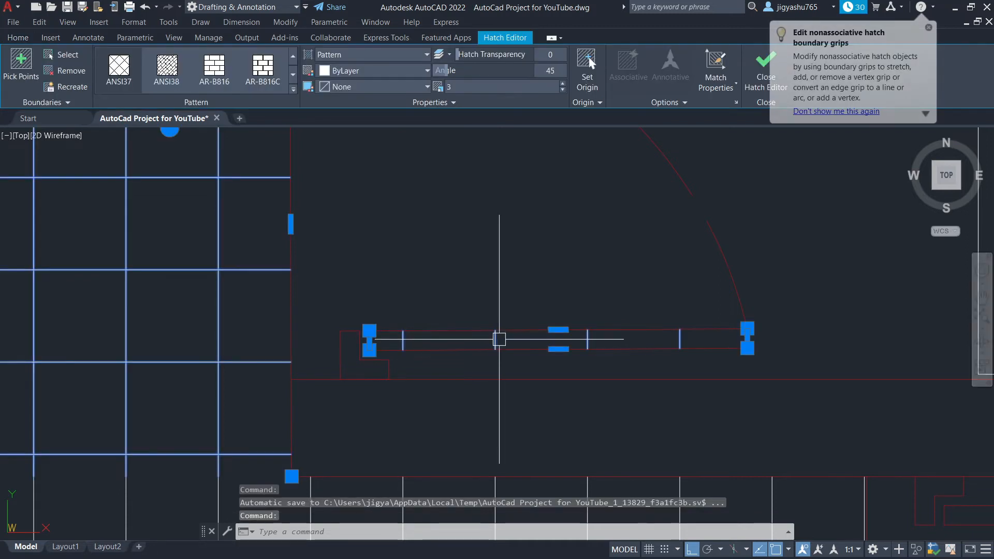
{"action": "key", "text": "Delete"}
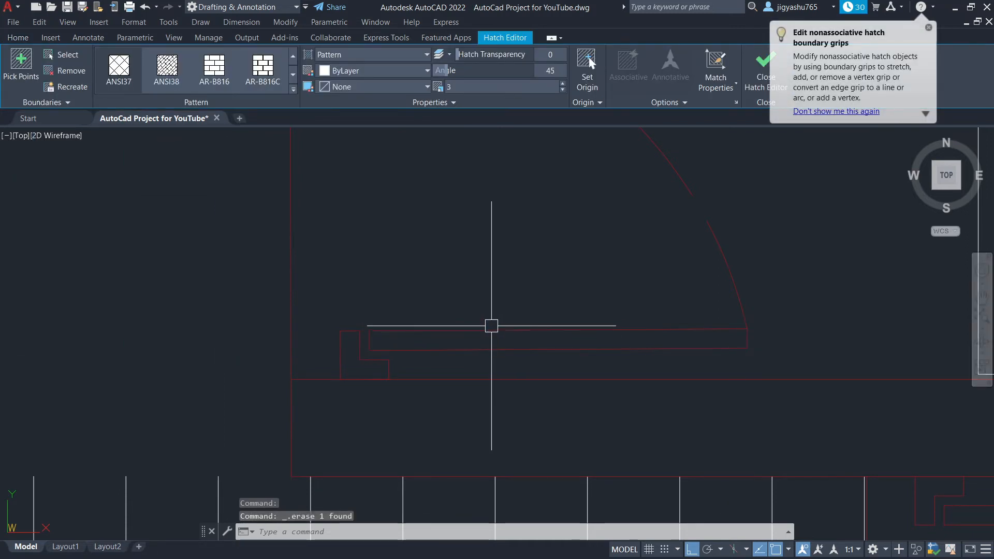
{"action": "scroll", "coordinate": [491, 325], "scroll_direction": "down", "scroll_amount": 4}
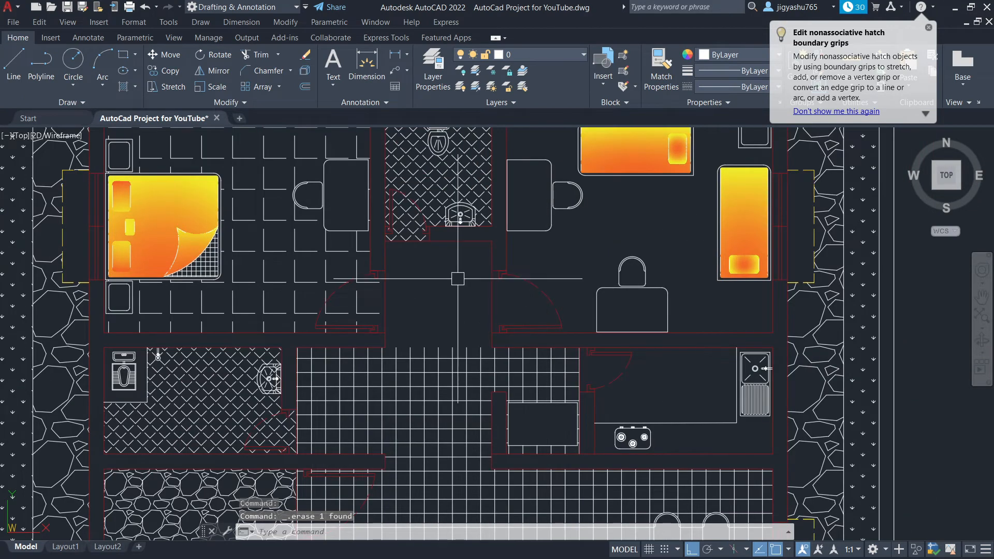
Step: Draw a vertical line across each of the two bedroom door openings, along both sides of the passage
{"action": "scroll", "coordinate": [468, 297], "scroll_direction": "up", "scroll_amount": 2}
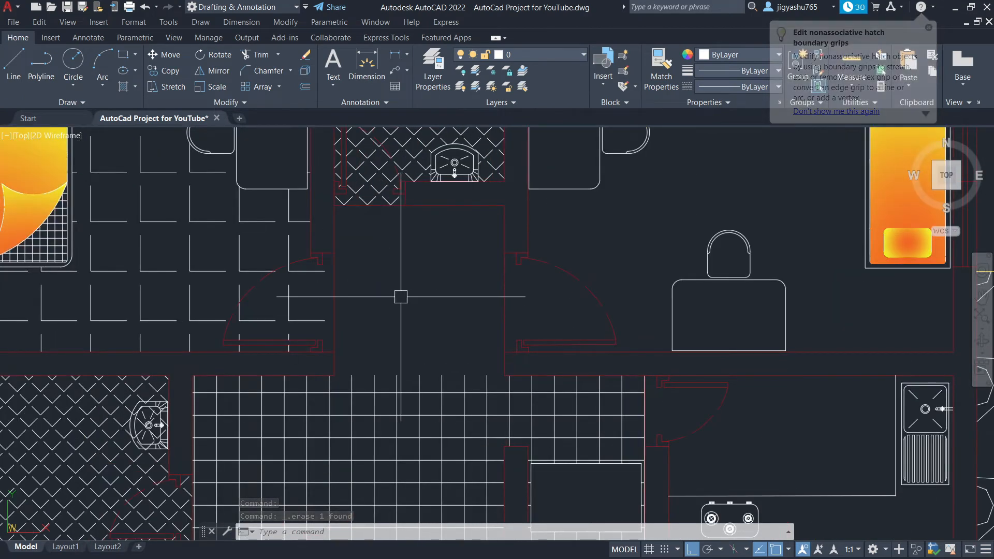
{"action": "left_click", "coordinate": [24, 90]}
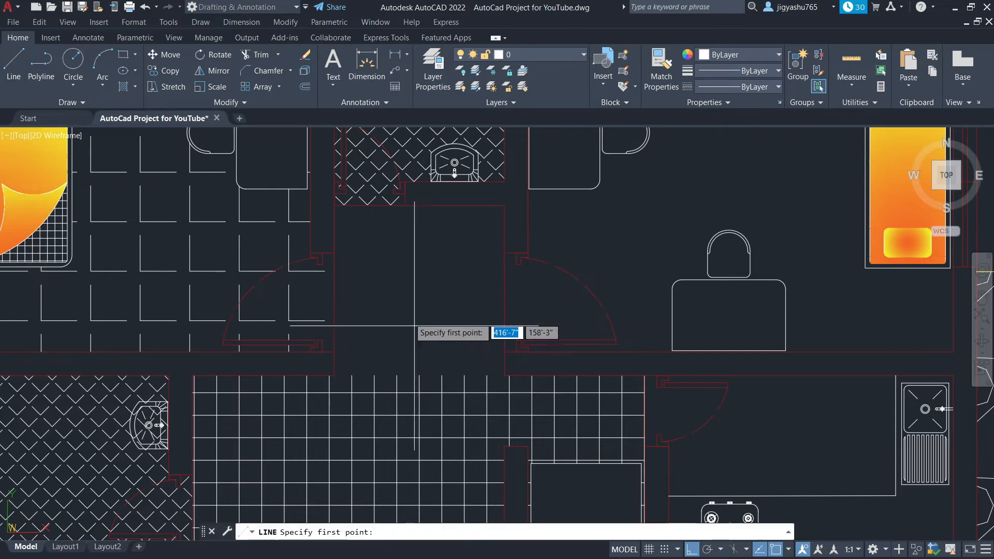
{"action": "left_click", "coordinate": [334, 252]}
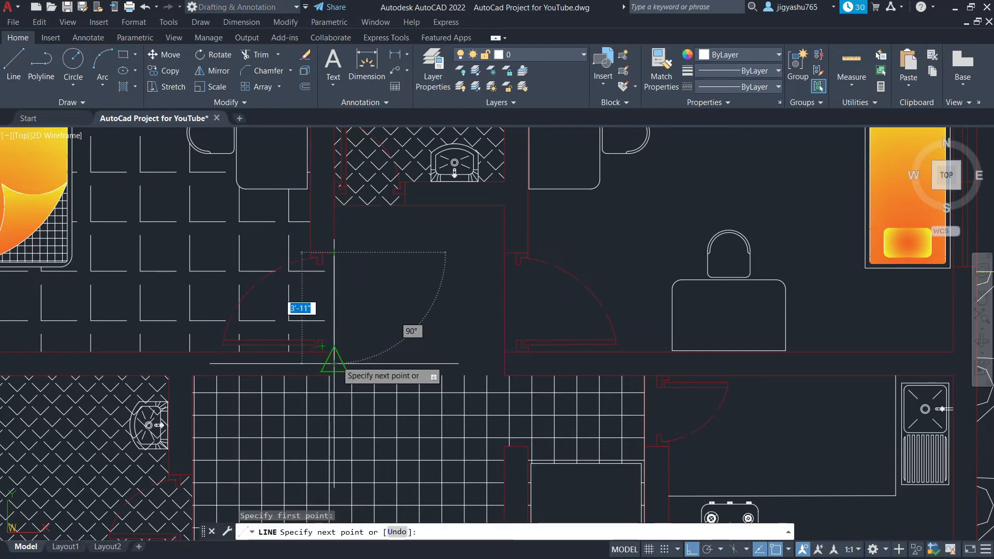
{"action": "left_click", "coordinate": [334, 363]}
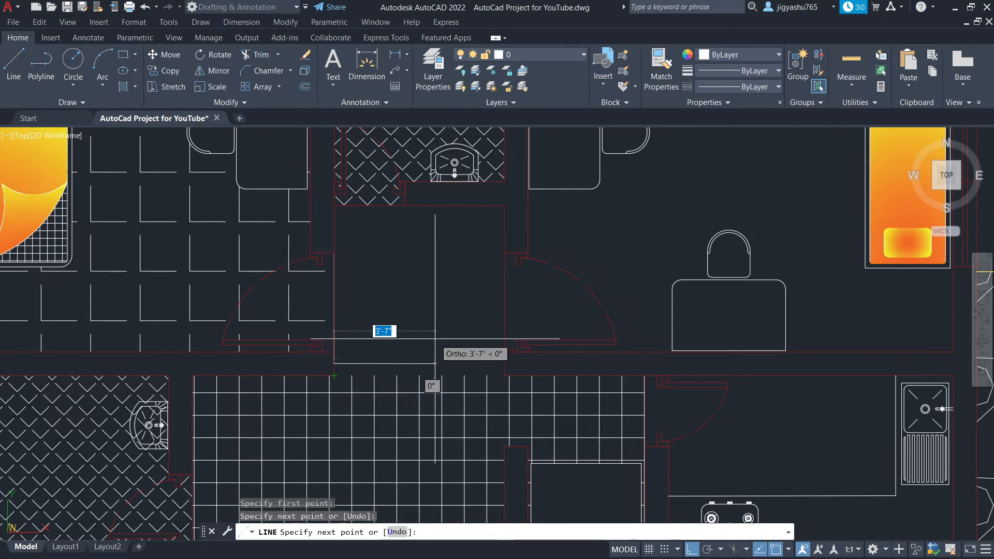
{"action": "key", "text": "Escape"}
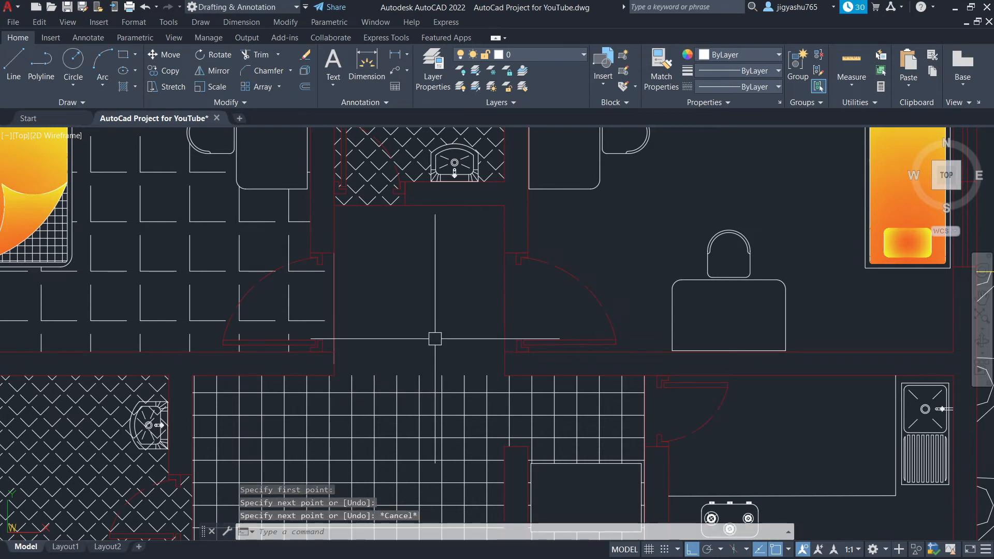
{"action": "left_click", "coordinate": [14, 65]}
{"action": "left_click", "coordinate": [504, 313]}
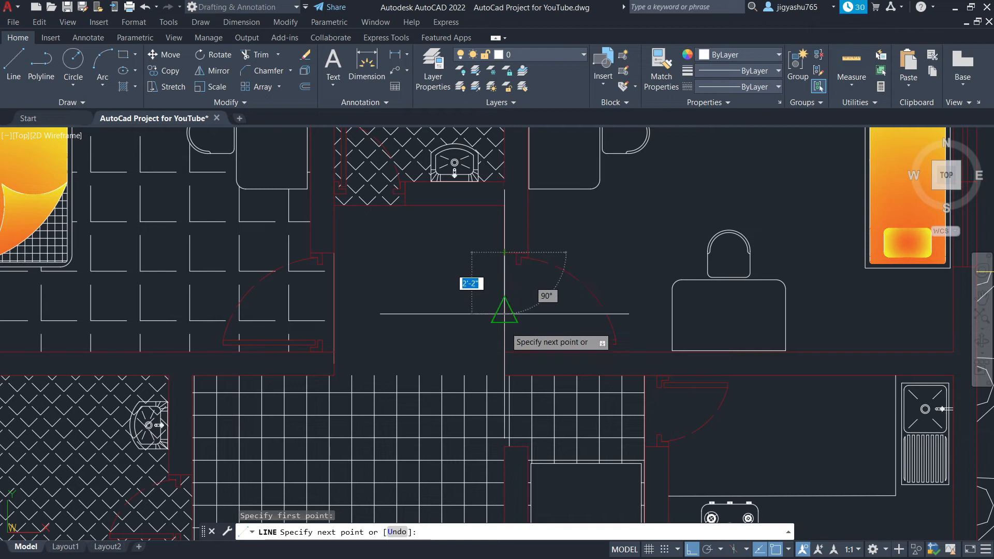
{"action": "left_click", "coordinate": [504, 375]}
{"action": "key", "text": "Escape"}
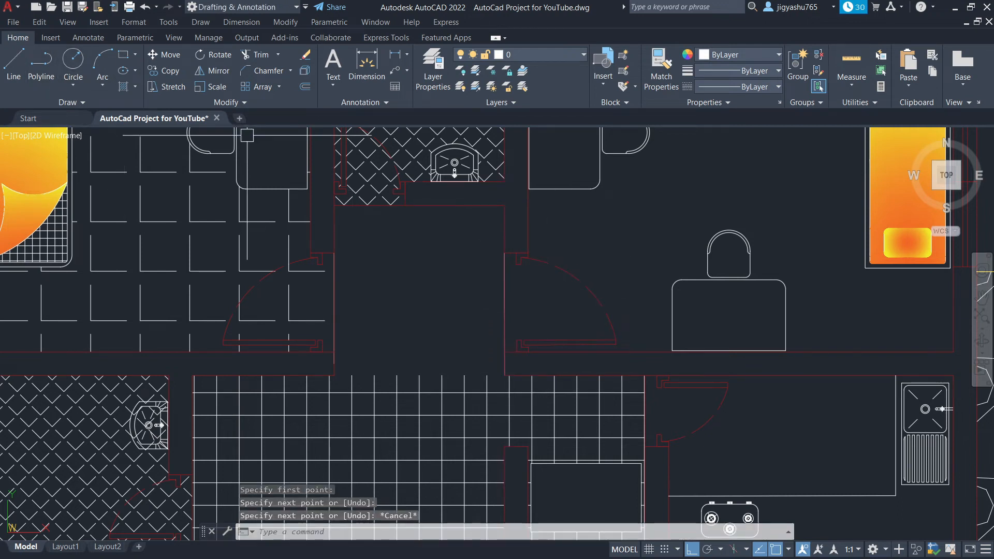
Step: Try to hatch the passage between the two bedroom doors with the ANSI37 pattern
{"action": "left_click", "coordinate": [134, 86]}
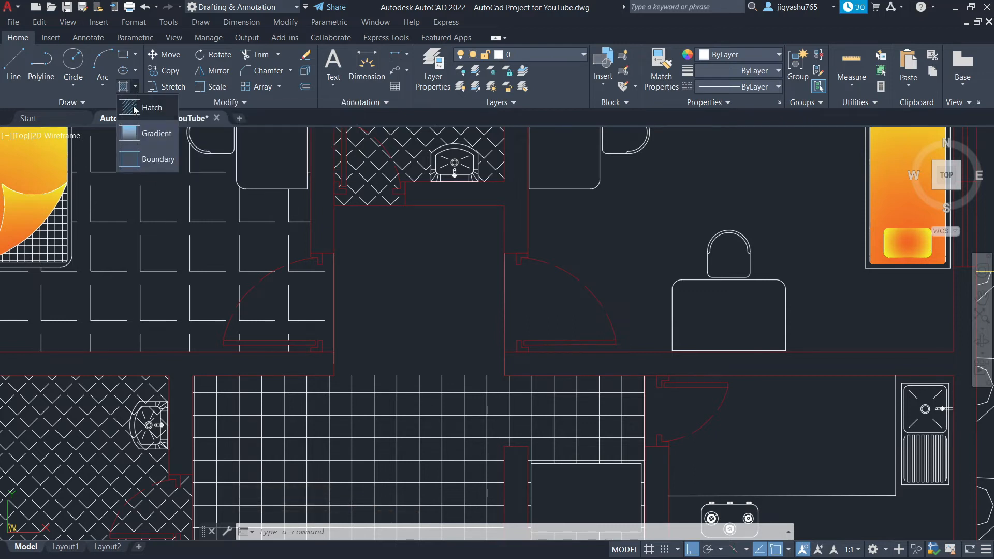
{"action": "left_click", "coordinate": [134, 108]}
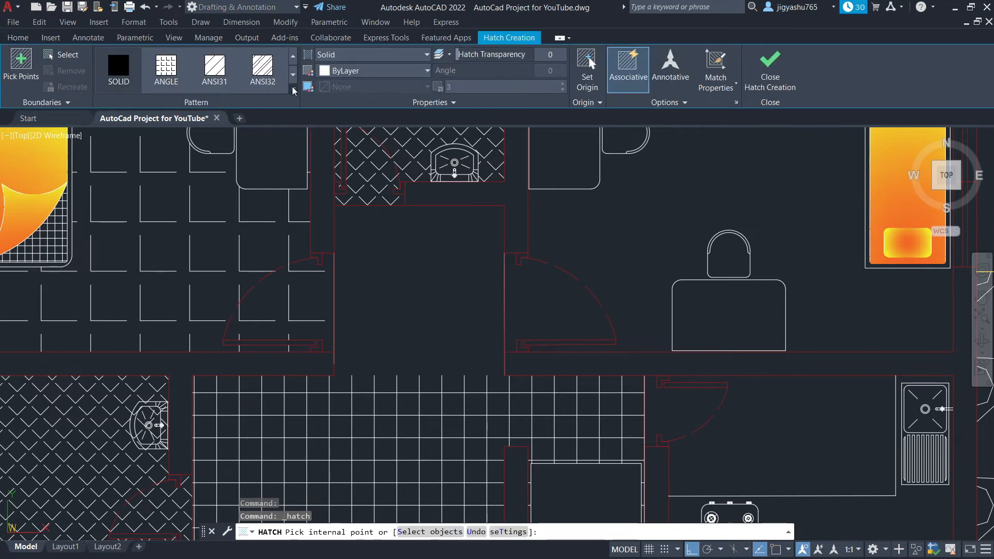
{"action": "left_click", "coordinate": [293, 91]}
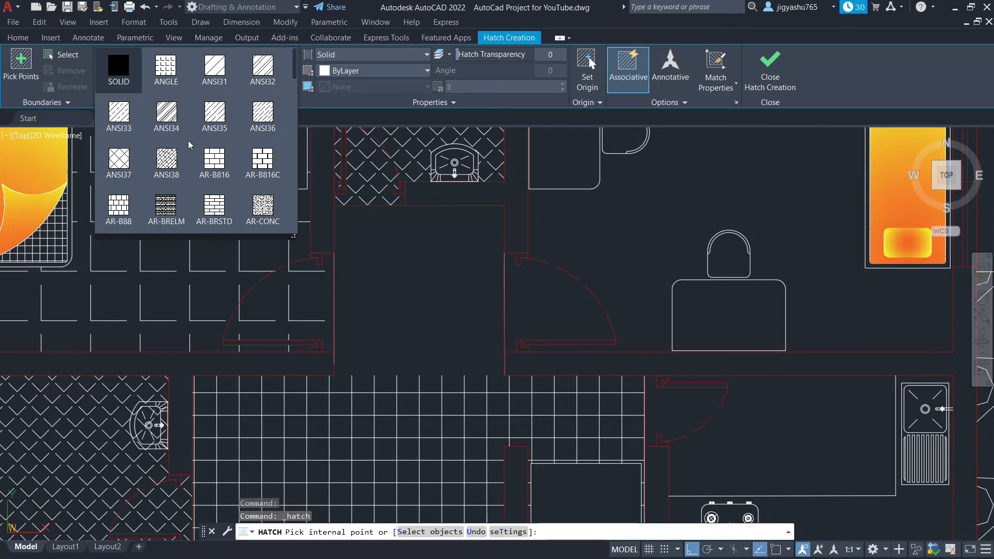
{"action": "left_click", "coordinate": [120, 165]}
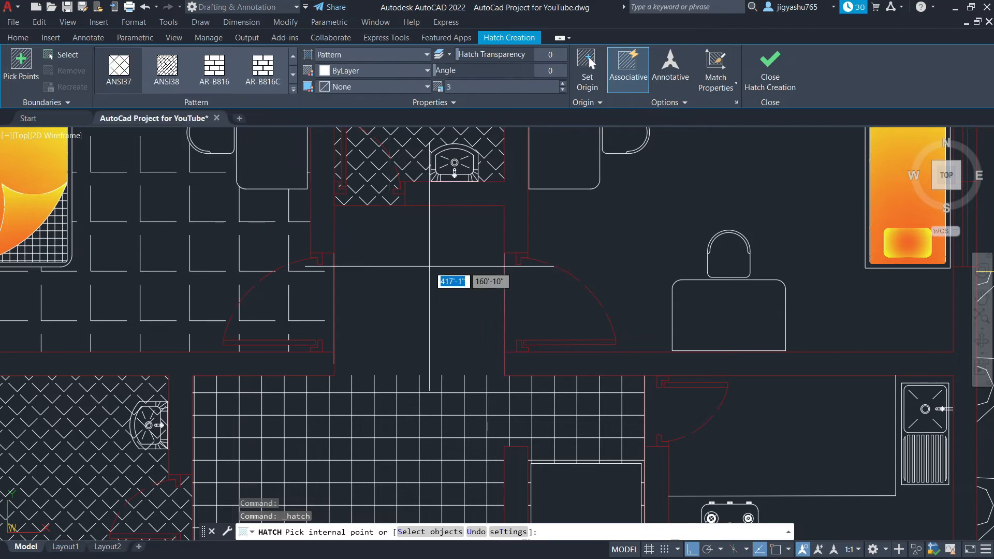
{"action": "left_click", "coordinate": [429, 267]}
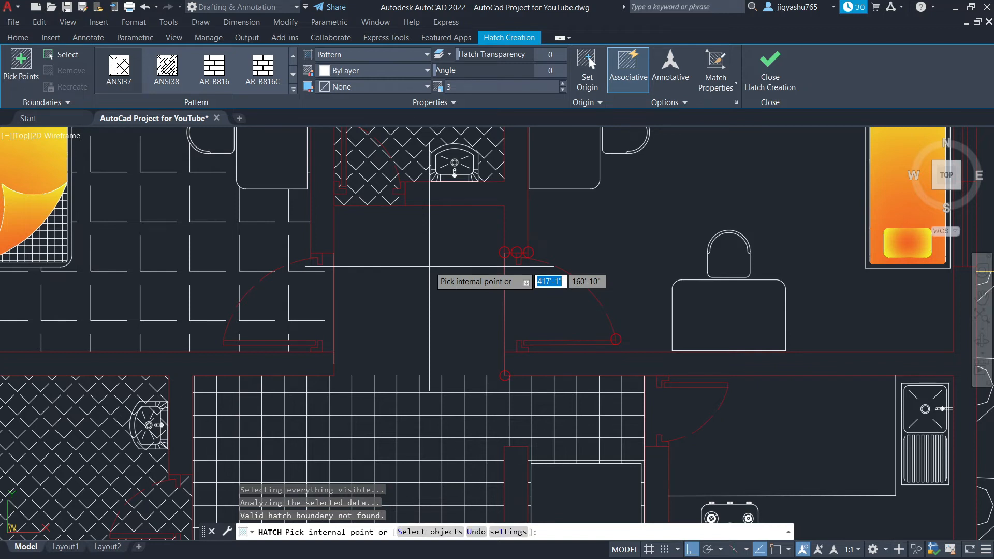
{"action": "key", "text": "Escape"}
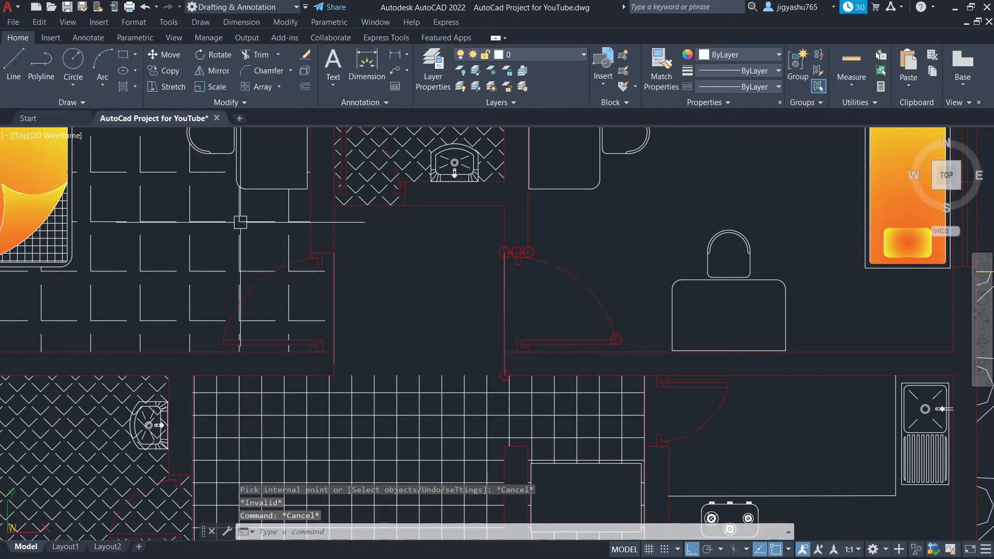
Step: Draw a horizontal line between the two wall corners where the passage meets the wider hallway
{"action": "left_click", "coordinate": [14, 67]}
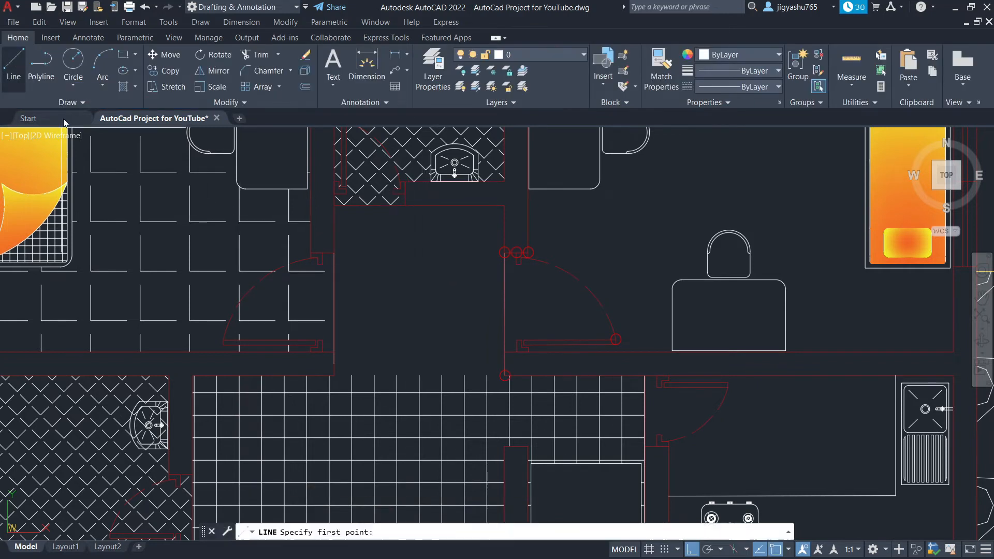
{"action": "left_click", "coordinate": [334, 375]}
{"action": "left_click", "coordinate": [506, 375]}
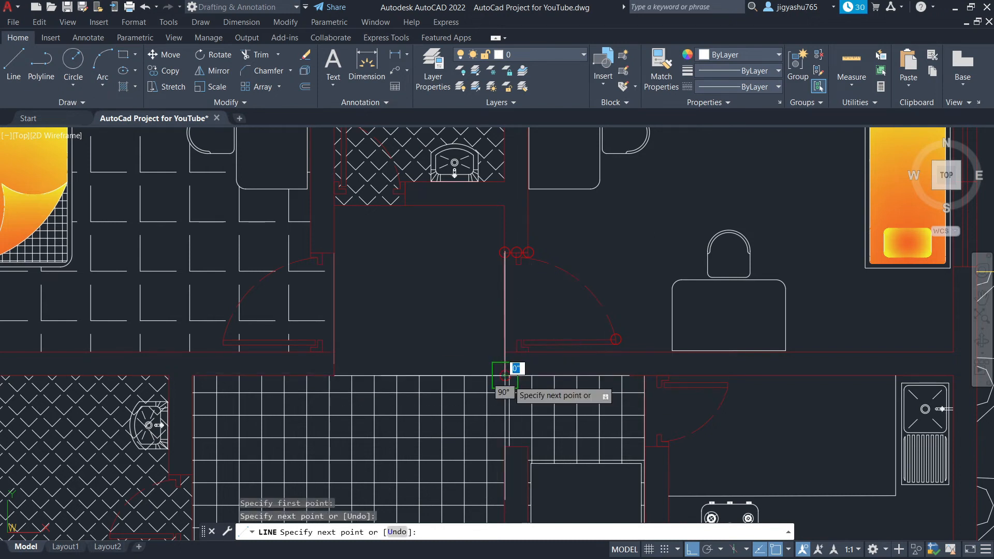
{"action": "key", "text": "Escape"}
Step: Hatch the enclosed passage between the bedroom doors with the ANSI37 pattern at angle 45
{"action": "right_click", "coordinate": [423, 263]}
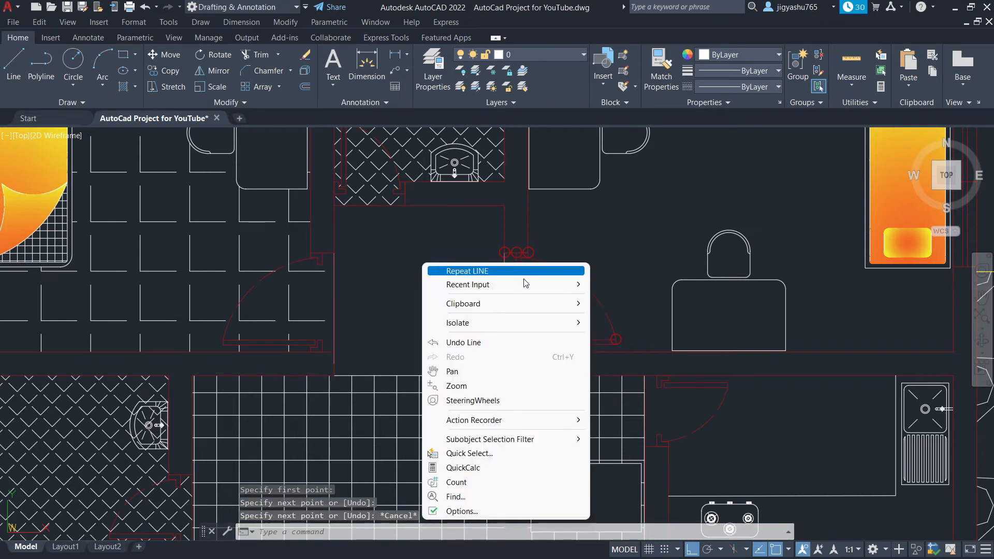
{"action": "mouse_move", "coordinate": [523, 284]}
{"action": "left_click", "coordinate": [624, 312]}
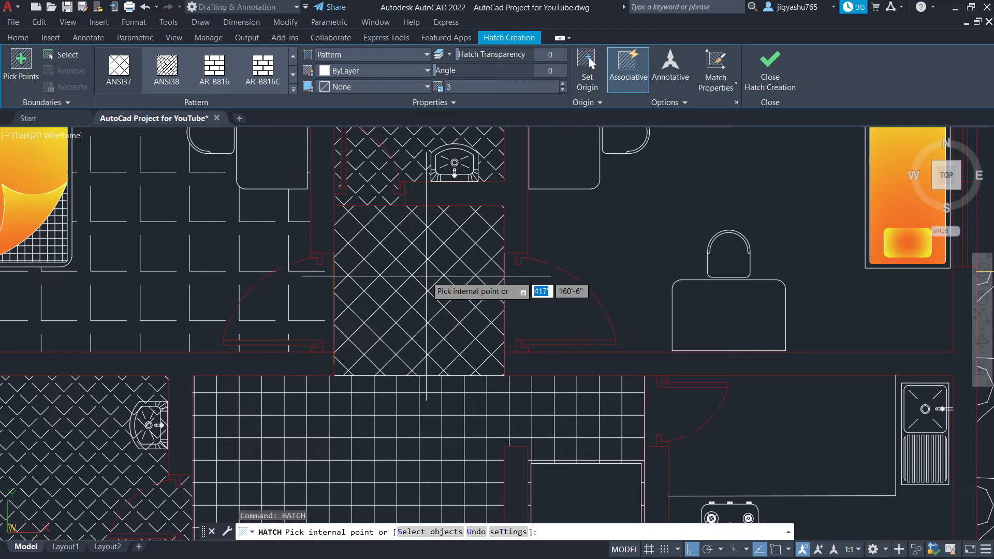
{"action": "left_click", "coordinate": [426, 275]}
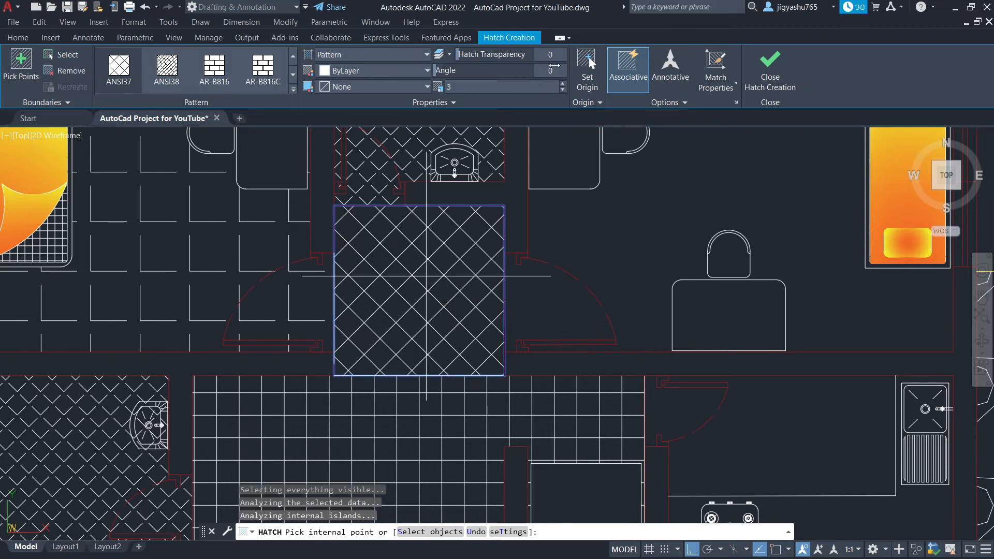
{"action": "type", "text": "45"}
{"action": "key", "text": "Return"}
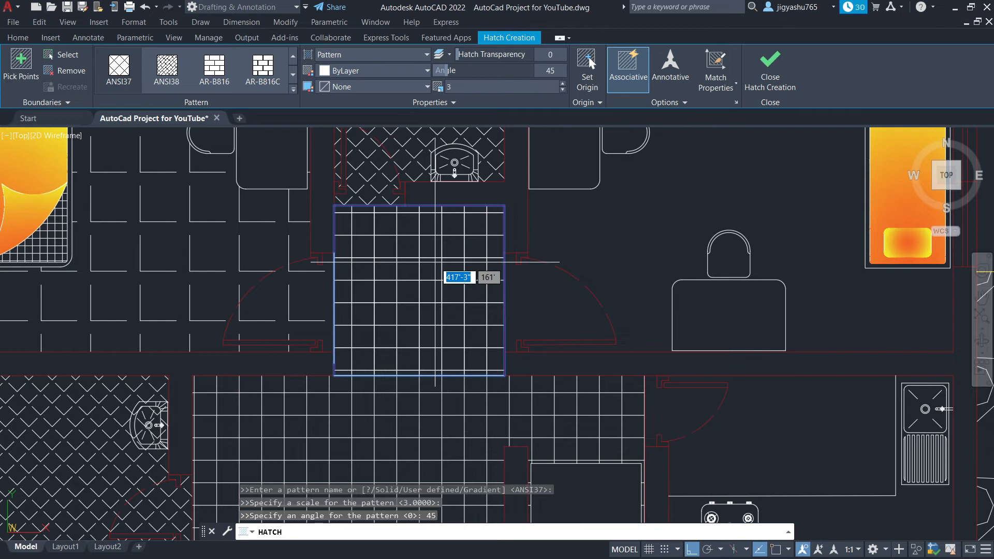
{"action": "key", "text": "Escape"}
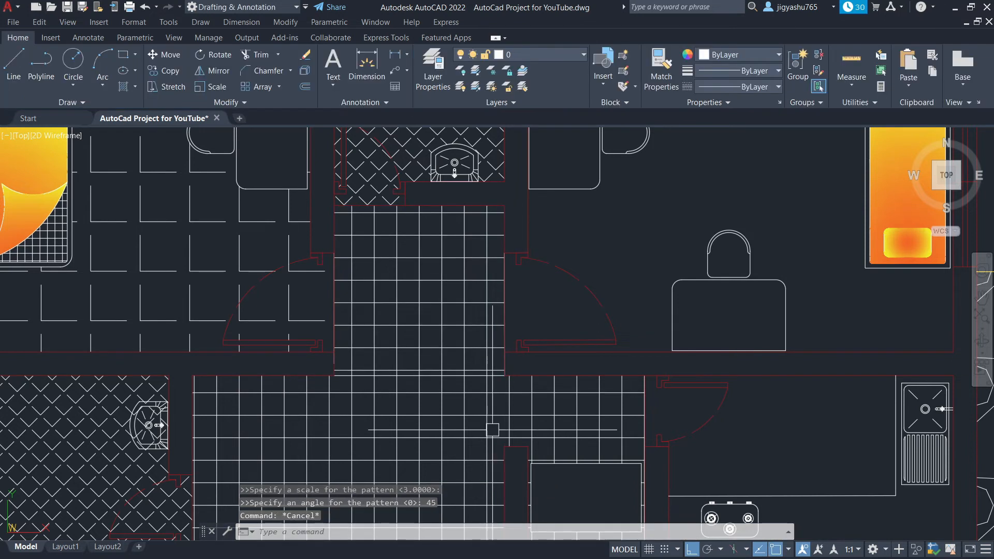
Step: Delete the three white helper lines around the passage: the one at the hallway junction and those across both bedroom door openings
{"action": "scroll", "coordinate": [415, 383], "scroll_direction": "up", "scroll_amount": 4}
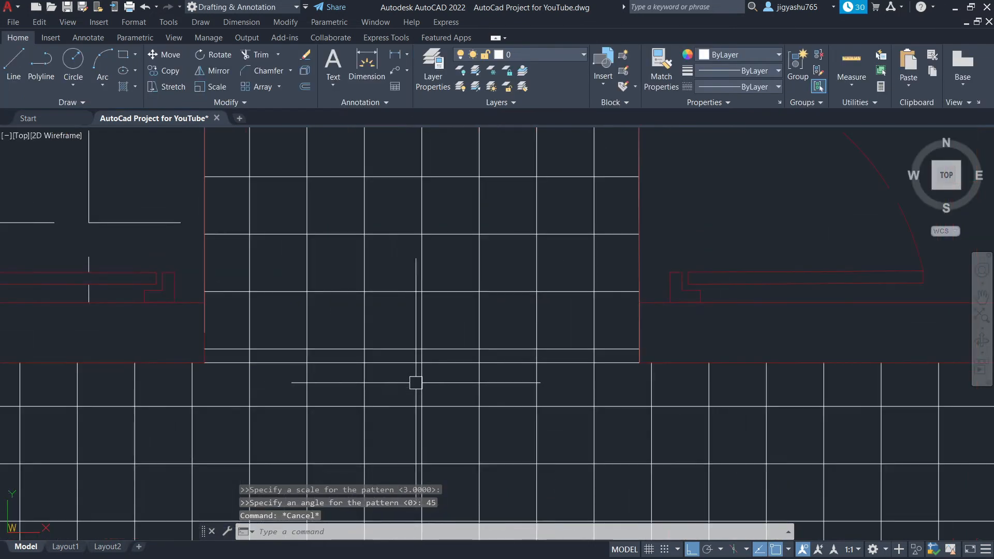
{"action": "left_click", "coordinate": [376, 363]}
{"action": "key", "text": "Delete"}
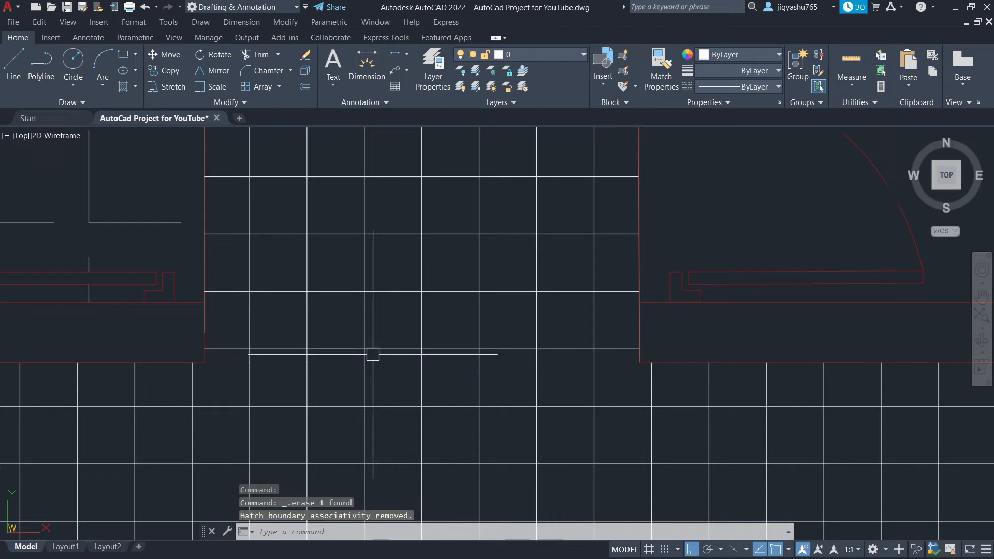
{"action": "left_click", "coordinate": [206, 249]}
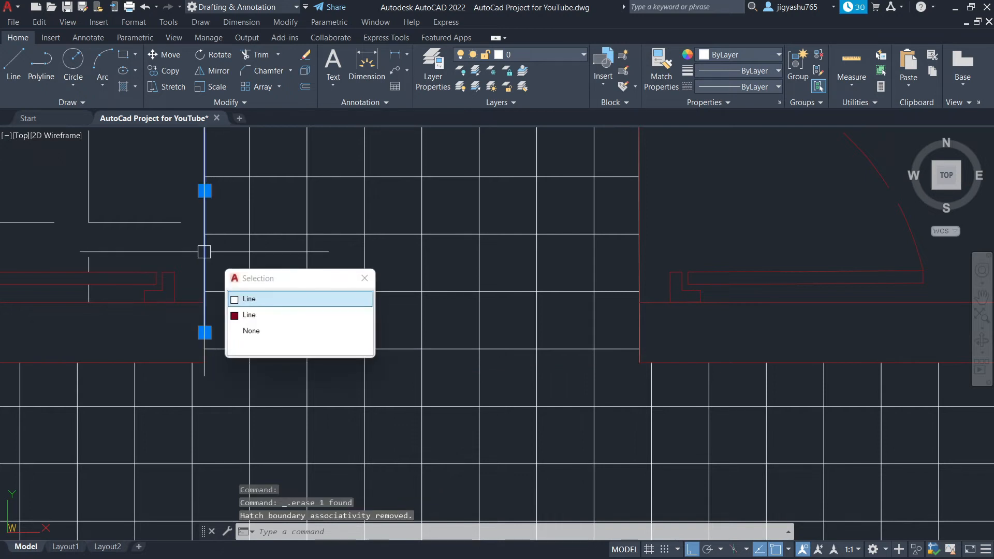
{"action": "left_click", "coordinate": [271, 299]}
{"action": "key", "text": "Delete"}
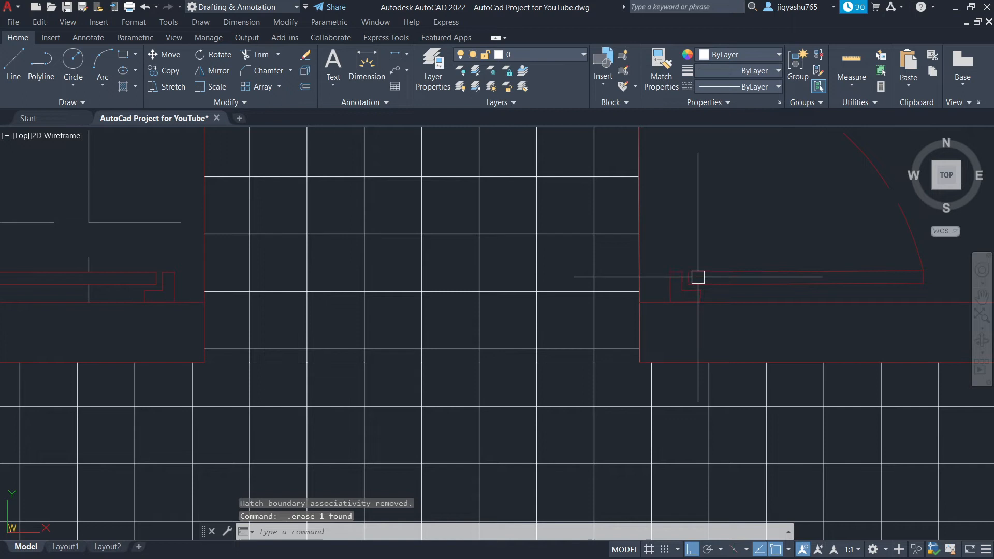
{"action": "left_click", "coordinate": [638, 270]}
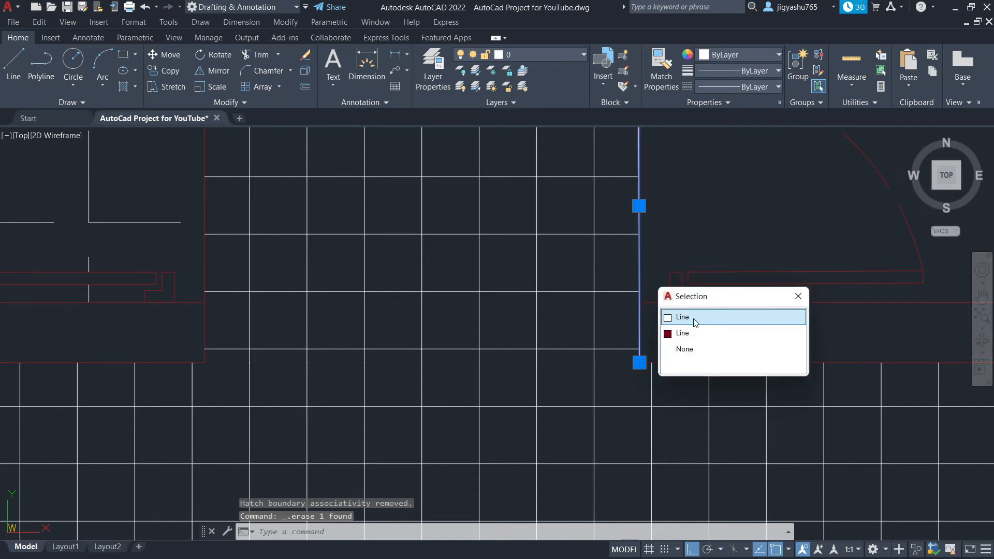
{"action": "left_click", "coordinate": [695, 322]}
{"action": "key", "text": "Delete"}
{"action": "scroll", "coordinate": [582, 315], "scroll_direction": "down", "scroll_amount": 4}
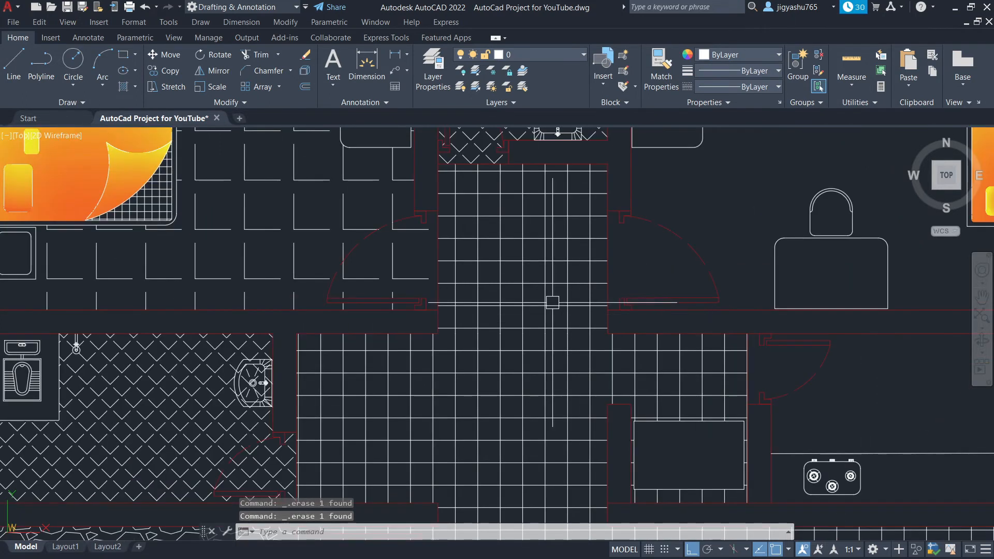
{"action": "scroll", "coordinate": [552, 302], "scroll_direction": "down", "scroll_amount": 3}
{"action": "scroll", "coordinate": [575, 283], "scroll_direction": "up", "scroll_amount": 3}
{"action": "scroll", "coordinate": [555, 222], "scroll_direction": "up", "scroll_amount": 3}
{"action": "scroll", "coordinate": [473, 288], "scroll_direction": "down", "scroll_amount": 2}
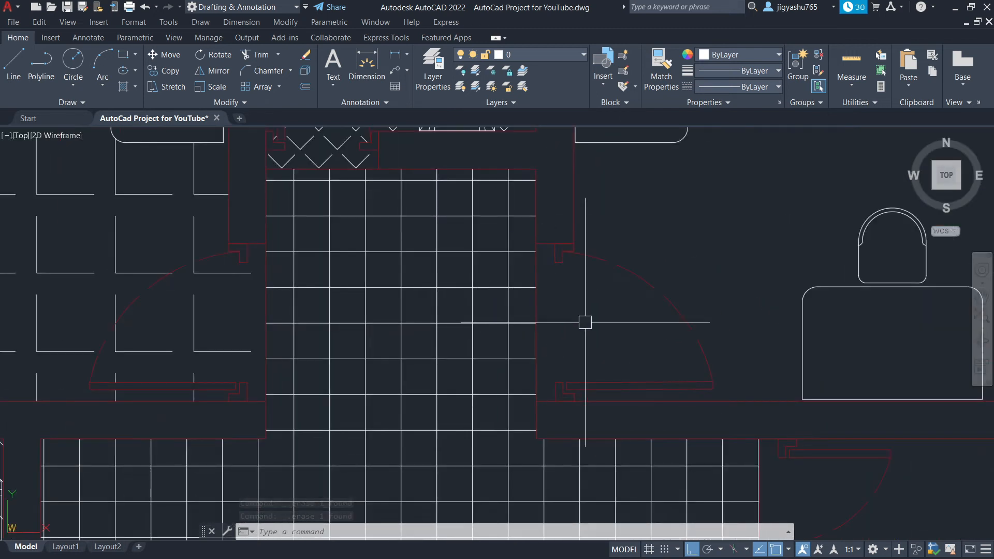
Step: Undo the deletion of the helper line across the east bedroom's door opening
{"action": "scroll", "coordinate": [577, 284], "scroll_direction": "up", "scroll_amount": 2}
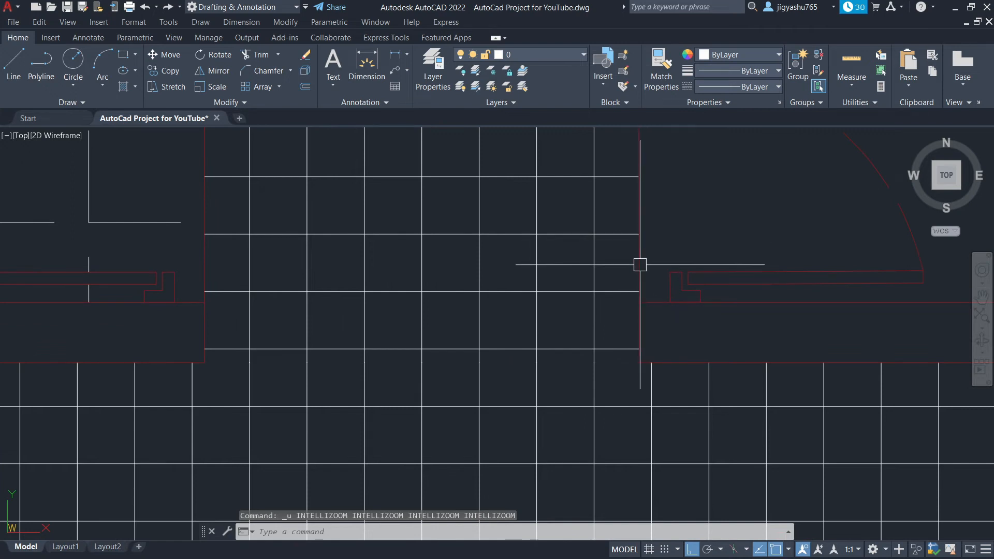
{"action": "key", "text": "ctrl+z"}
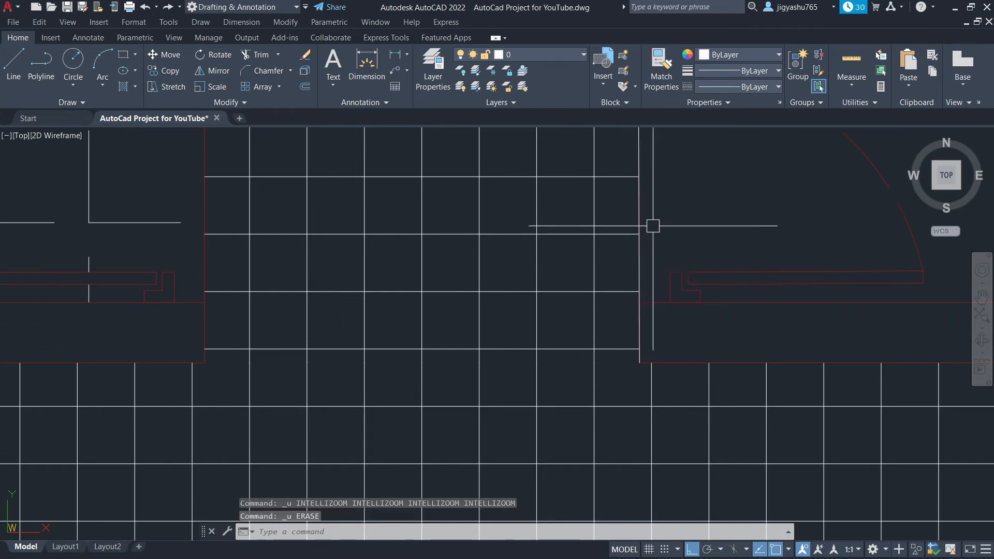
{"action": "scroll", "coordinate": [377, 302], "scroll_direction": "down", "scroll_amount": 3}
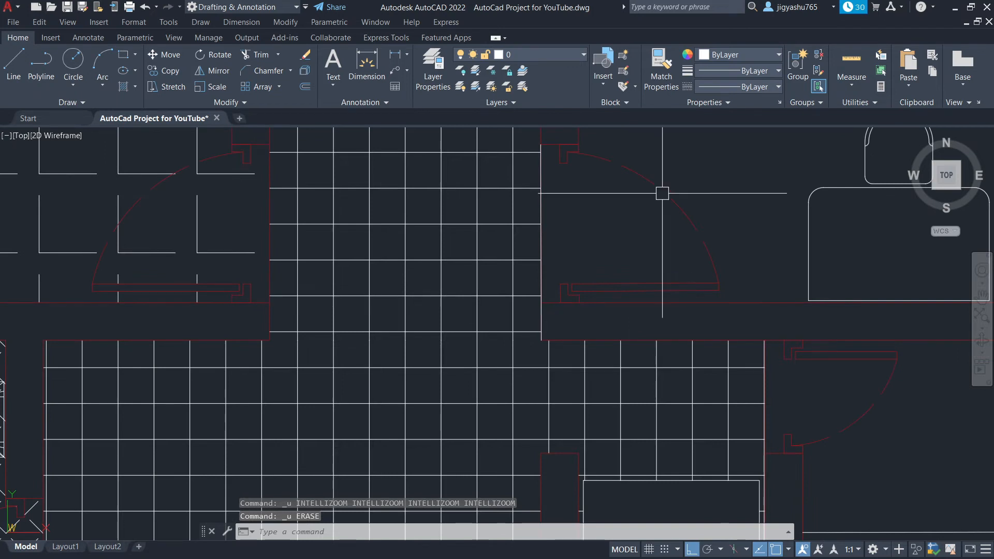
Step: Hatch the east bedroom floor, including its door opening, with the ANGLE pattern at angle 0 and scale 3
{"action": "scroll", "coordinate": [661, 196], "scroll_direction": "down", "scroll_amount": 3}
{"action": "scroll", "coordinate": [579, 200], "scroll_direction": "down", "scroll_amount": 3}
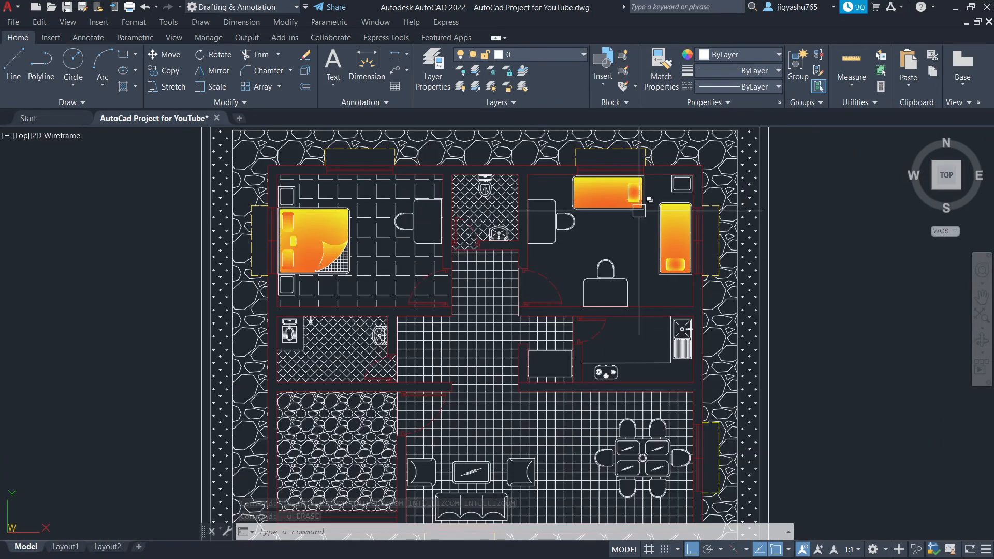
{"action": "scroll", "coordinate": [639, 207], "scroll_direction": "up", "scroll_amount": 3}
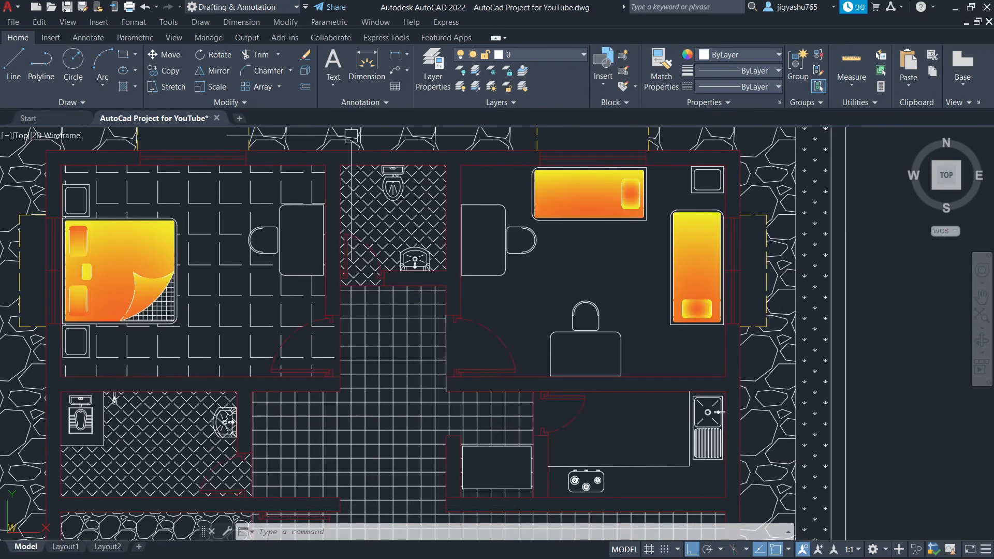
{"action": "left_click", "coordinate": [124, 87]}
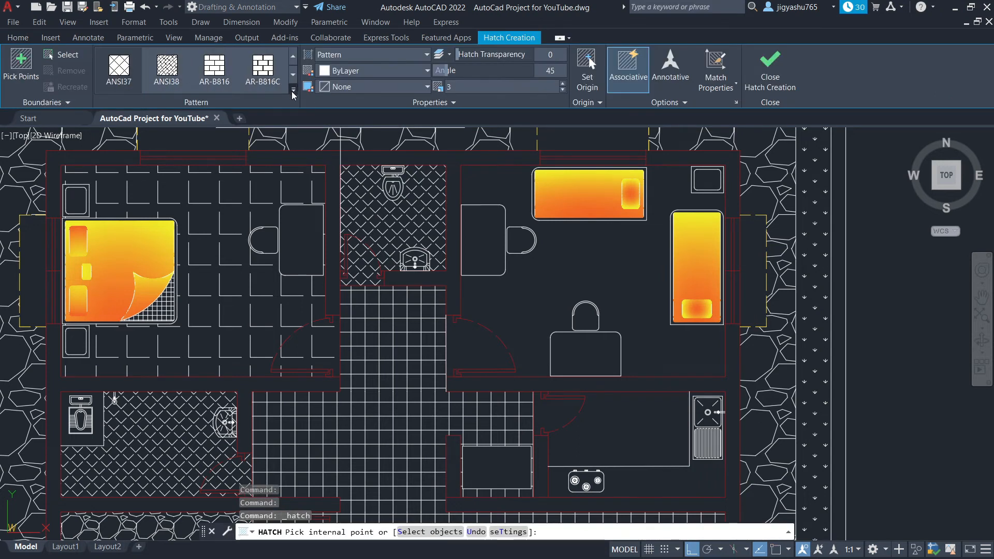
{"action": "left_click", "coordinate": [293, 90]}
{"action": "scroll", "coordinate": [156, 91], "scroll_direction": "up", "scroll_amount": 2}
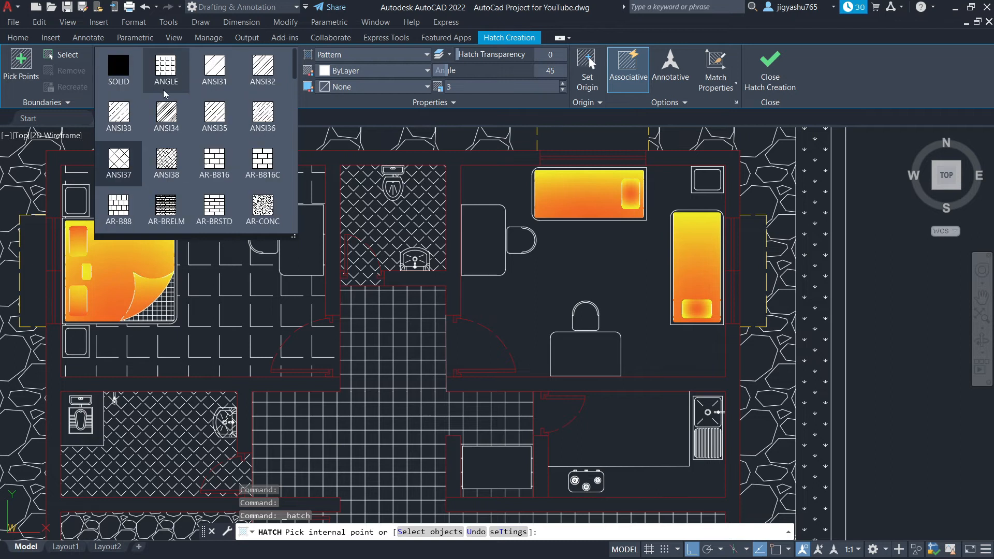
{"action": "left_click", "coordinate": [175, 73]}
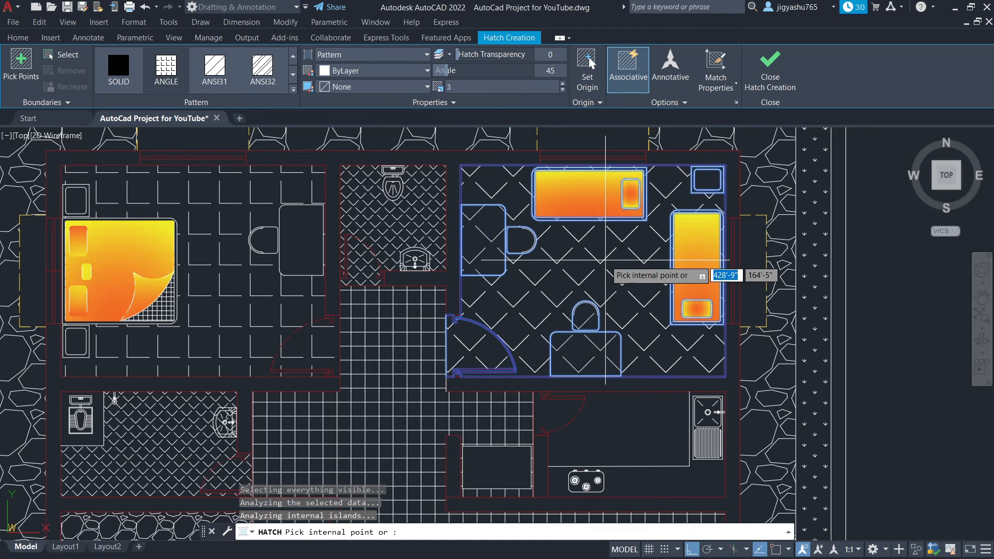
{"action": "left_click", "coordinate": [605, 260]}
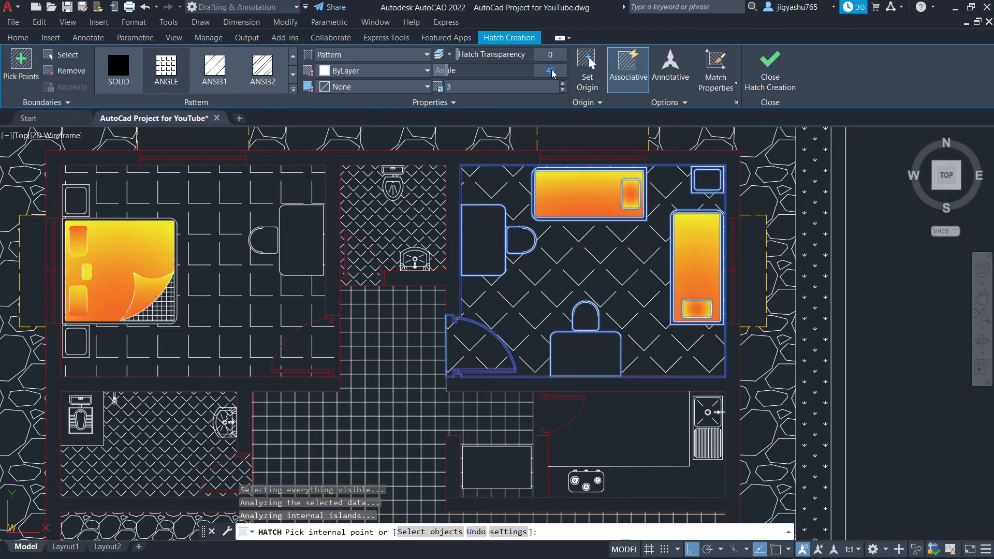
{"action": "key", "text": "Return"}
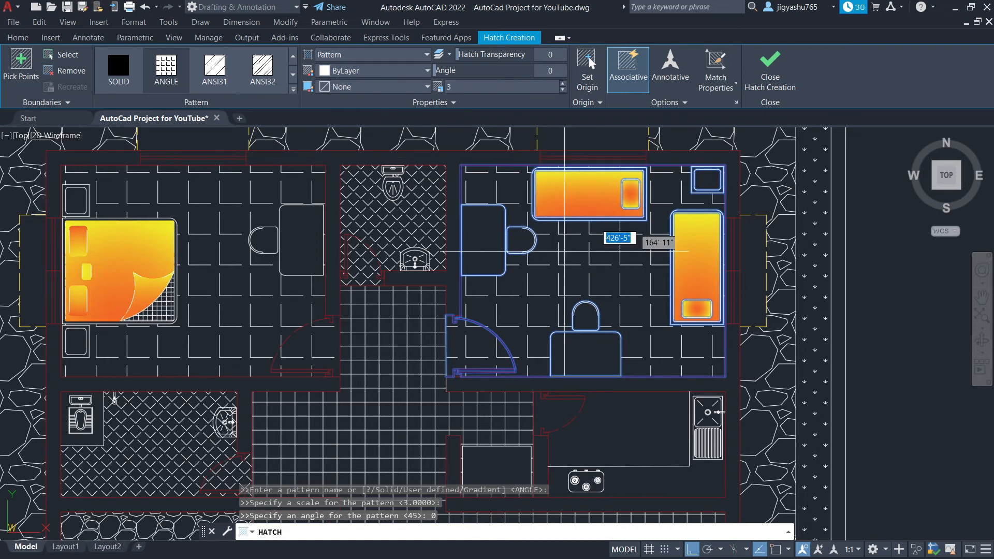
{"action": "key", "text": "Escape"}
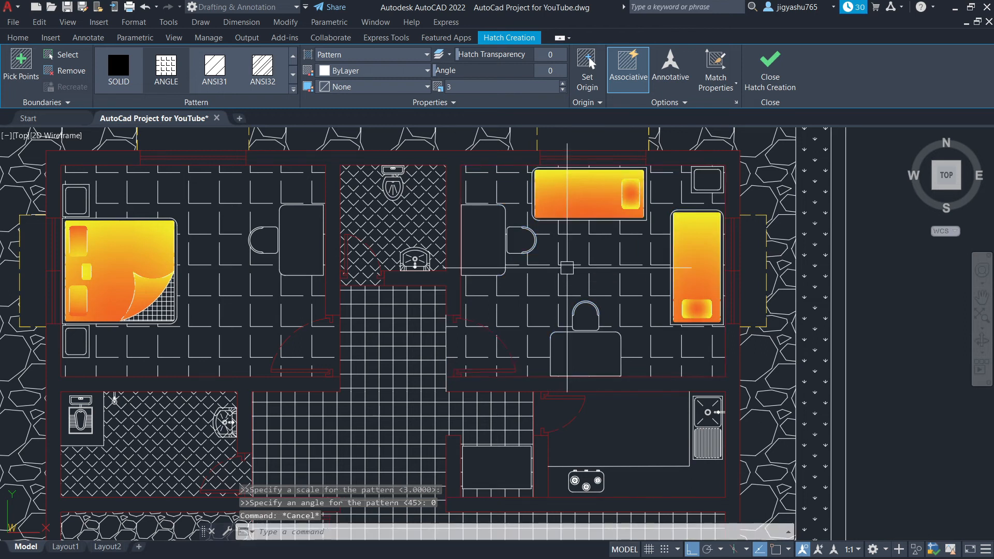
Step: Delete the white helper line across the east bedroom's door opening
{"action": "scroll", "coordinate": [579, 290], "scroll_direction": "down", "scroll_amount": 2}
{"action": "scroll", "coordinate": [532, 307], "scroll_direction": "down", "scroll_amount": 2}
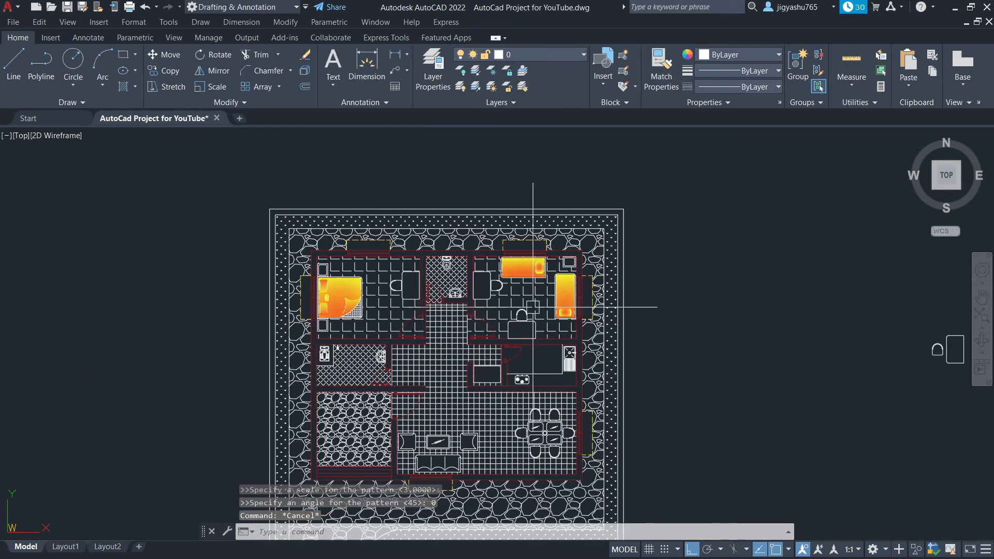
{"action": "scroll", "coordinate": [699, 259], "scroll_direction": "down", "scroll_amount": 1}
{"action": "scroll", "coordinate": [643, 299], "scroll_direction": "up", "scroll_amount": 3}
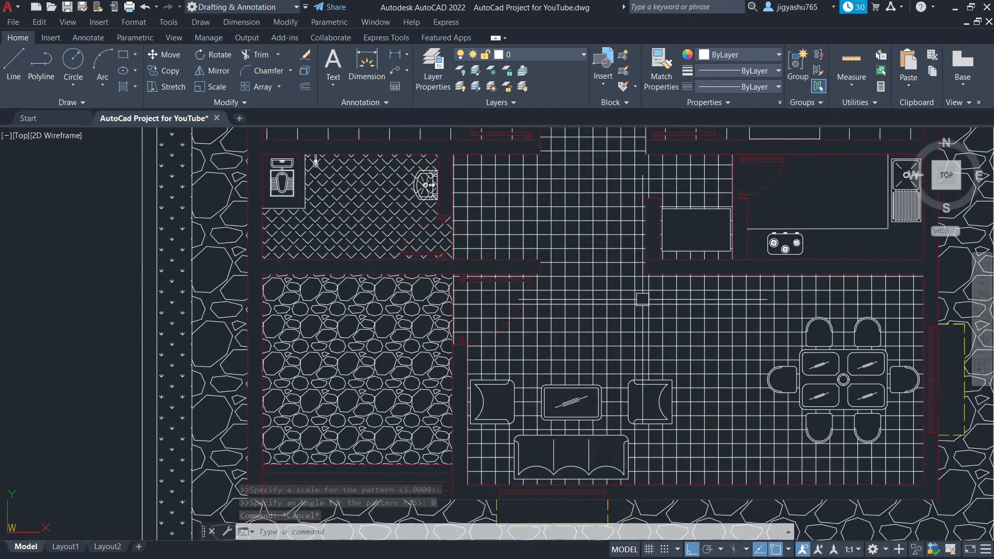
{"action": "scroll", "coordinate": [643, 300], "scroll_direction": "down", "scroll_amount": 2}
{"action": "scroll", "coordinate": [621, 290], "scroll_direction": "up", "scroll_amount": 4}
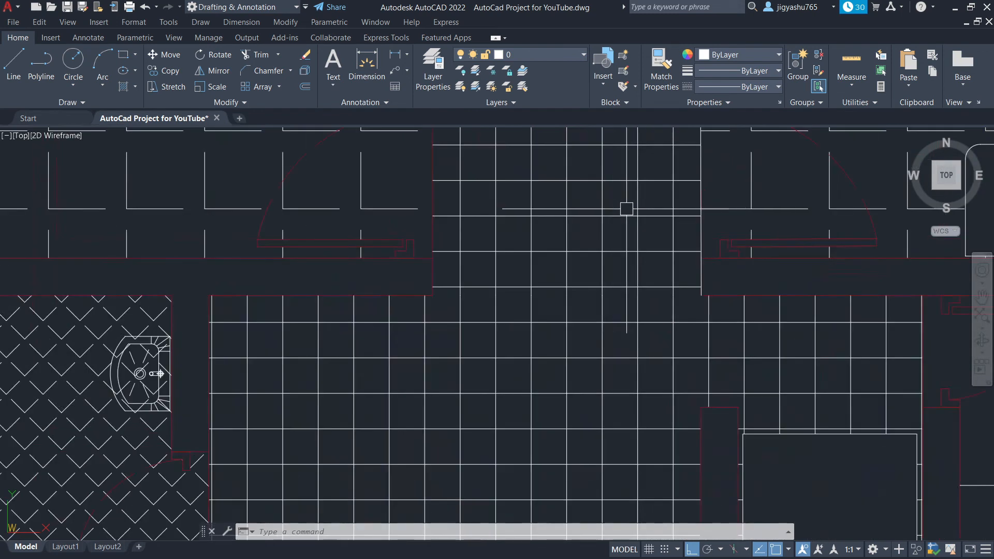
{"action": "left_click", "coordinate": [701, 198]}
{"action": "left_click", "coordinate": [750, 242]}
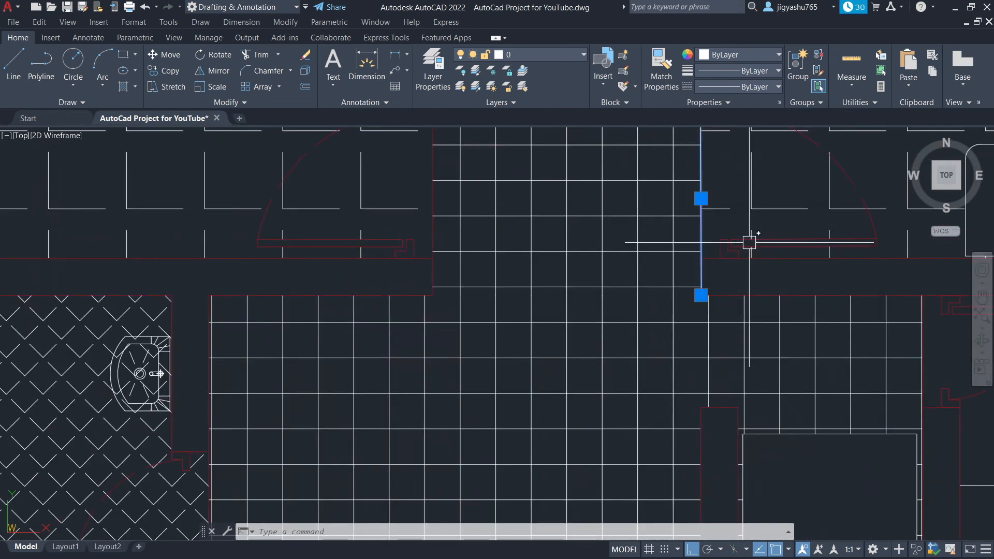
{"action": "key", "text": "Delete"}
{"action": "scroll", "coordinate": [449, 228], "scroll_direction": "down", "scroll_amount": 4}
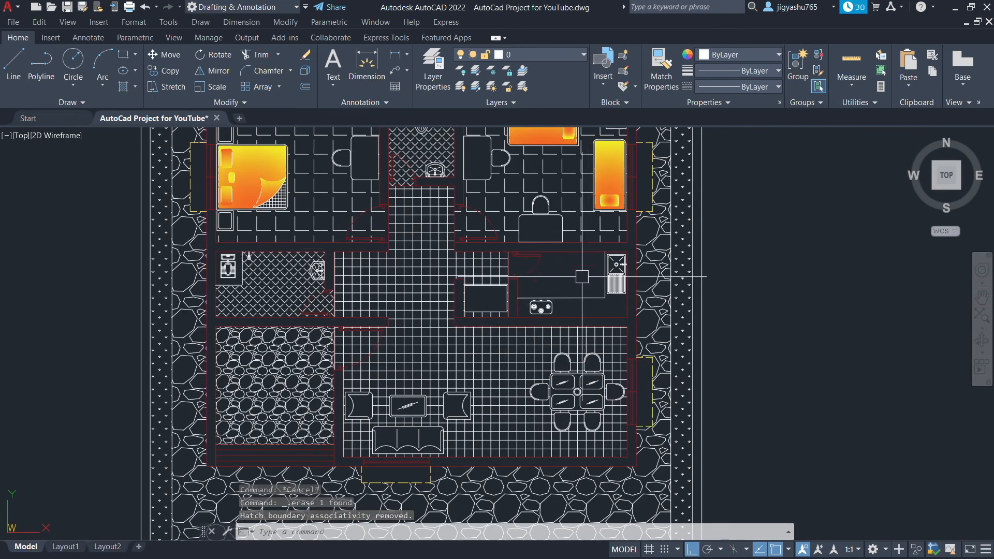
Step: Try to hatch the kitchen floor with the ANSI37 pattern
{"action": "scroll", "coordinate": [587, 264], "scroll_direction": "up", "scroll_amount": 3}
{"action": "scroll", "coordinate": [559, 265], "scroll_direction": "down", "scroll_amount": 4}
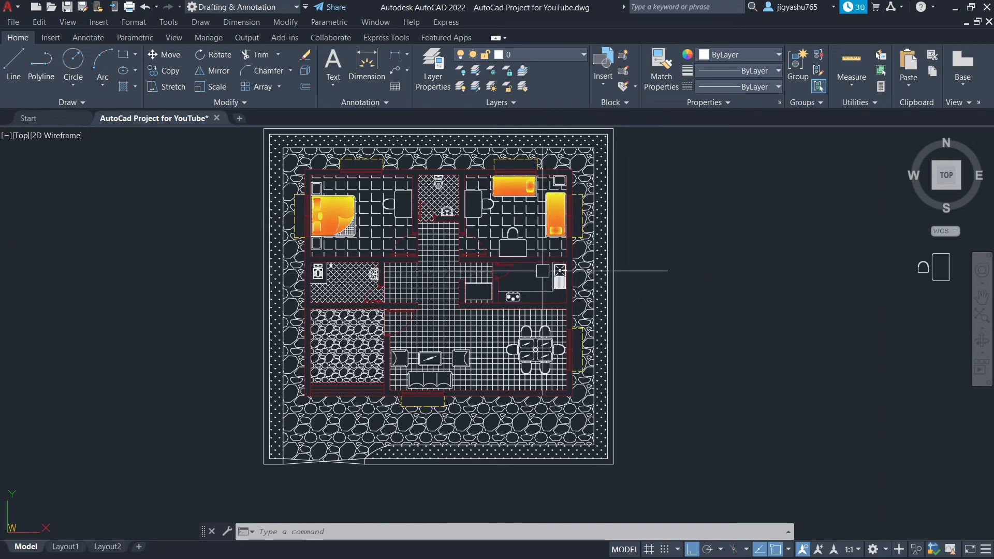
{"action": "scroll", "coordinate": [542, 270], "scroll_direction": "up", "scroll_amount": 3}
{"action": "scroll", "coordinate": [512, 272], "scroll_direction": "up", "scroll_amount": 2}
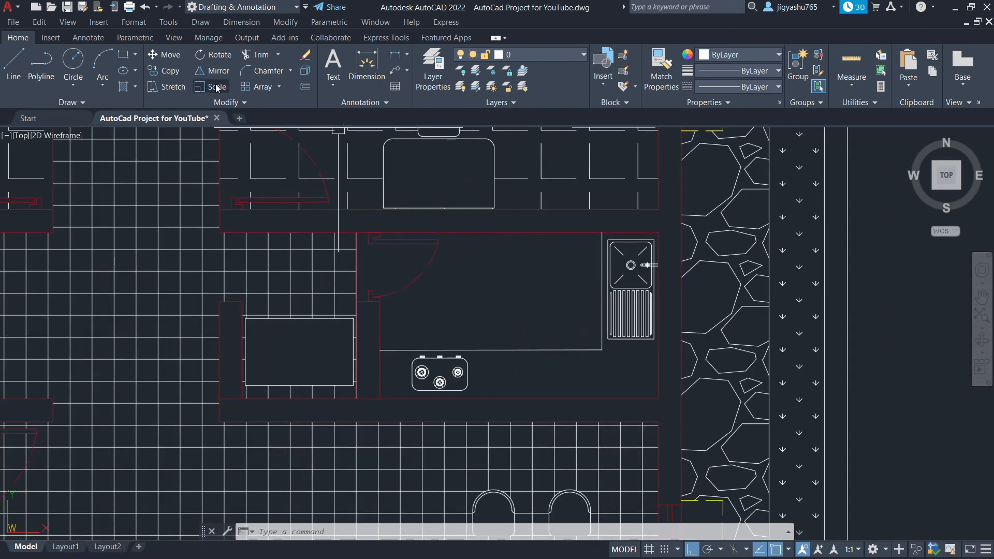
{"action": "left_click", "coordinate": [124, 92]}
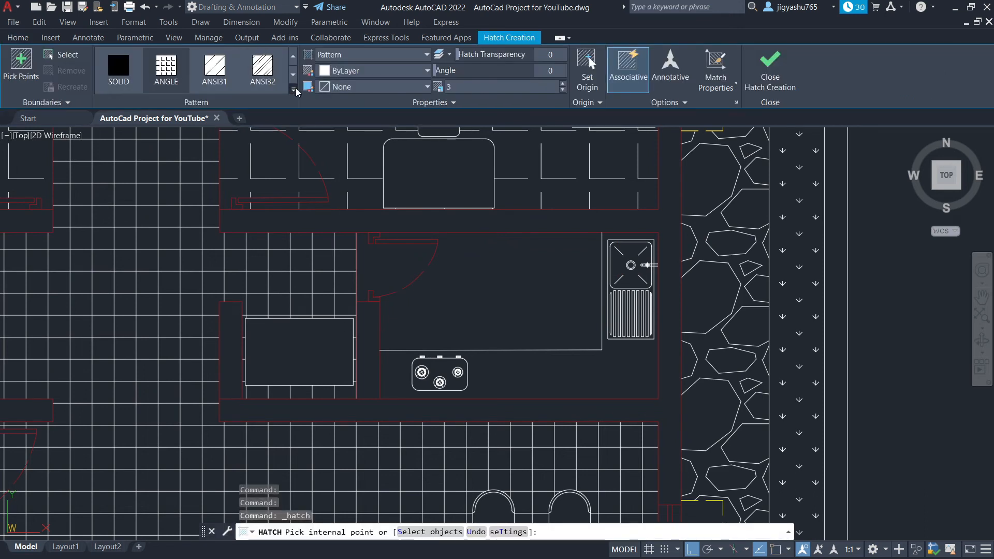
{"action": "left_click", "coordinate": [294, 89]}
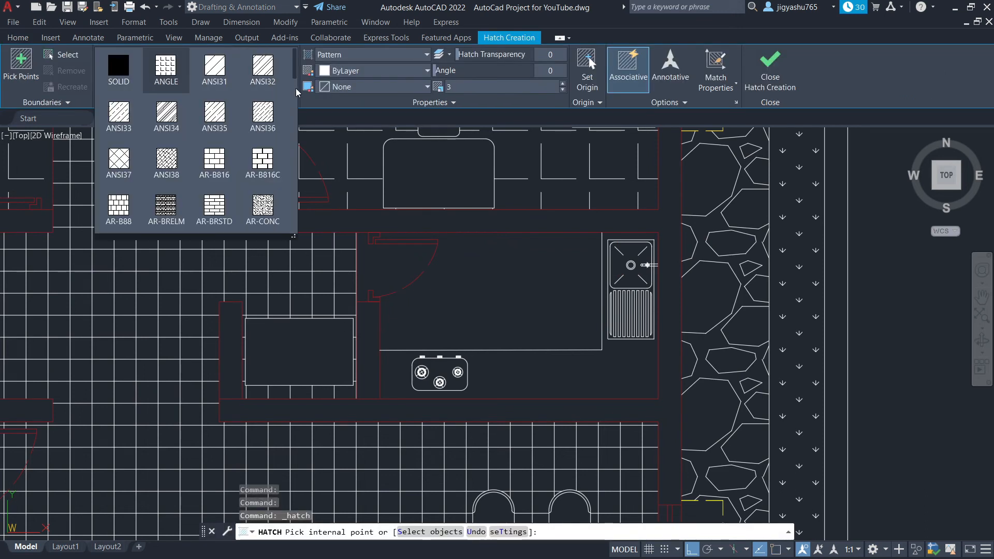
{"action": "left_click", "coordinate": [123, 168]}
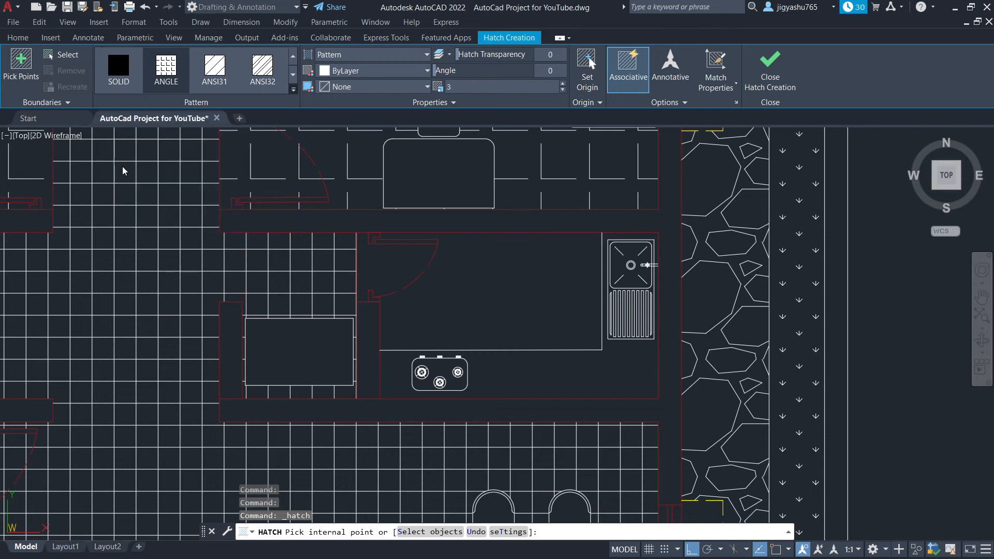
{"action": "left_click", "coordinate": [519, 285]}
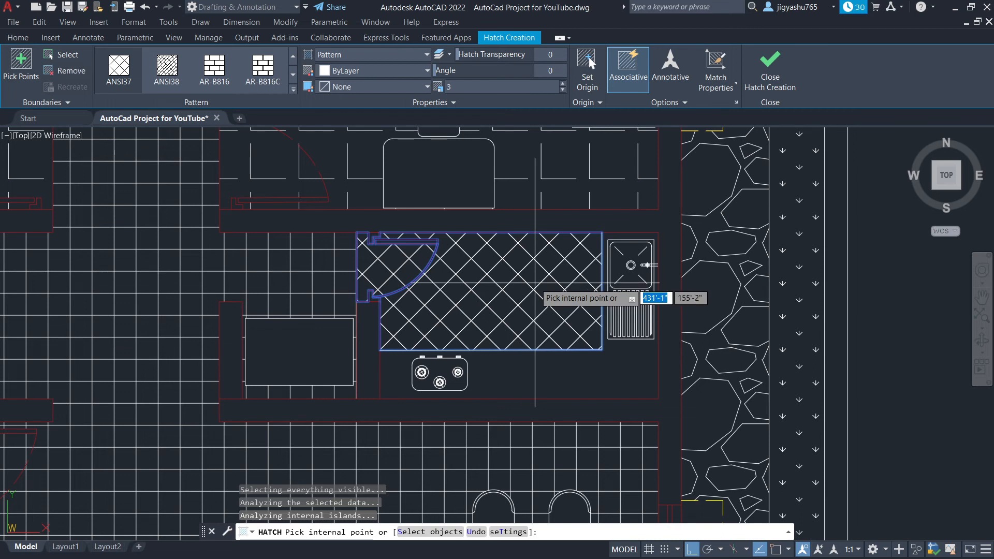
{"action": "key", "text": "Escape"}
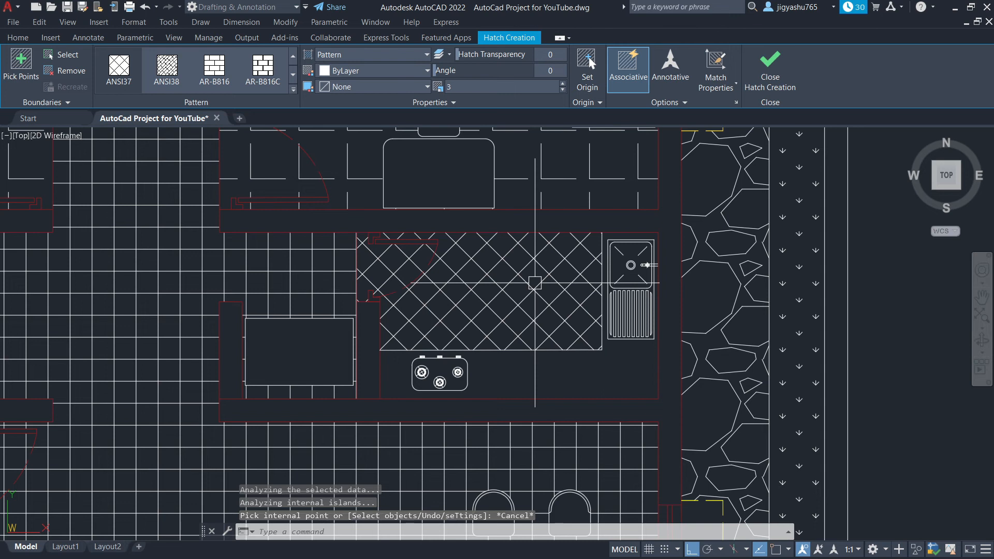
{"action": "key", "text": "ctrl+z"}
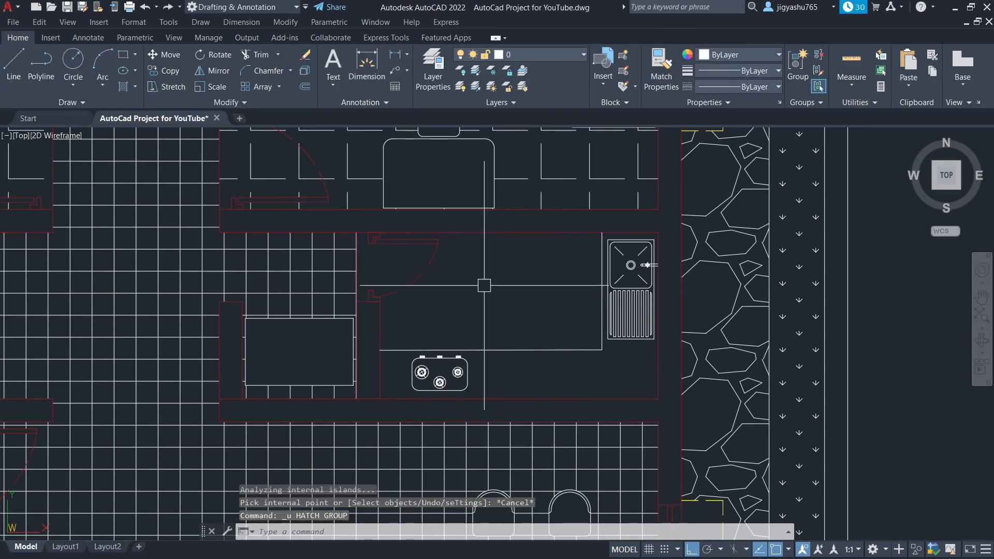
Step: Start a new hatch, look through the hatch pattern library, and compare it with the tile pattern on the west bathroom floor
{"action": "left_click", "coordinate": [122, 90]}
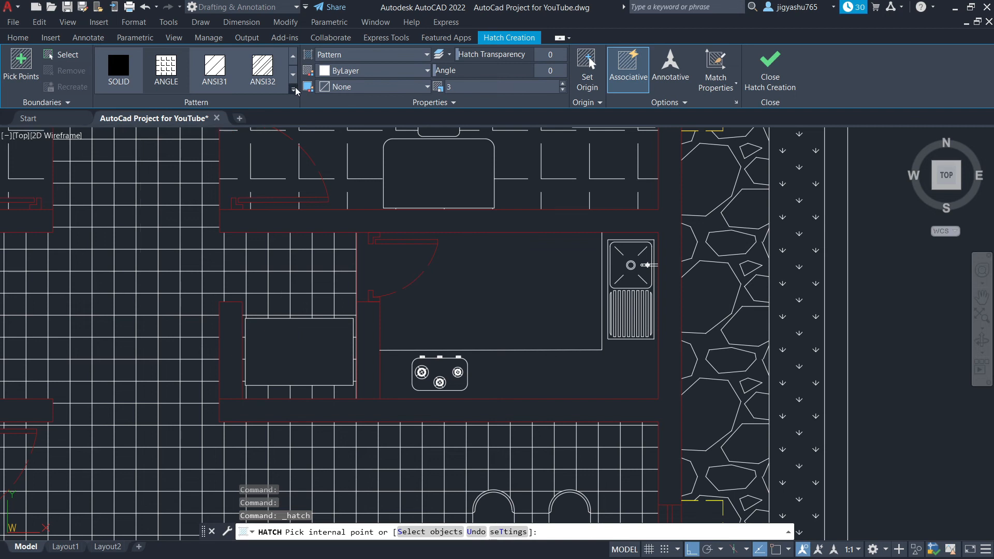
{"action": "left_click", "coordinate": [293, 89]}
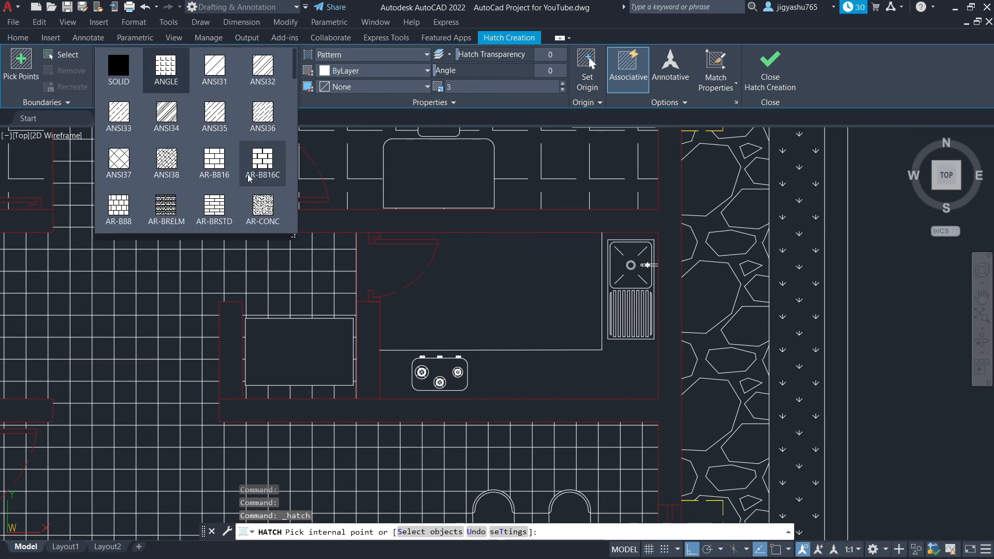
{"action": "scroll", "coordinate": [248, 179], "scroll_direction": "down", "scroll_amount": 1}
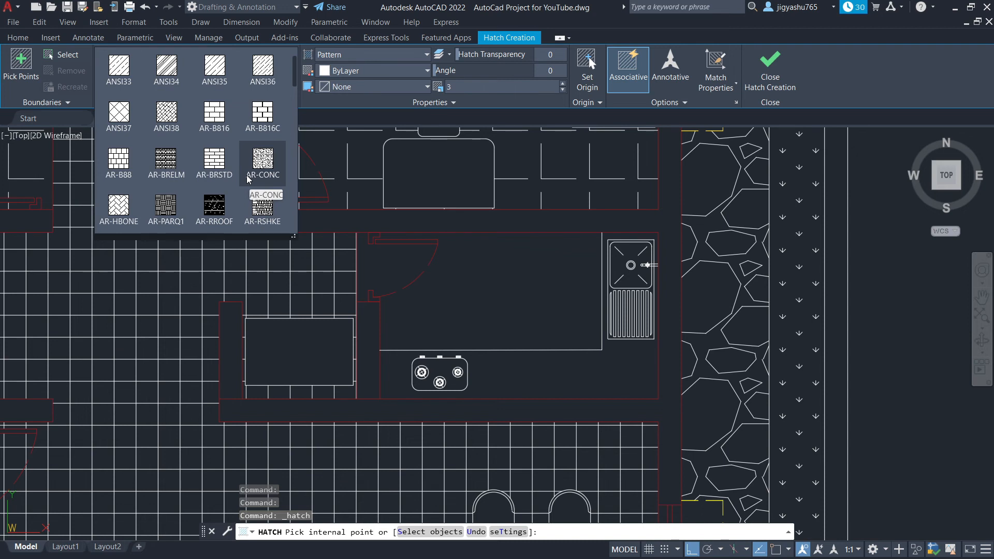
{"action": "scroll", "coordinate": [248, 179], "scroll_direction": "up", "scroll_amount": 1}
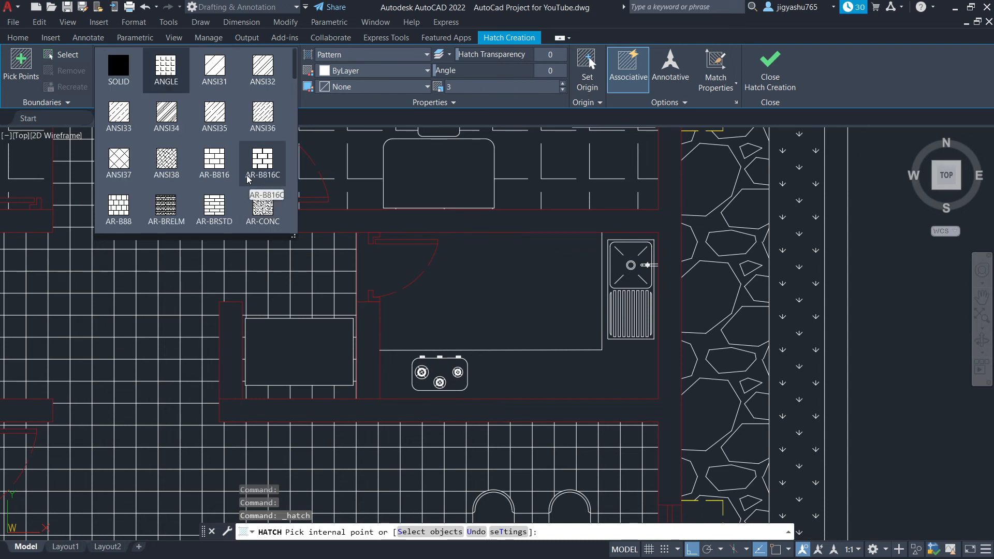
{"action": "scroll", "coordinate": [248, 179], "scroll_direction": "down", "scroll_amount": 2}
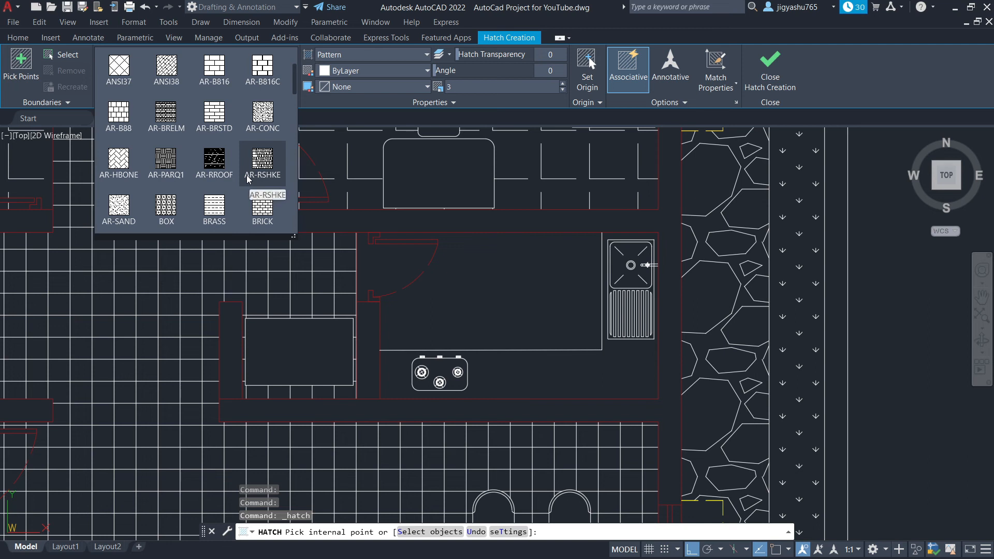
{"action": "scroll", "coordinate": [248, 179], "scroll_direction": "down", "scroll_amount": 1}
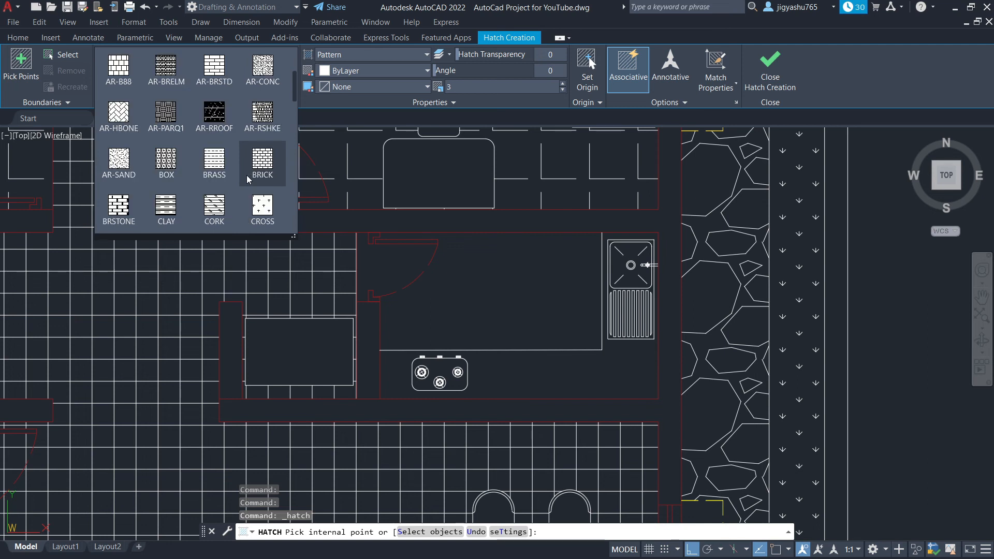
{"action": "scroll", "coordinate": [247, 175], "scroll_direction": "down", "scroll_amount": 1}
{"action": "scroll", "coordinate": [246, 175], "scroll_direction": "down", "scroll_amount": 2}
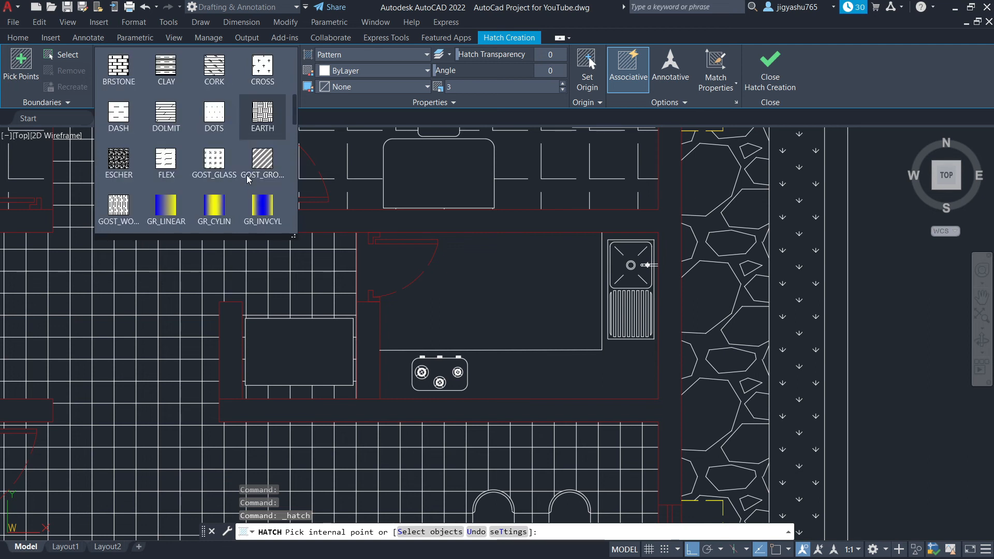
{"action": "scroll", "coordinate": [247, 179], "scroll_direction": "down", "scroll_amount": 2}
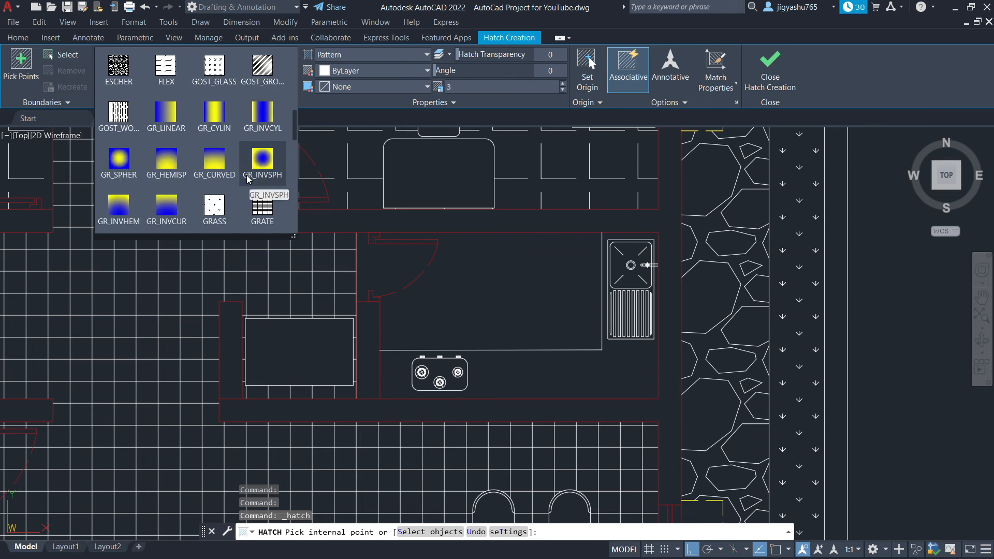
{"action": "scroll", "coordinate": [247, 179], "scroll_direction": "down", "scroll_amount": 1}
{"action": "scroll", "coordinate": [247, 179], "scroll_direction": "down", "scroll_amount": 9}
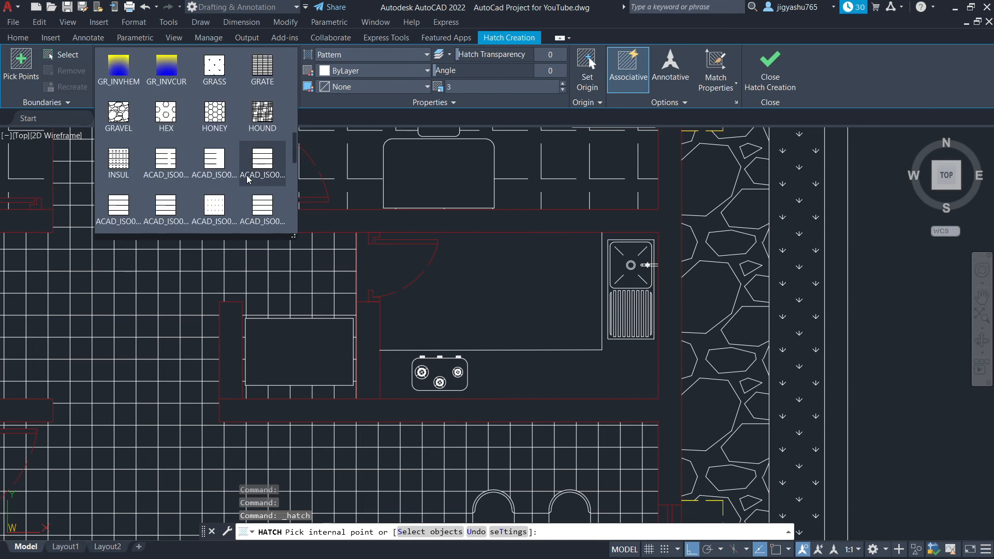
{"action": "scroll", "coordinate": [247, 175], "scroll_direction": "down", "scroll_amount": 5}
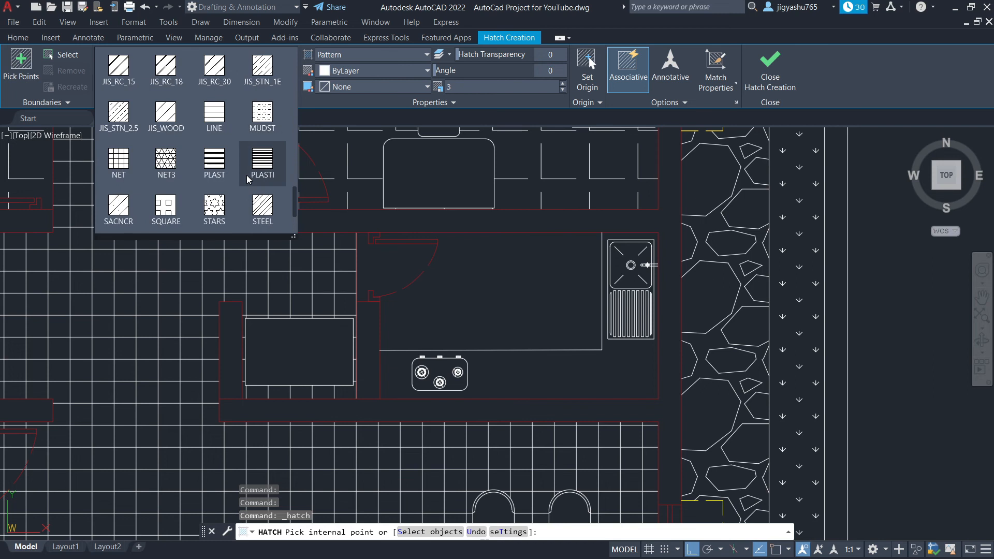
{"action": "scroll", "coordinate": [248, 179], "scroll_direction": "up", "scroll_amount": 18}
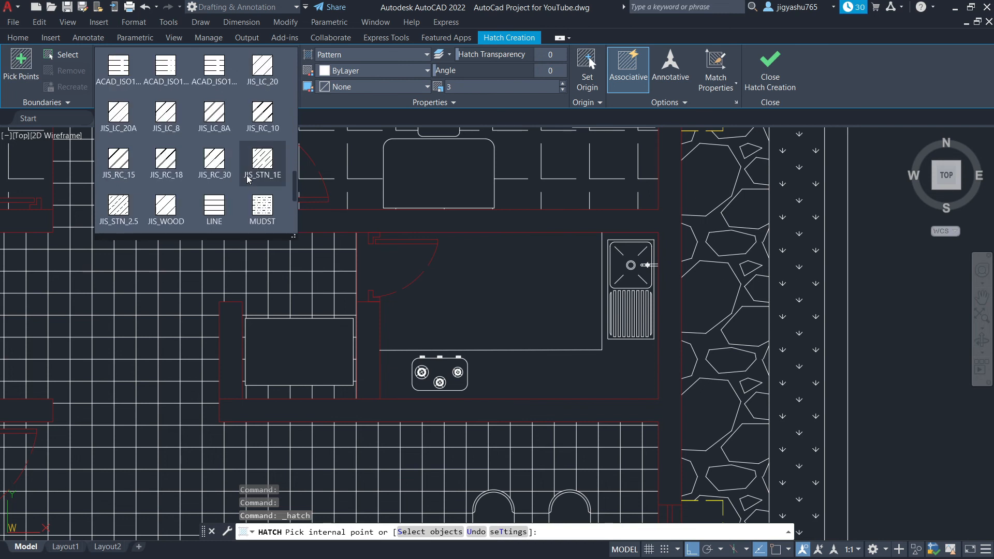
{"action": "scroll", "coordinate": [247, 179], "scroll_direction": "up", "scroll_amount": 6}
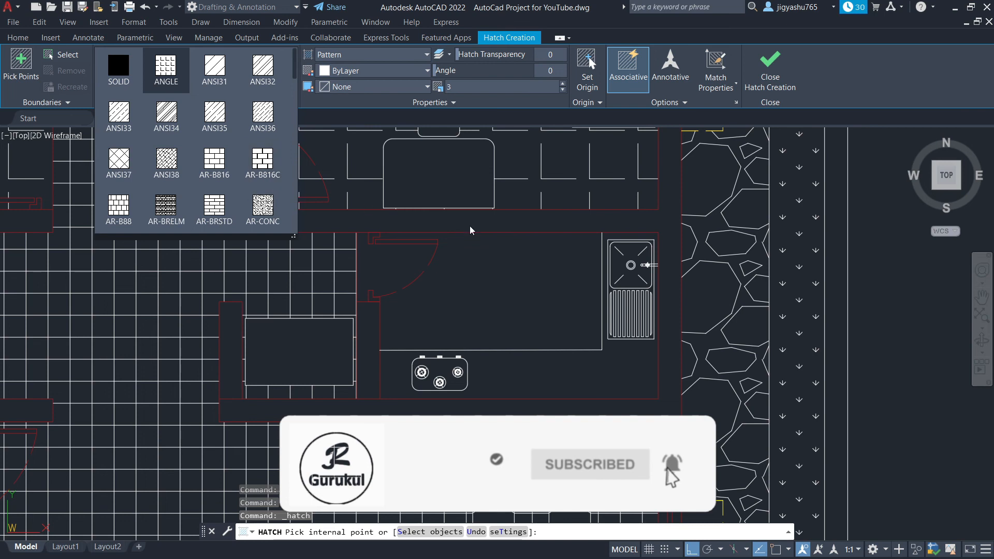
{"action": "scroll", "coordinate": [553, 256], "scroll_direction": "down", "scroll_amount": 4}
{"action": "scroll", "coordinate": [242, 274], "scroll_direction": "up", "scroll_amount": 5}
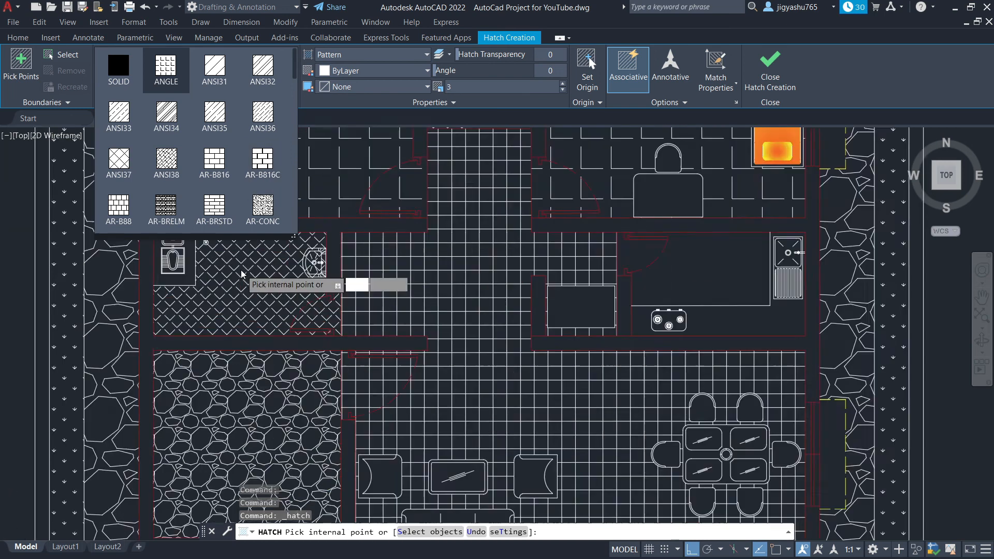
{"action": "scroll", "coordinate": [261, 305], "scroll_direction": "up", "scroll_amount": 4}
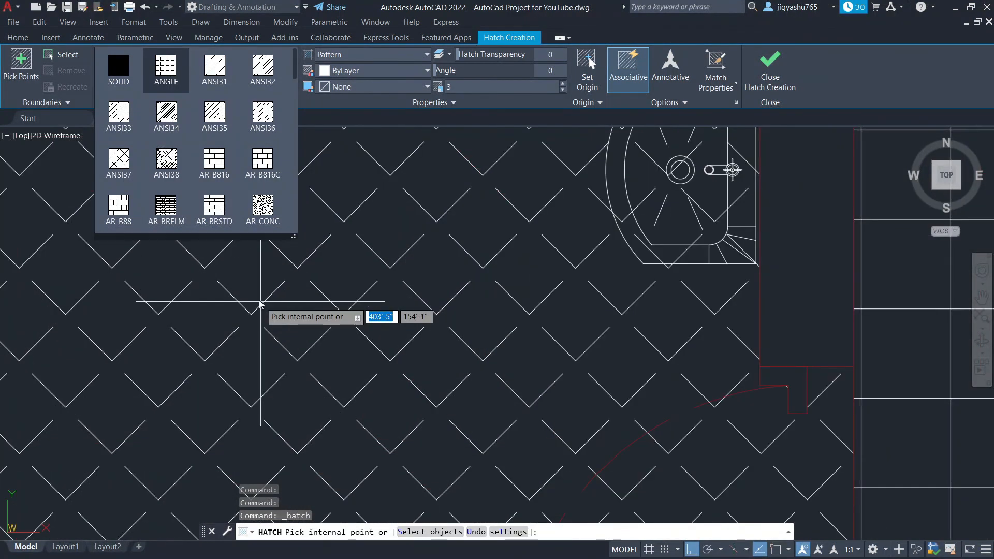
Step: Hatch the open kitchen floor, including its door opening but not the counter, with the ANGLE pattern
{"action": "left_click", "coordinate": [172, 76]}
{"action": "scroll", "coordinate": [292, 238], "scroll_direction": "down", "scroll_amount": 4}
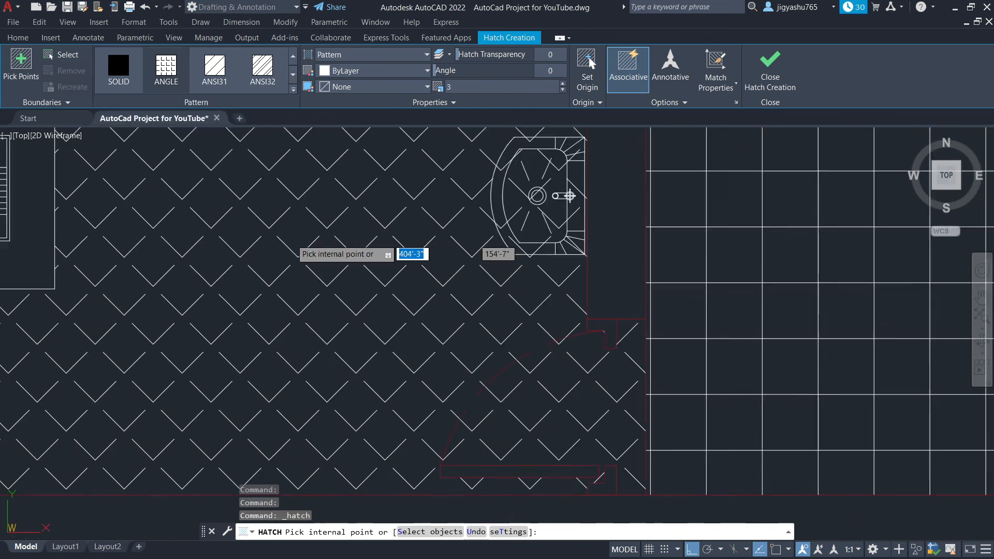
{"action": "scroll", "coordinate": [292, 238], "scroll_direction": "down", "scroll_amount": 4}
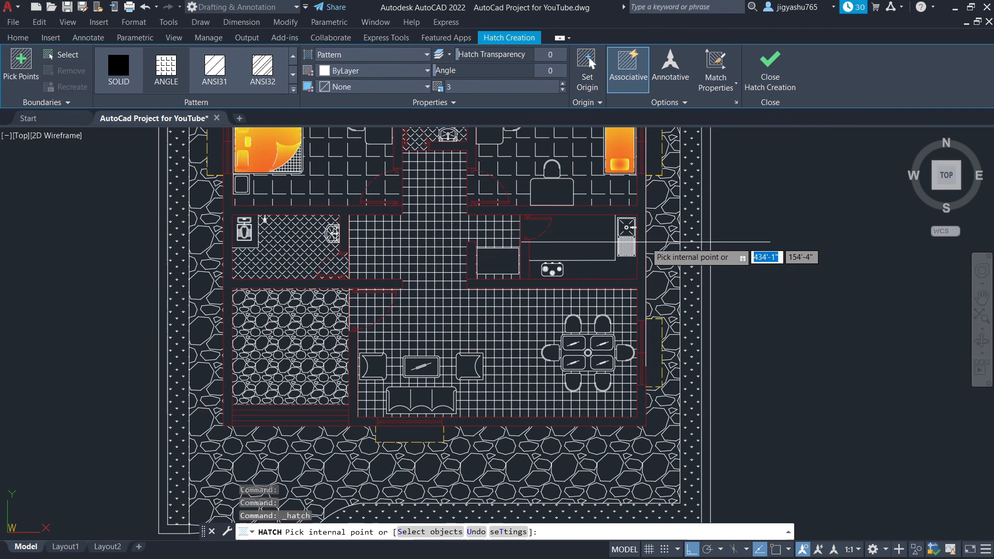
{"action": "scroll", "coordinate": [570, 232], "scroll_direction": "up", "scroll_amount": 5}
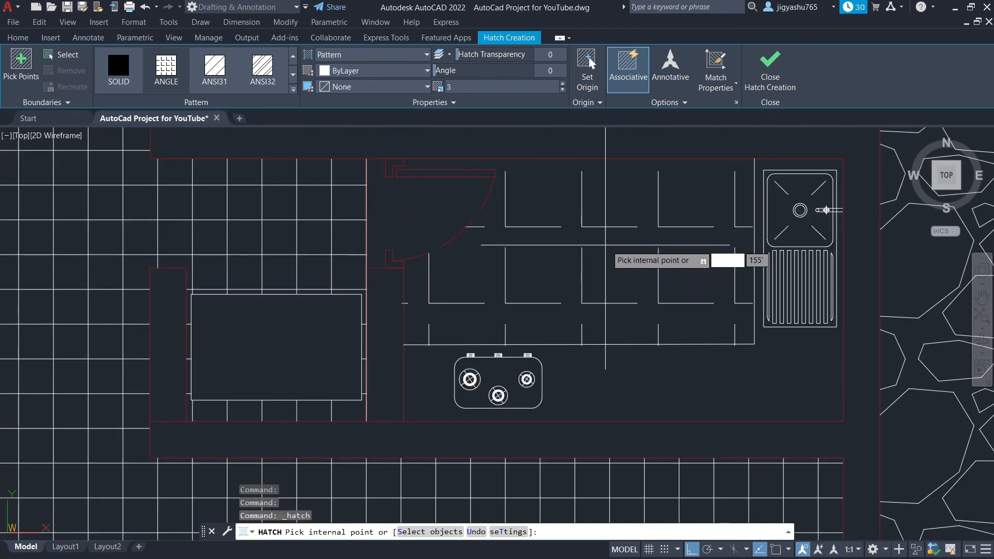
{"action": "left_click", "coordinate": [605, 245]}
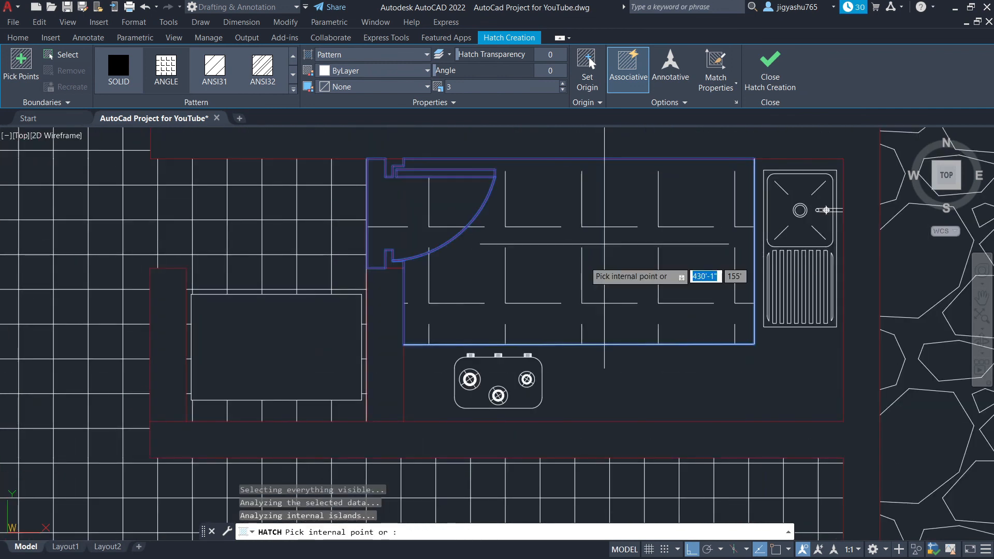
Step: Set the kitchen floor hatch to angle 45, try scale 2, settle on scale 1, and finish the hatch
{"action": "left_click", "coordinate": [552, 70]}
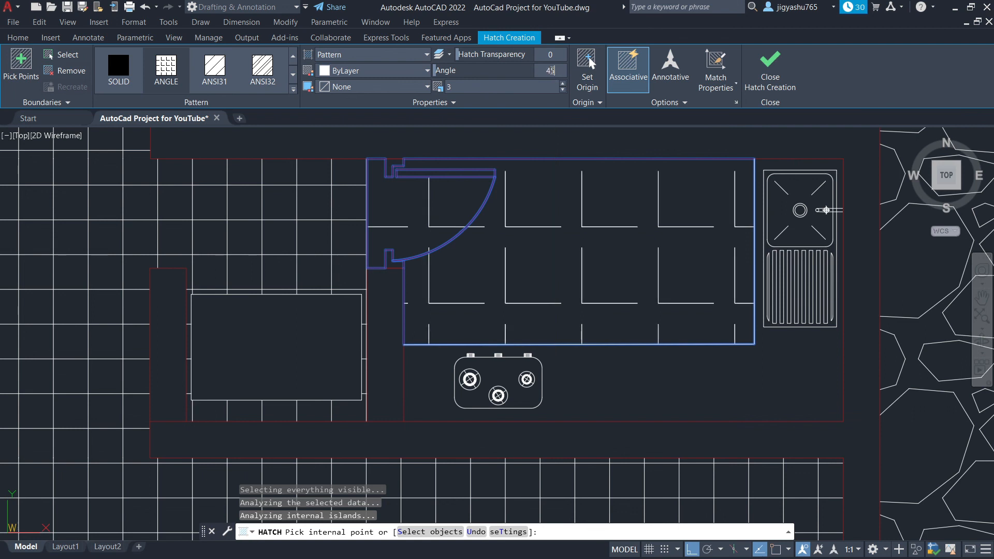
{"action": "type", "text": "45"}
{"action": "key", "text": "Return"}
{"action": "left_click", "coordinate": [450, 89]}
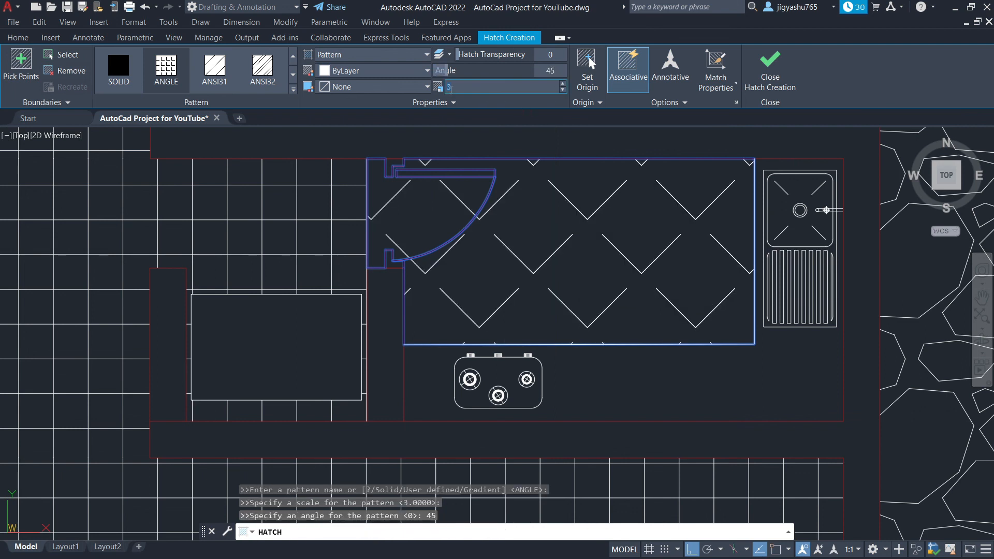
{"action": "type", "text": "2"}
{"action": "key", "text": "Return"}
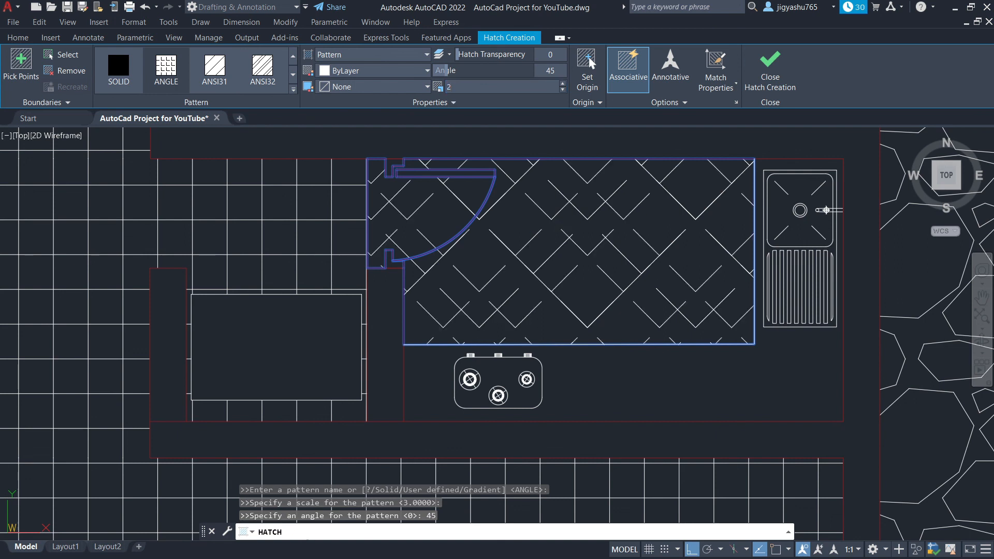
{"action": "left_click", "coordinate": [442, 89]}
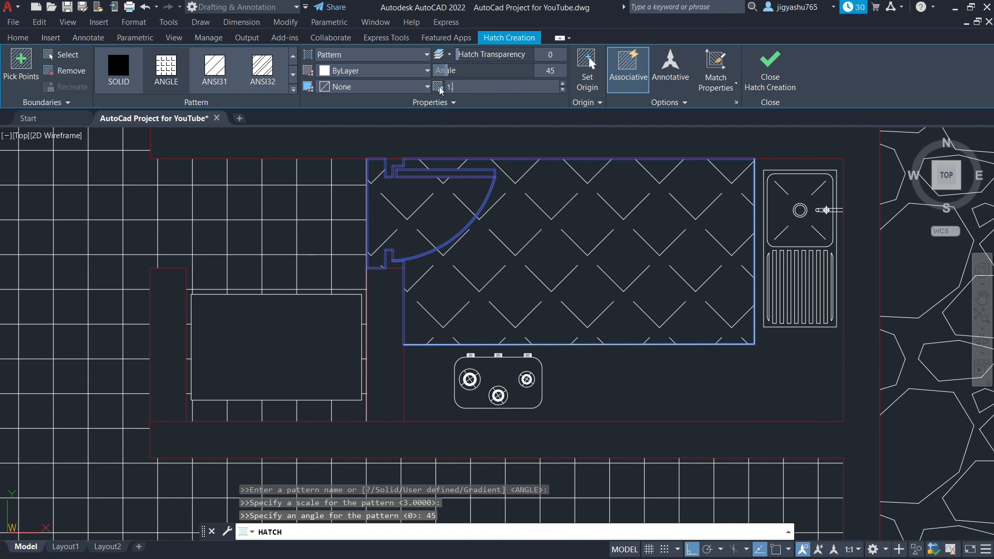
{"action": "type", "text": "1.0"}
{"action": "key", "text": "Return"}
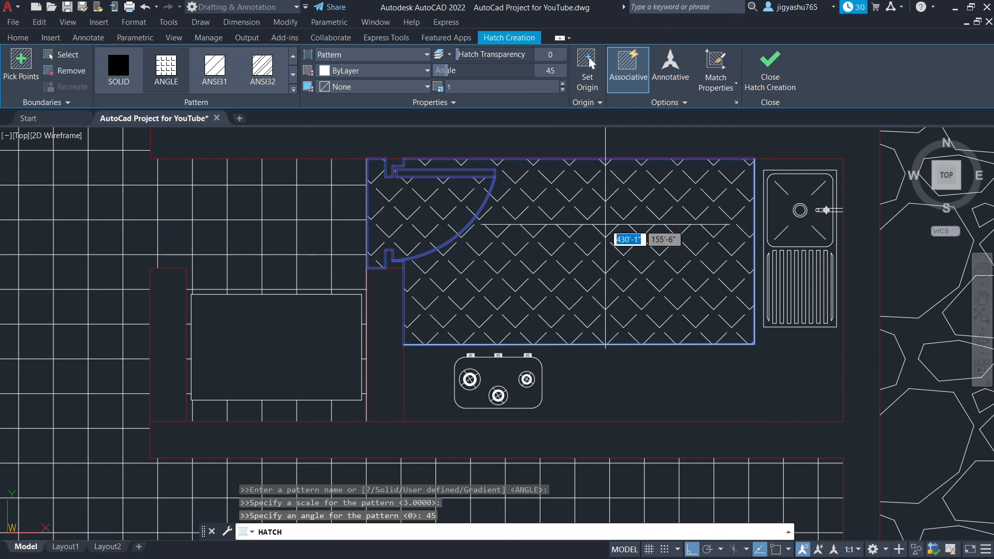
{"action": "scroll", "coordinate": [605, 241], "scroll_direction": "down", "scroll_amount": 4}
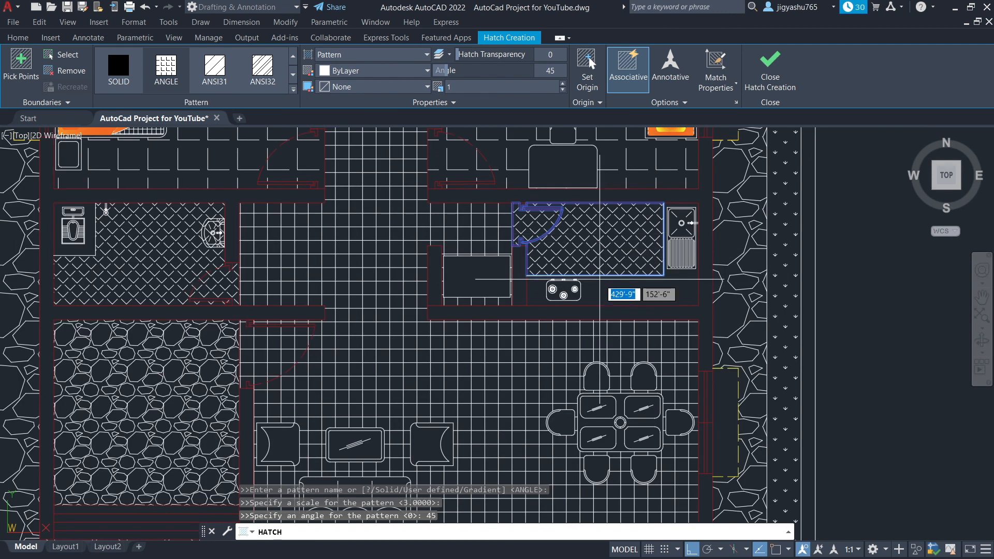
{"action": "key", "text": "Escape"}
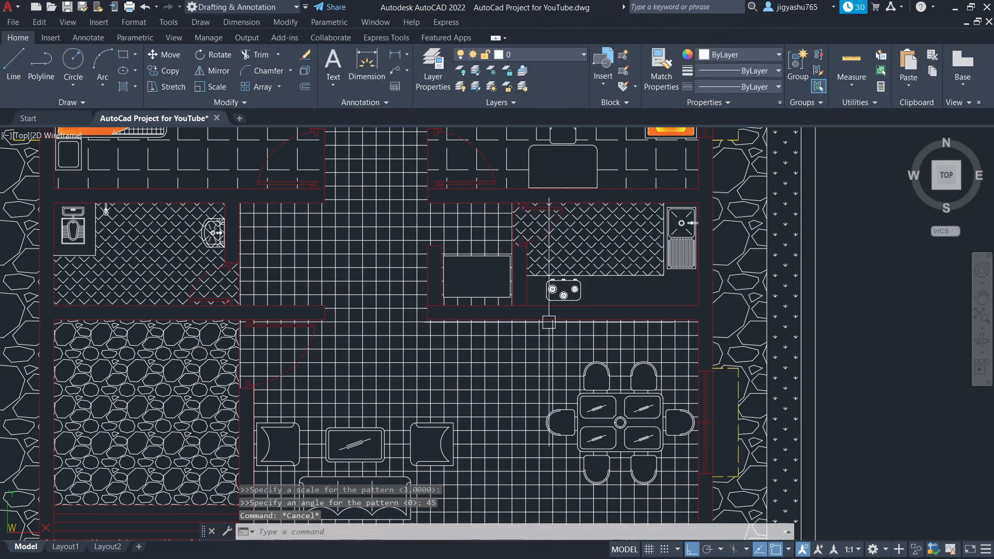
{"action": "scroll", "coordinate": [612, 207], "scroll_direction": "up", "scroll_amount": 5}
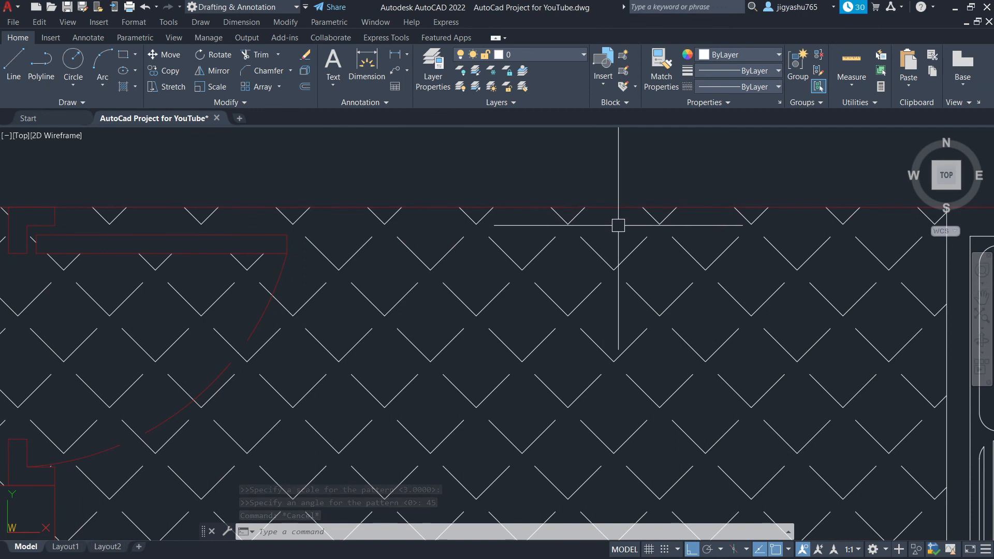
{"action": "scroll", "coordinate": [618, 225], "scroll_direction": "down", "scroll_amount": 2}
{"action": "scroll", "coordinate": [618, 232], "scroll_direction": "down", "scroll_amount": 2}
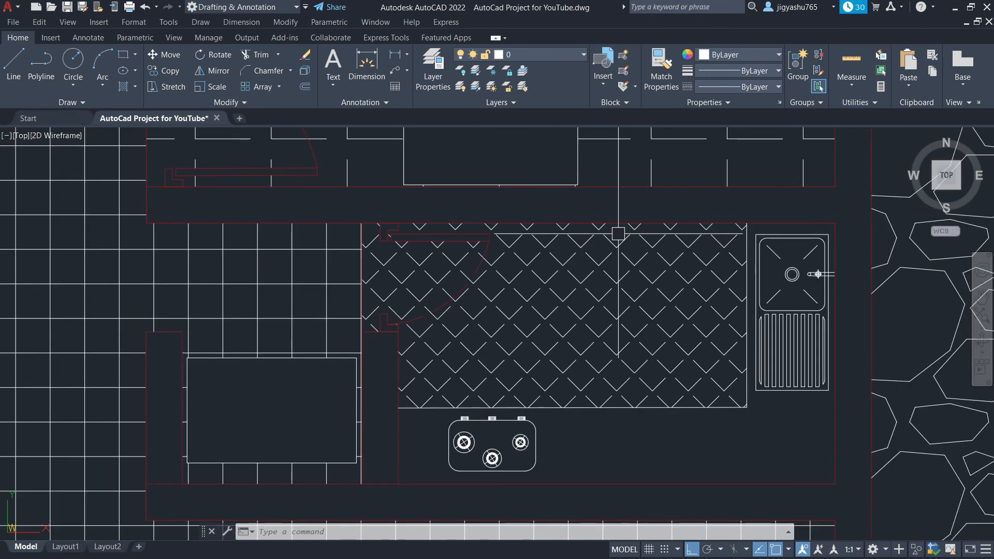
{"action": "scroll", "coordinate": [618, 234], "scroll_direction": "down", "scroll_amount": 7}
{"action": "scroll", "coordinate": [859, 315], "scroll_direction": "down", "scroll_amount": 3}
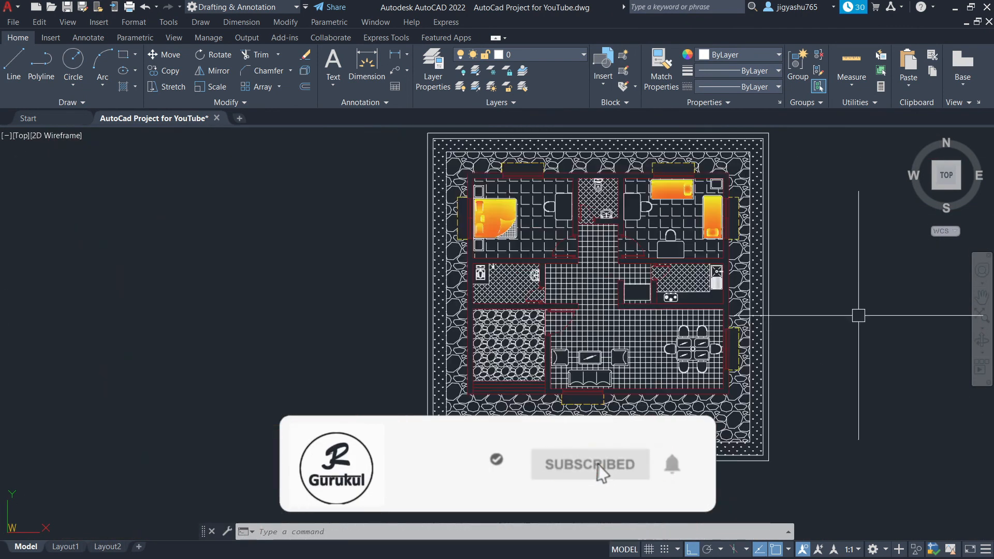